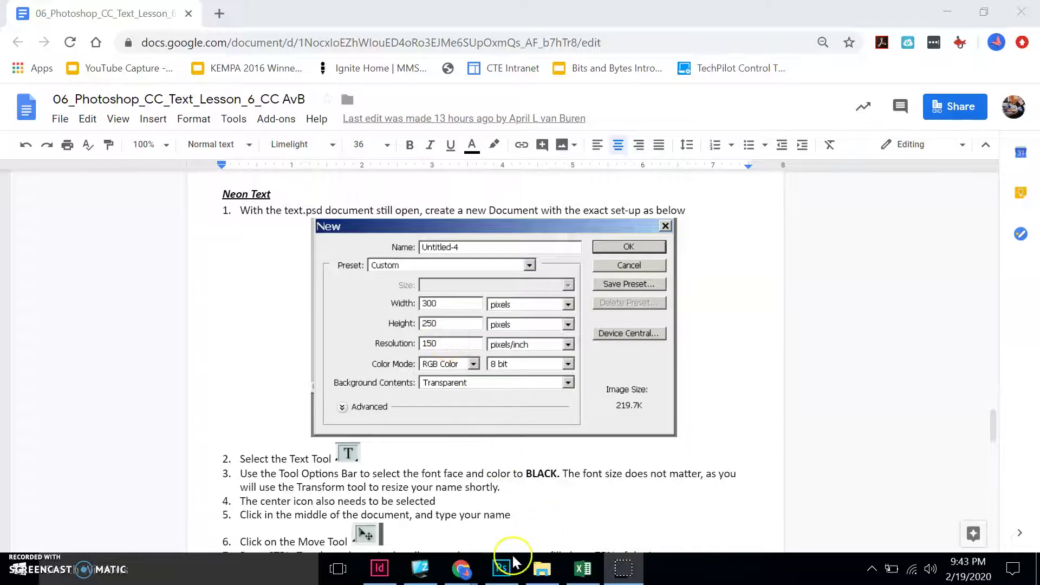
Switch to Photoshop and create a 300 x 250 pixel document at 150 pixels/inch in 8-bit RGB Color with a transparent background
{"action": "left_click", "coordinate": [500, 568]}
{"action": "left_click", "coordinate": [97, 35]}
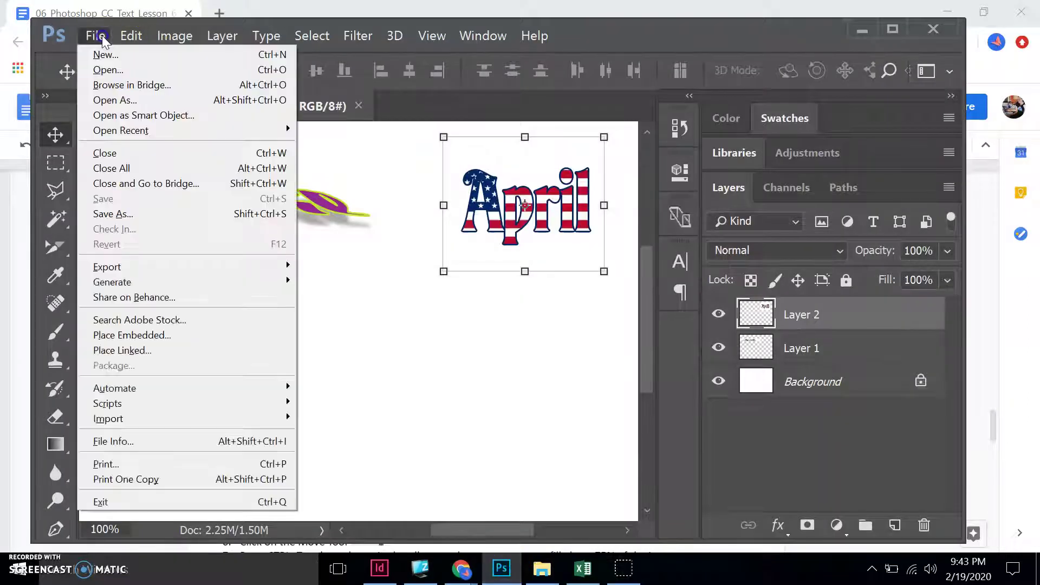
{"action": "left_click", "coordinate": [130, 51]}
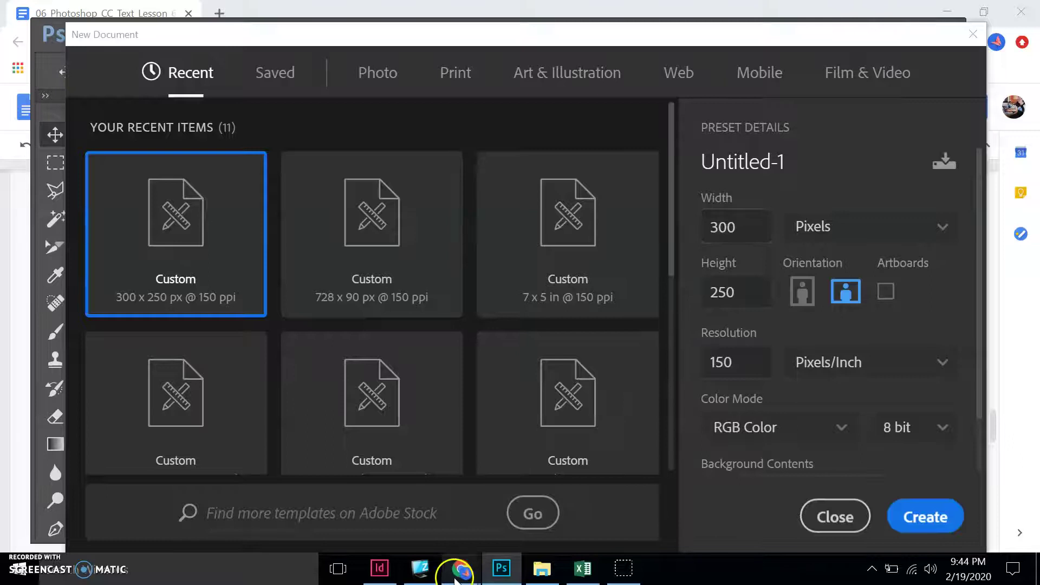
{"action": "mouse_move", "coordinate": [457, 575]}
{"action": "left_click", "coordinate": [509, 526]}
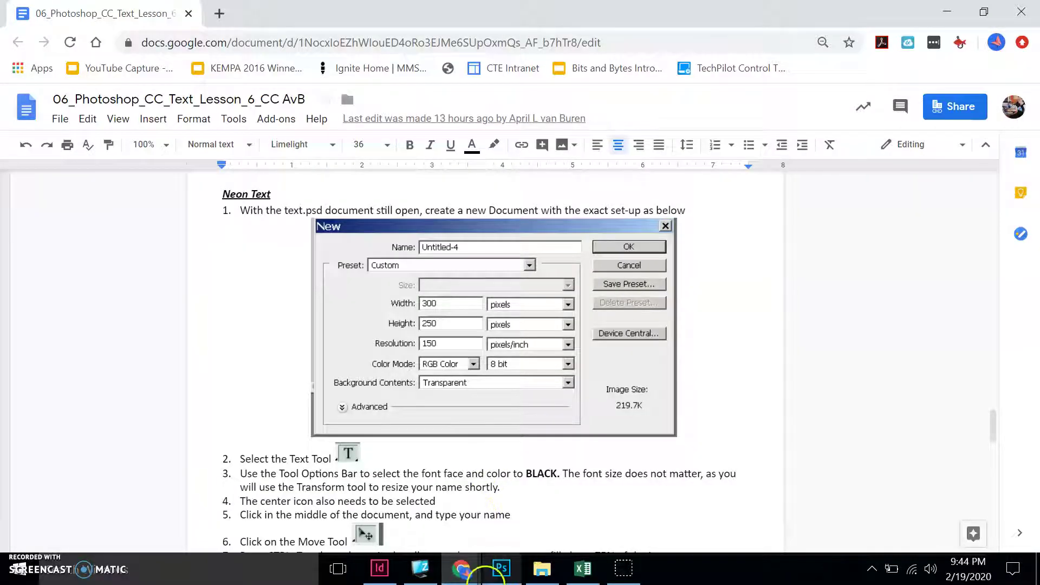
{"action": "left_click", "coordinate": [499, 575]}
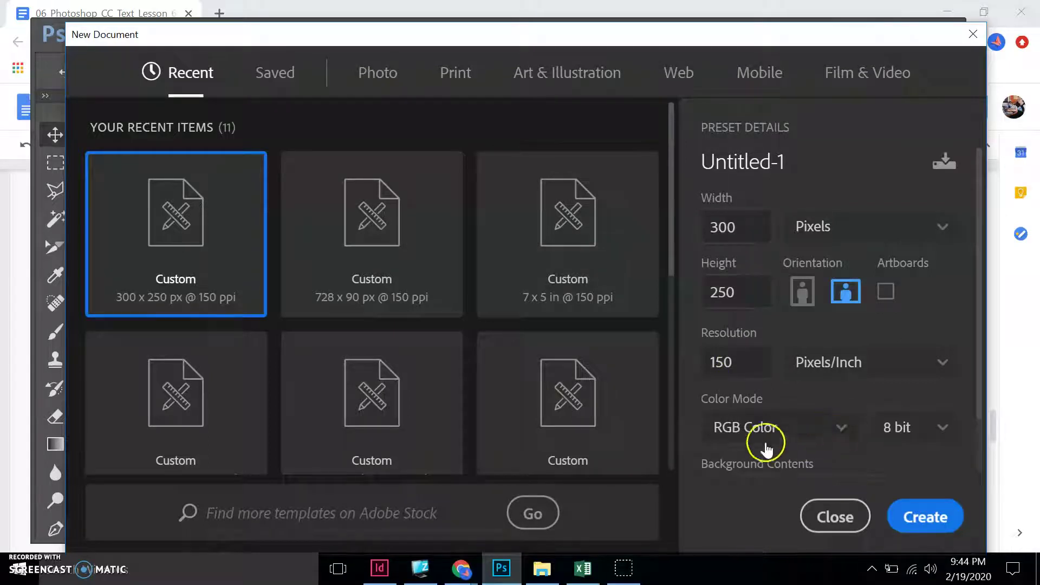
{"action": "scroll", "coordinate": [765, 441], "scroll_direction": "down", "scroll_amount": 1}
{"action": "left_click", "coordinate": [915, 515]}
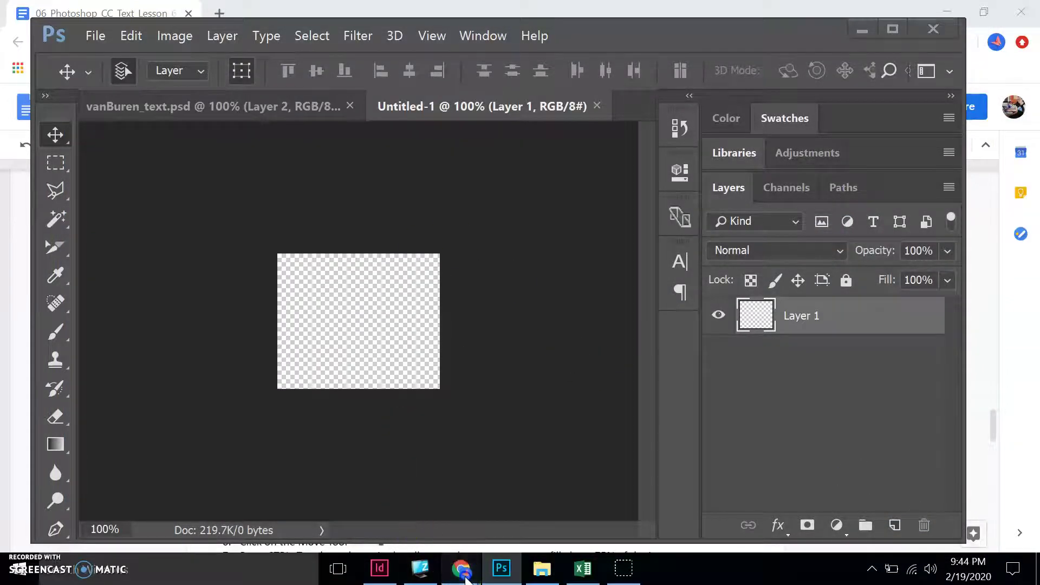
Check the Neon Text instructions about the text tool in the lesson document in Chrome, and return to Photoshop
{"action": "mouse_move", "coordinate": [461, 568]}
{"action": "left_click", "coordinate": [508, 522]}
{"action": "scroll", "coordinate": [433, 446], "scroll_direction": "down", "scroll_amount": 3}
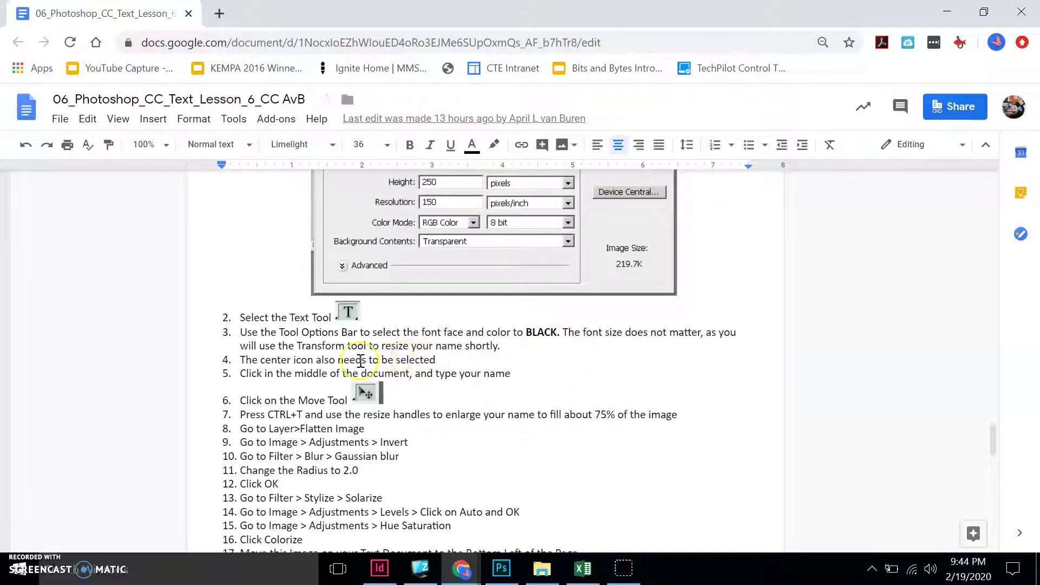
{"action": "left_click", "coordinate": [501, 568]}
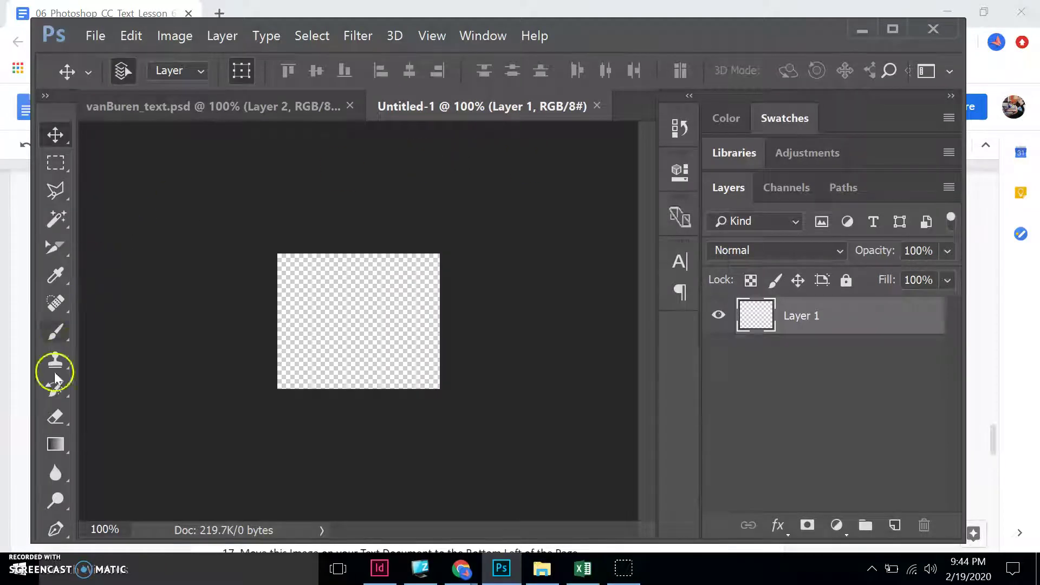
{"action": "left_click", "coordinate": [58, 449]}
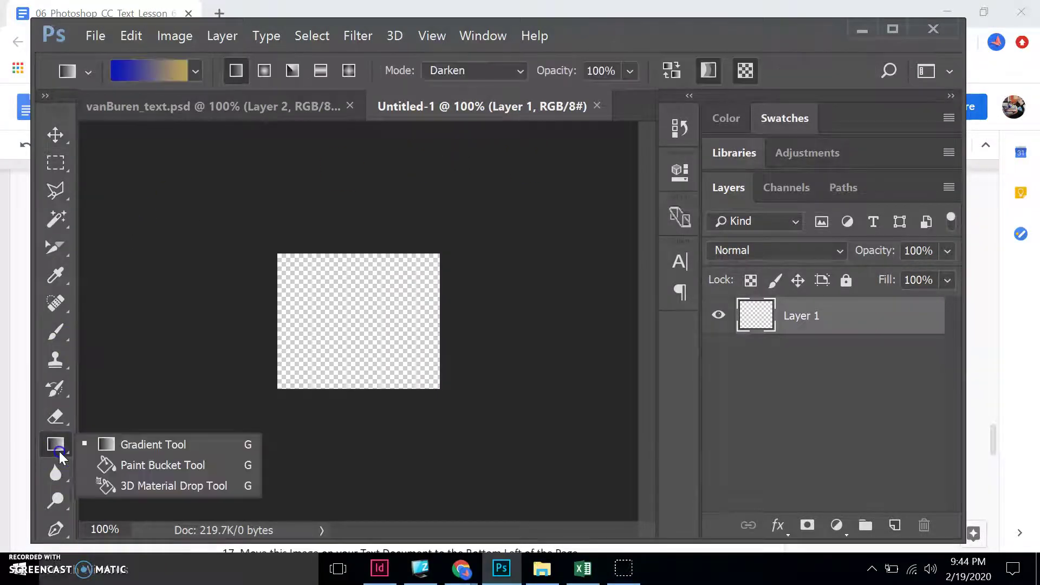
{"action": "left_click", "coordinate": [55, 529]}
{"action": "left_click", "coordinate": [55, 506]}
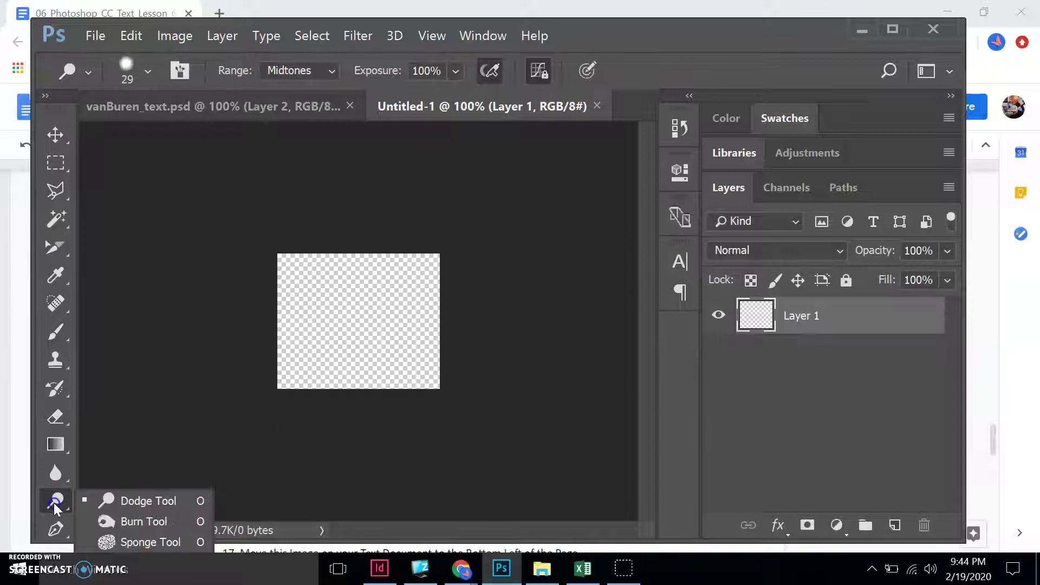
{"action": "left_click", "coordinate": [56, 475]}
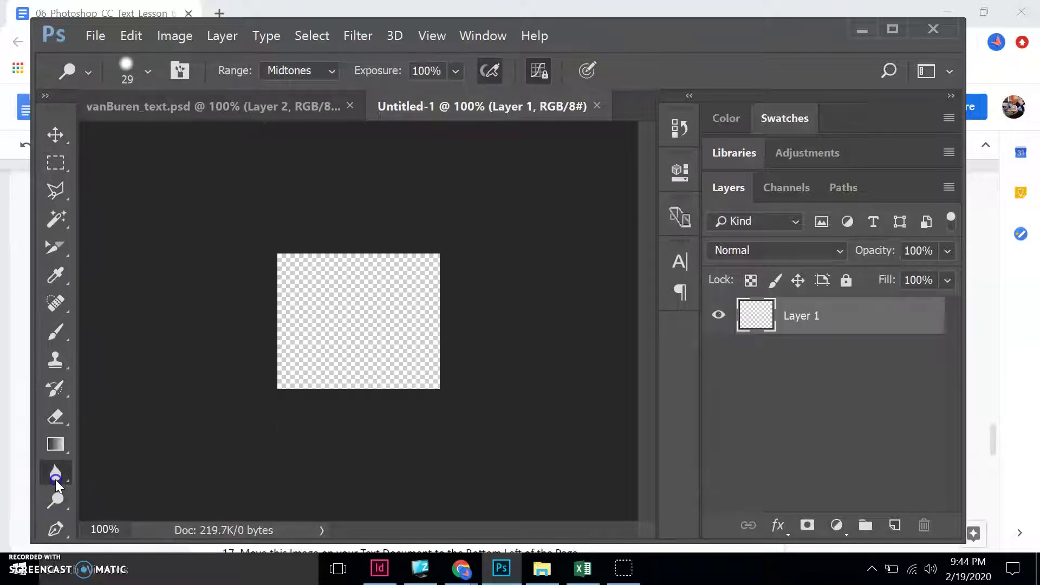
{"action": "left_click", "coordinate": [60, 447]}
{"action": "left_click", "coordinate": [64, 419]}
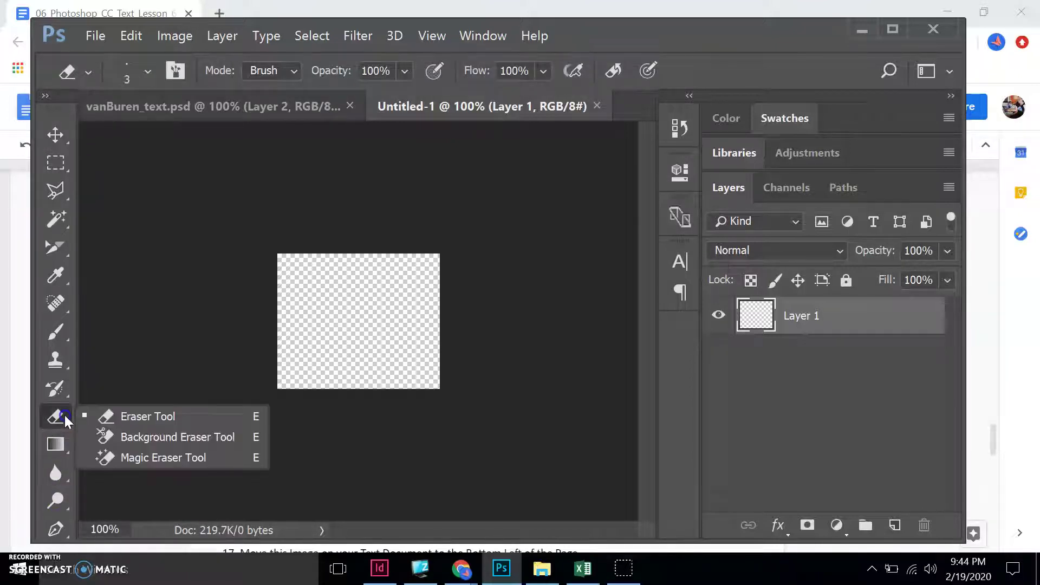
{"action": "left_click", "coordinate": [65, 398]}
{"action": "left_click", "coordinate": [60, 359]}
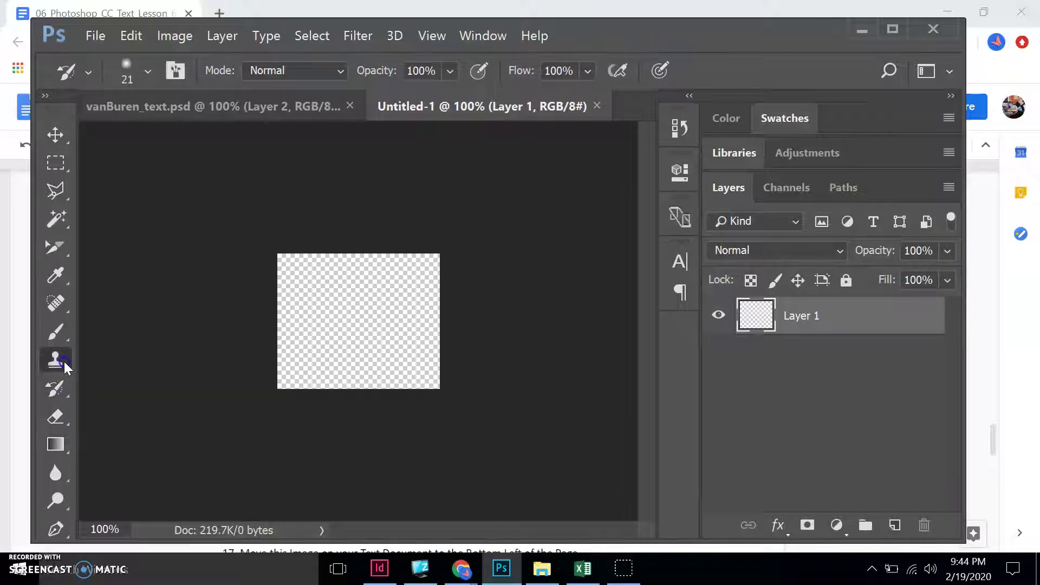
{"action": "left_click", "coordinate": [64, 341]}
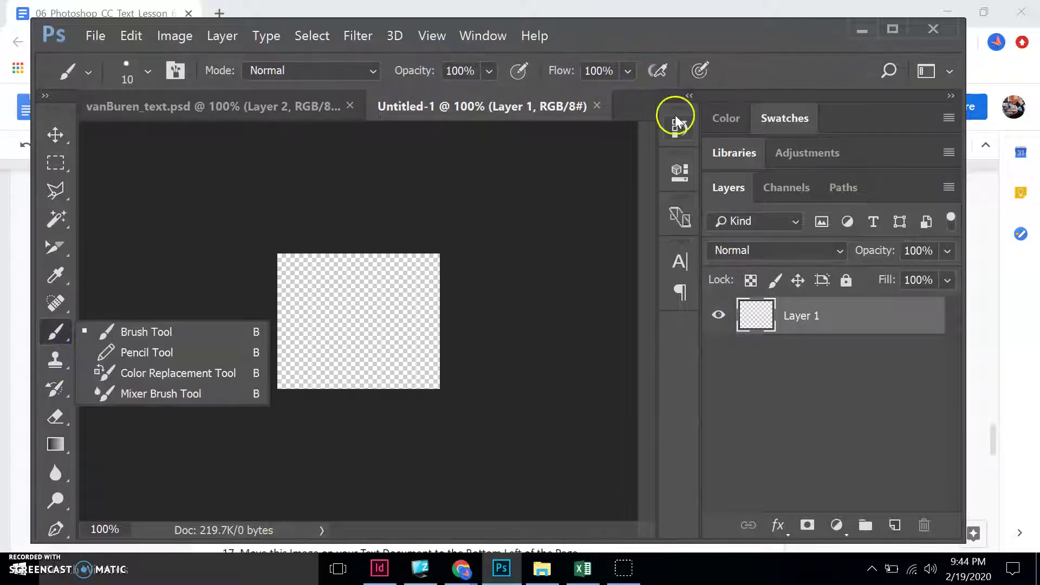
Maximize the Photoshop window, and set the Type tool's text colour to black
{"action": "left_click", "coordinate": [892, 31]}
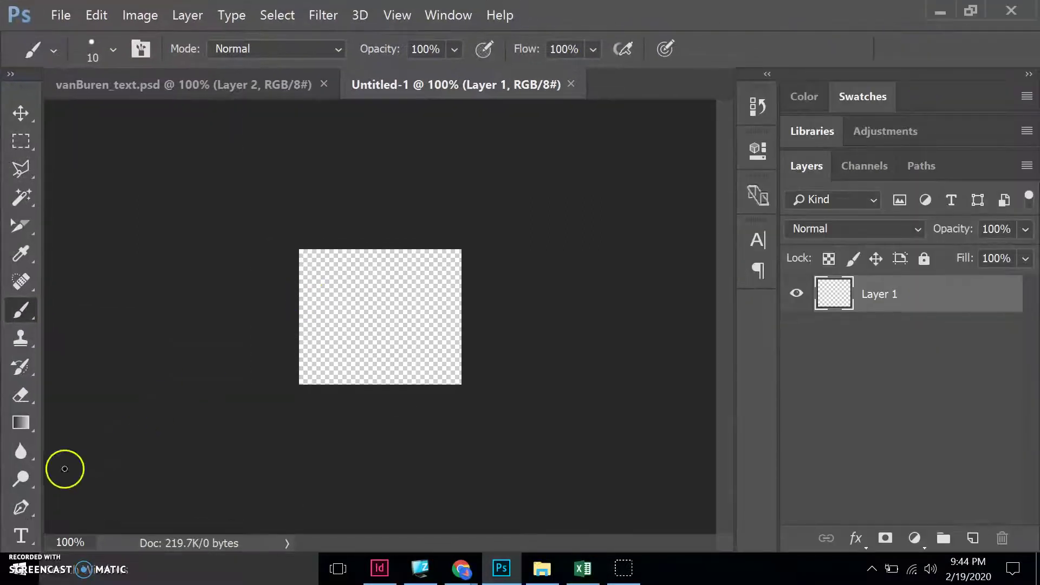
{"action": "left_click", "coordinate": [21, 534]}
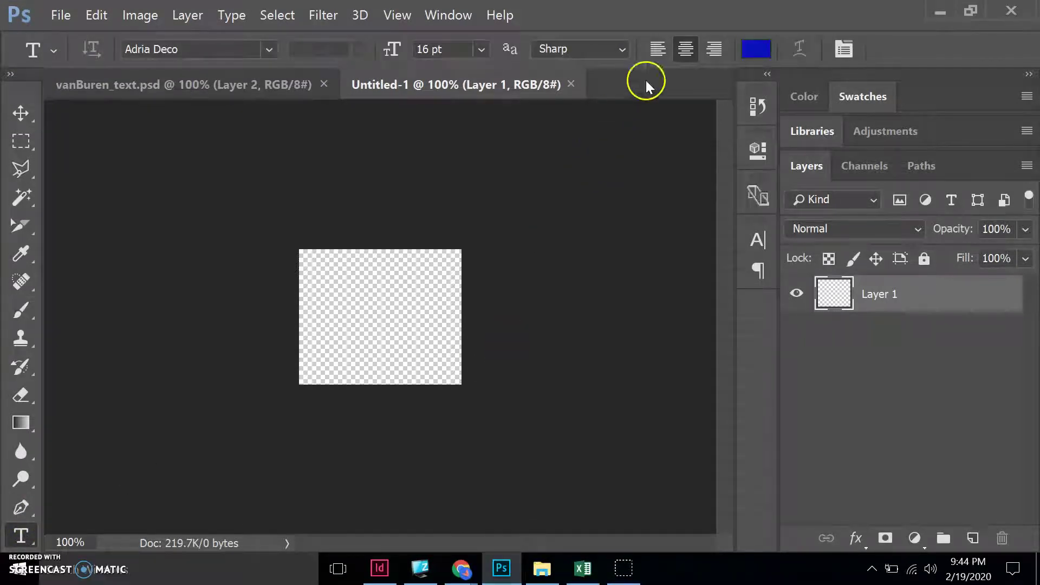
{"action": "left_click", "coordinate": [771, 48]}
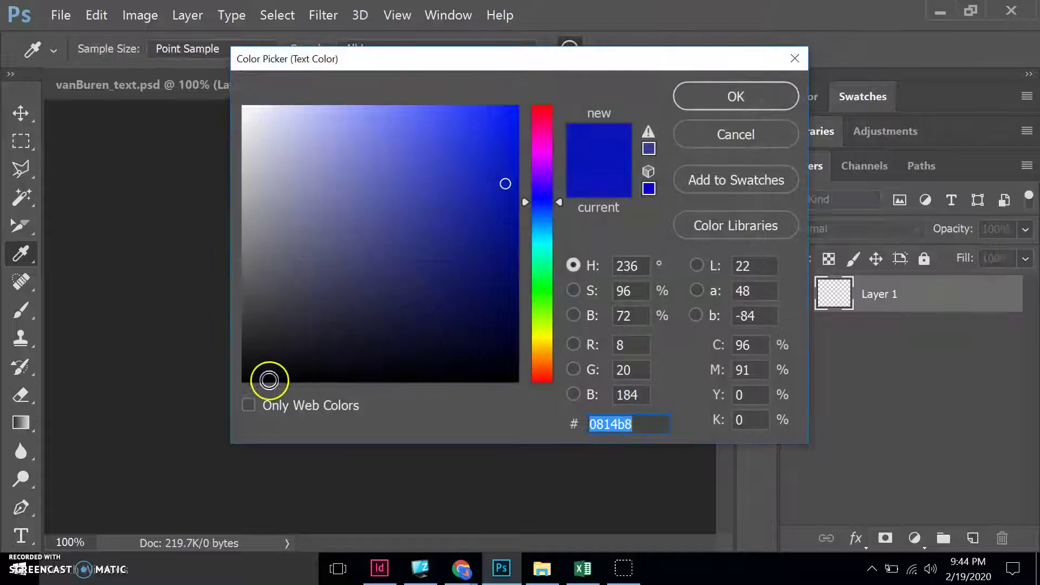
{"action": "left_click", "coordinate": [249, 376]}
{"action": "left_click", "coordinate": [733, 98]}
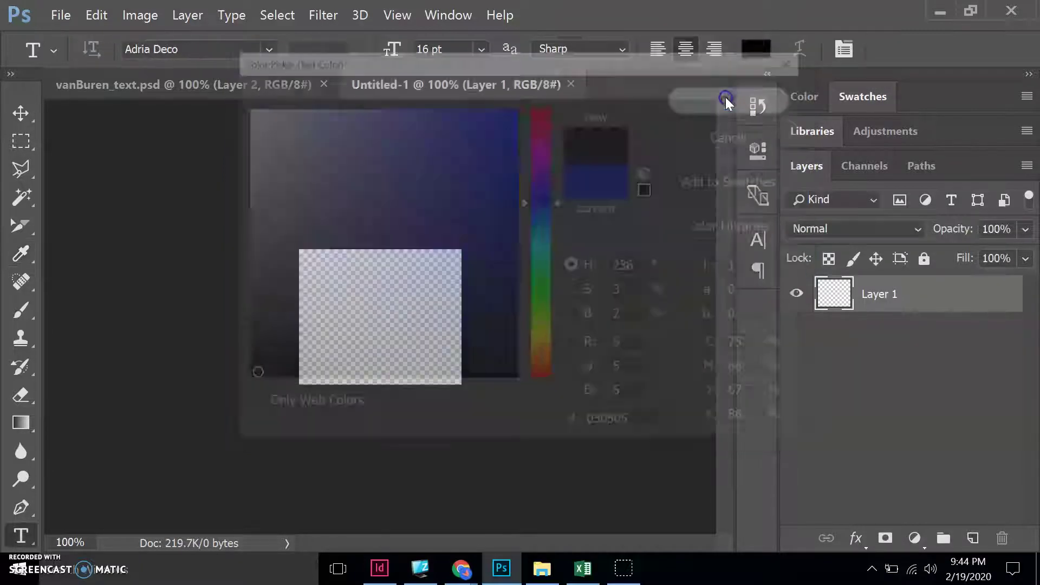
Set the font to AWPCCampbellBold and enter the first name as text near the middle of the canvas
{"action": "left_click", "coordinate": [267, 50]}
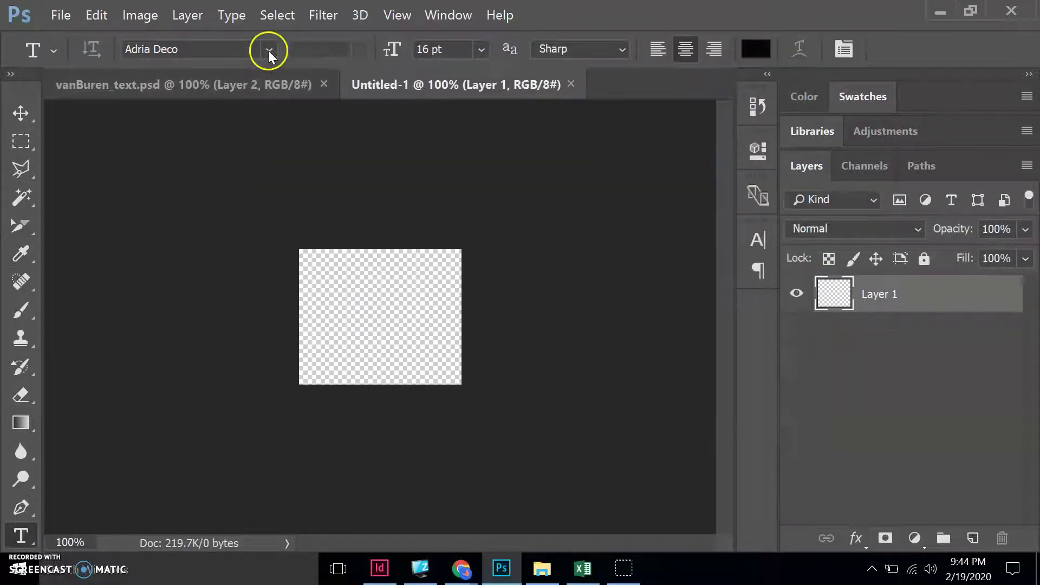
{"action": "left_click", "coordinate": [267, 50]}
{"action": "left_click", "coordinate": [266, 52]}
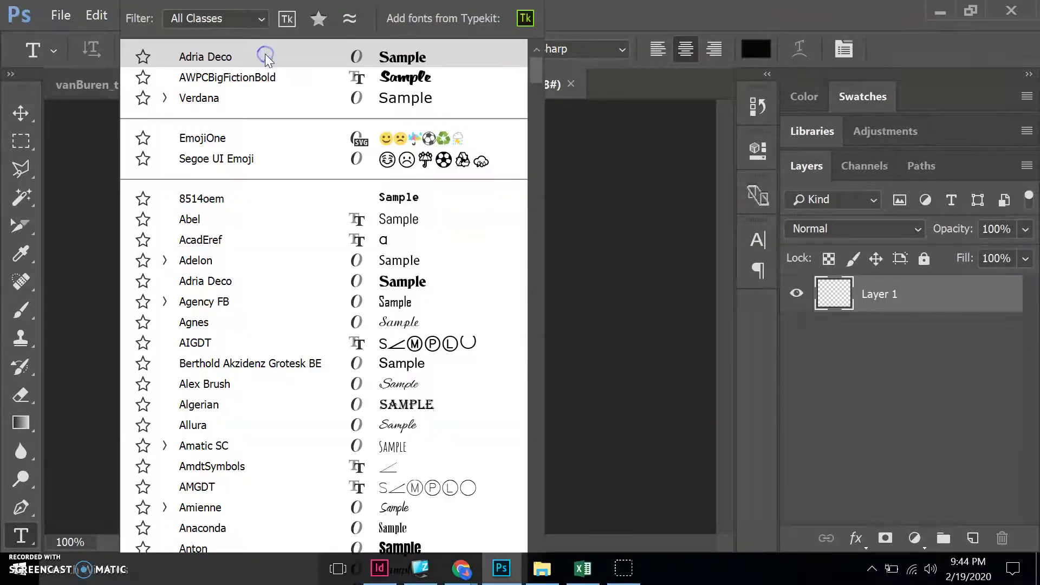
{"action": "scroll", "coordinate": [290, 297], "scroll_direction": "down", "scroll_amount": 2}
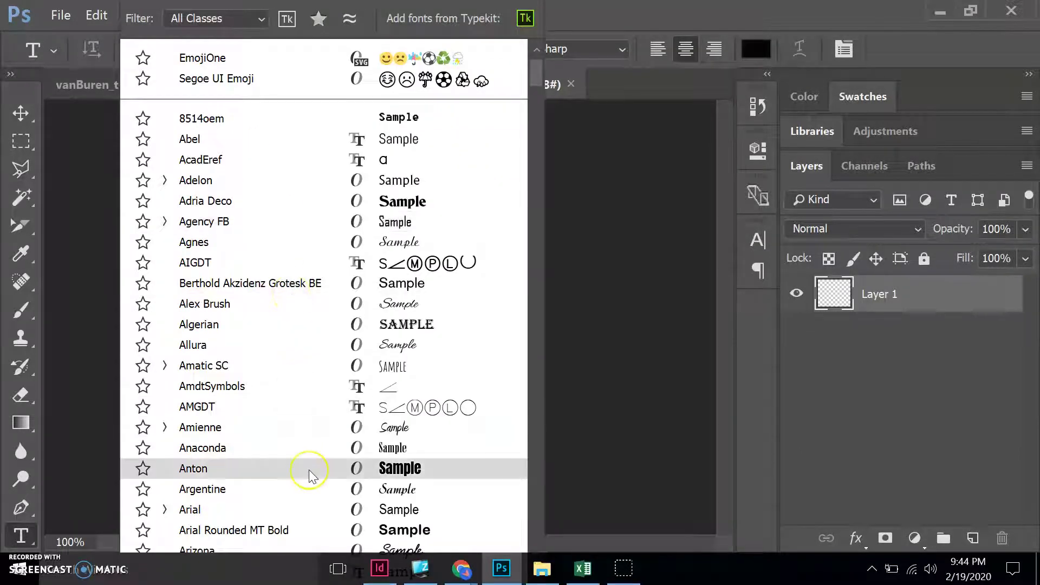
{"action": "scroll", "coordinate": [309, 475], "scroll_direction": "down", "scroll_amount": 5}
{"action": "scroll", "coordinate": [313, 477], "scroll_direction": "down", "scroll_amount": 7}
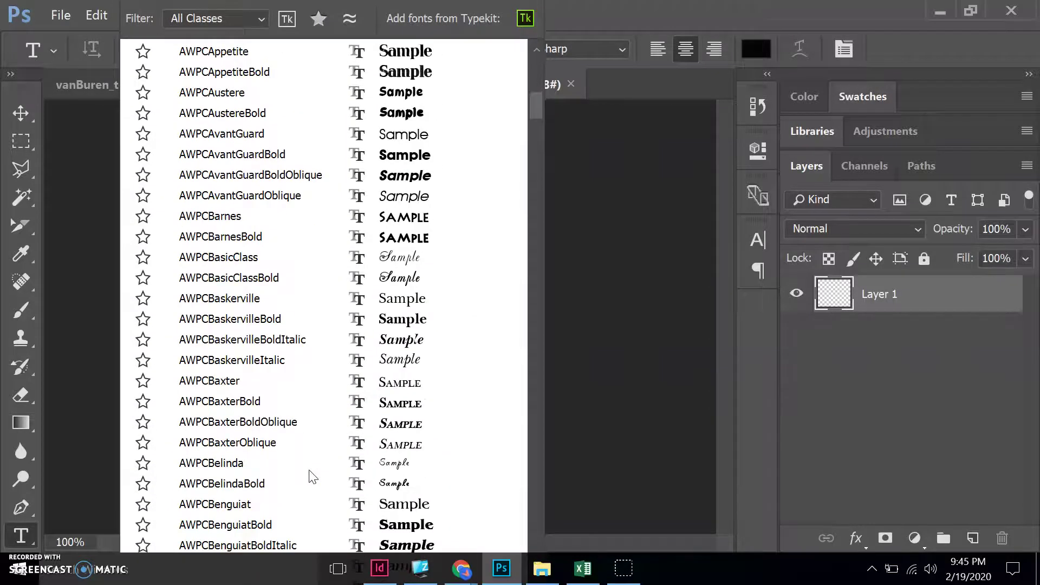
{"action": "scroll", "coordinate": [312, 477], "scroll_direction": "down", "scroll_amount": 9}
{"action": "scroll", "coordinate": [312, 477], "scroll_direction": "down", "scroll_amount": 6}
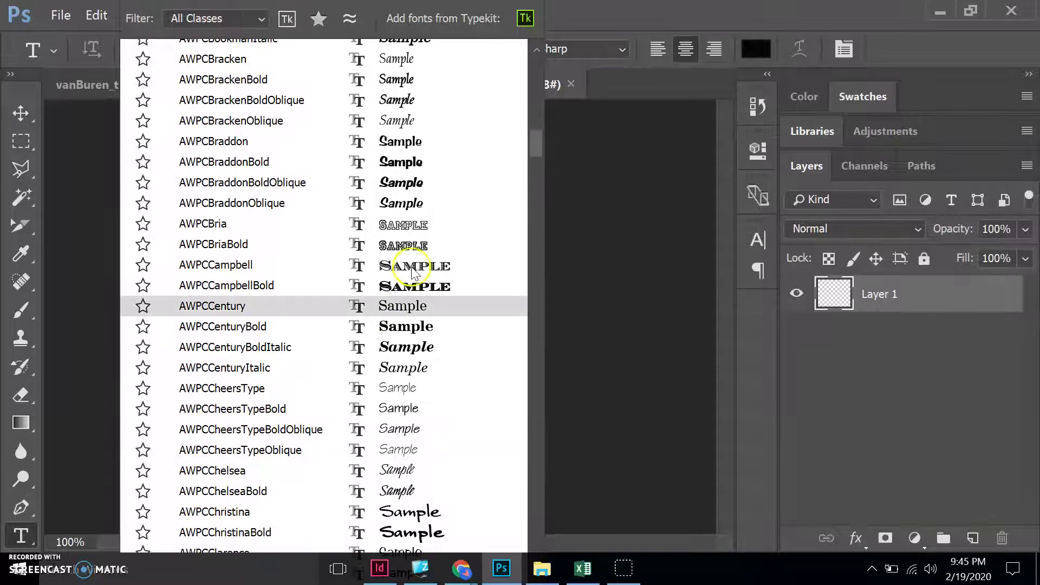
{"action": "left_click", "coordinate": [385, 291]}
{"action": "left_click", "coordinate": [359, 323]}
{"action": "type", "text": "APRIL"}
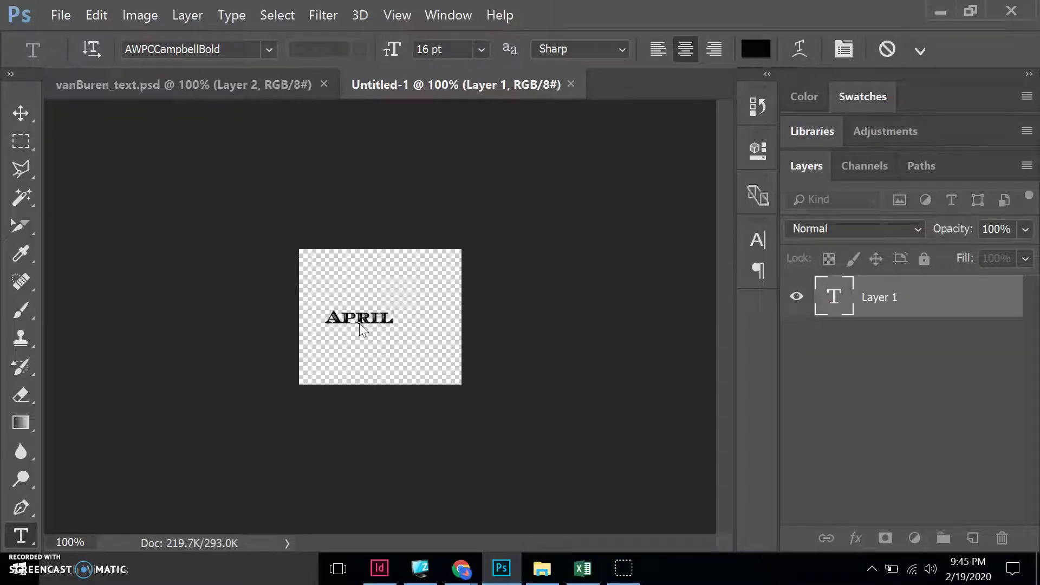
Consult the lesson document in Chrome, and enlarge the name in Photoshop with Free Transform to about 210% width and 440% height
{"action": "mouse_move", "coordinate": [461, 568]}
{"action": "left_click", "coordinate": [533, 500]}
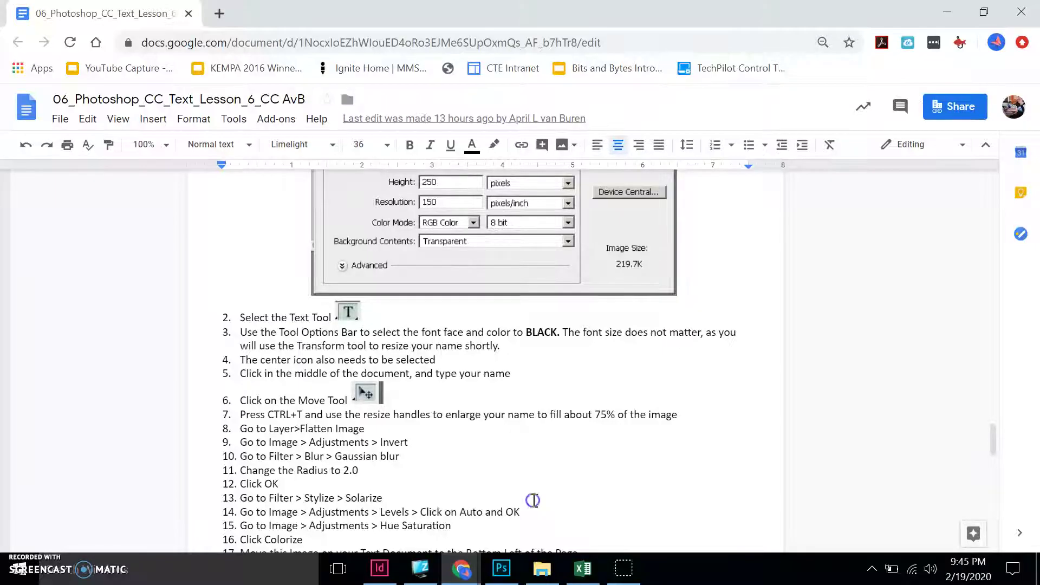
{"action": "scroll", "coordinate": [370, 387], "scroll_direction": "down", "scroll_amount": 1}
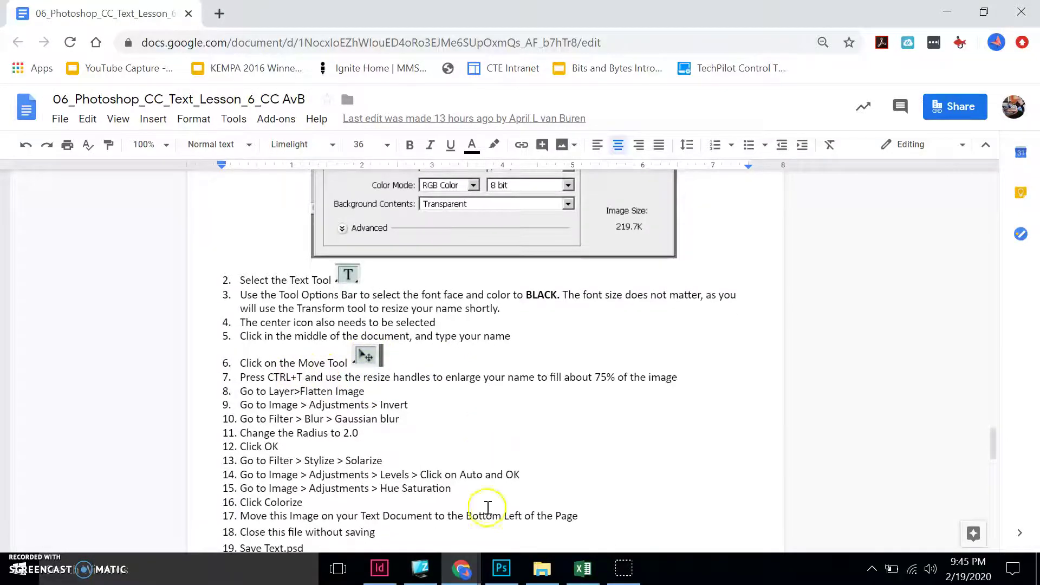
{"action": "left_click", "coordinate": [499, 566]}
{"action": "left_click", "coordinate": [21, 123]}
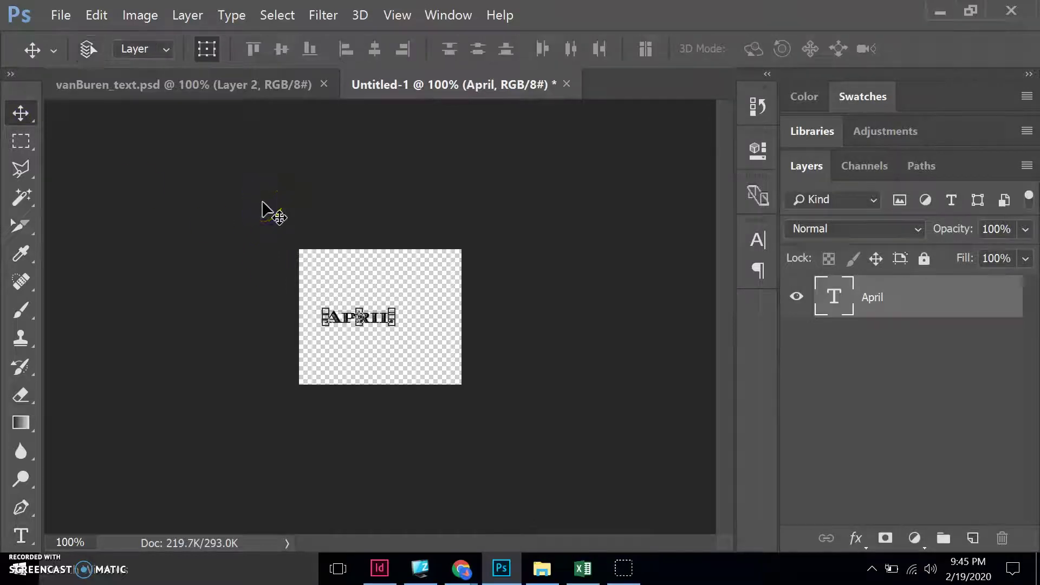
{"action": "key", "text": "ctrl+t"}
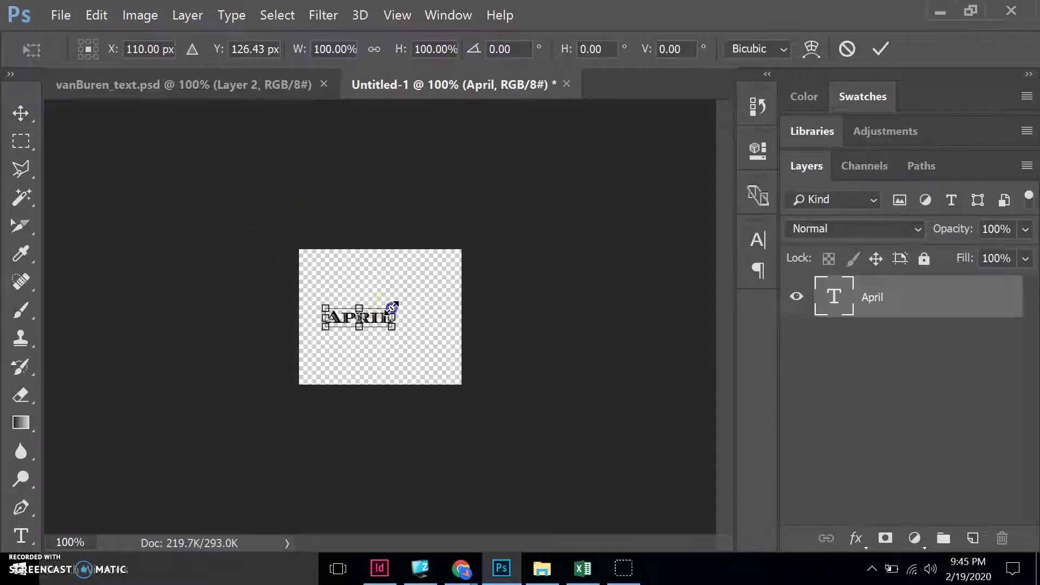
{"action": "left_click_drag", "start_coordinate": [393, 307], "coordinate": [436, 276]}
{"action": "left_click_drag", "start_coordinate": [325, 326], "coordinate": [309, 334]}
{"action": "left_click_drag", "start_coordinate": [440, 331], "coordinate": [452, 341]}
{"action": "left_click_drag", "start_coordinate": [384, 341], "coordinate": [381, 363]}
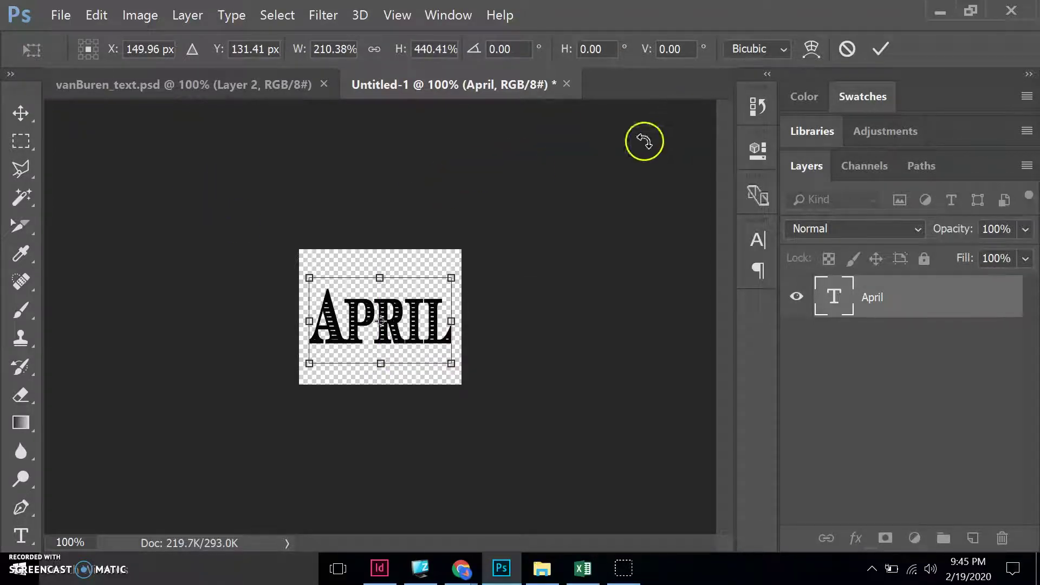
{"action": "left_click", "coordinate": [875, 56]}
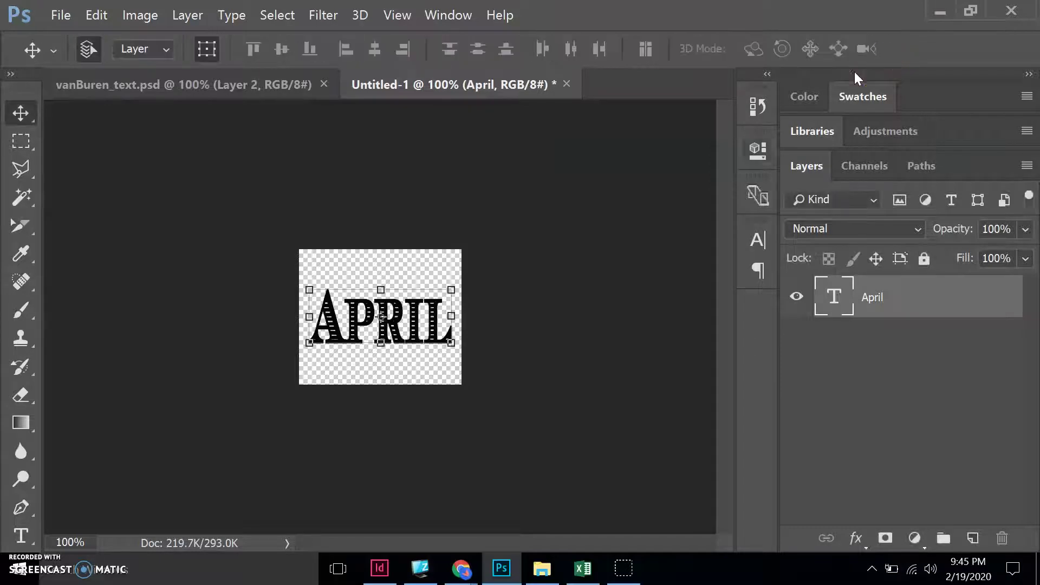
Check the Layer instruction in the lesson document in Chrome, and flatten the image in Photoshop
{"action": "mouse_move", "coordinate": [458, 567]}
{"action": "left_click", "coordinate": [517, 499]}
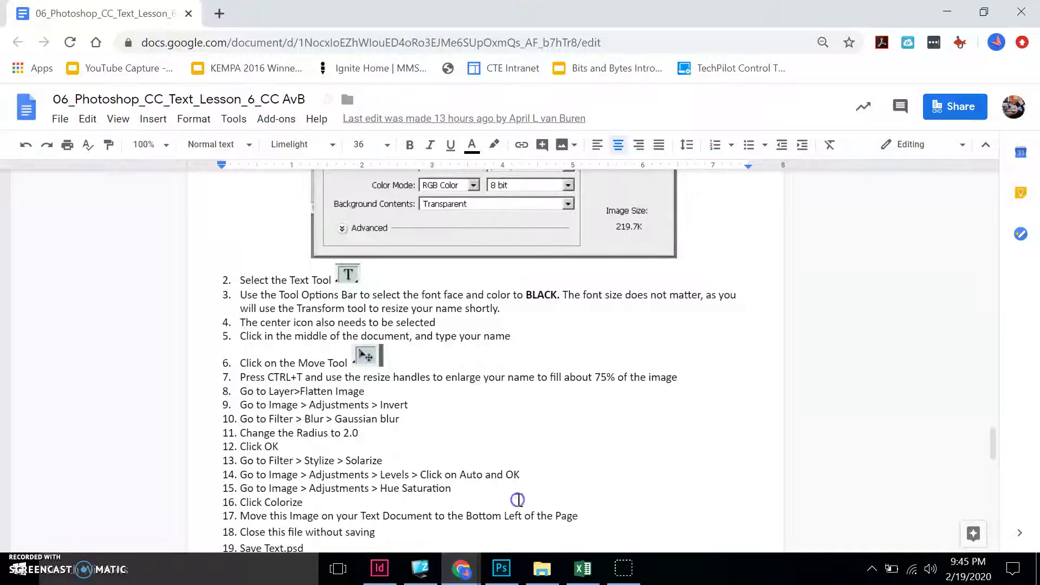
{"action": "scroll", "coordinate": [442, 413], "scroll_direction": "down", "scroll_amount": 1}
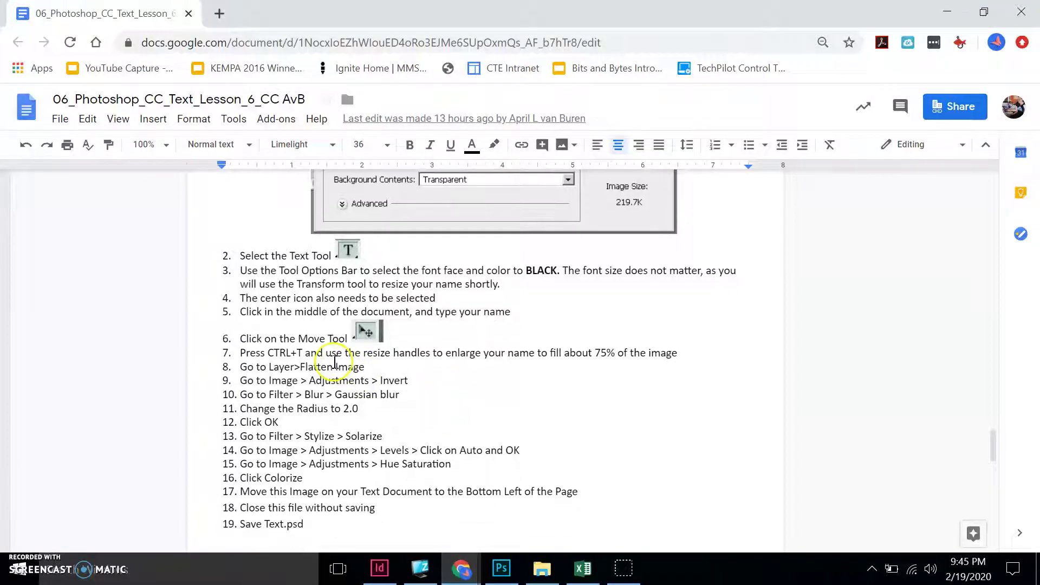
{"action": "left_click_drag", "start_coordinate": [376, 367], "coordinate": [270, 367]}
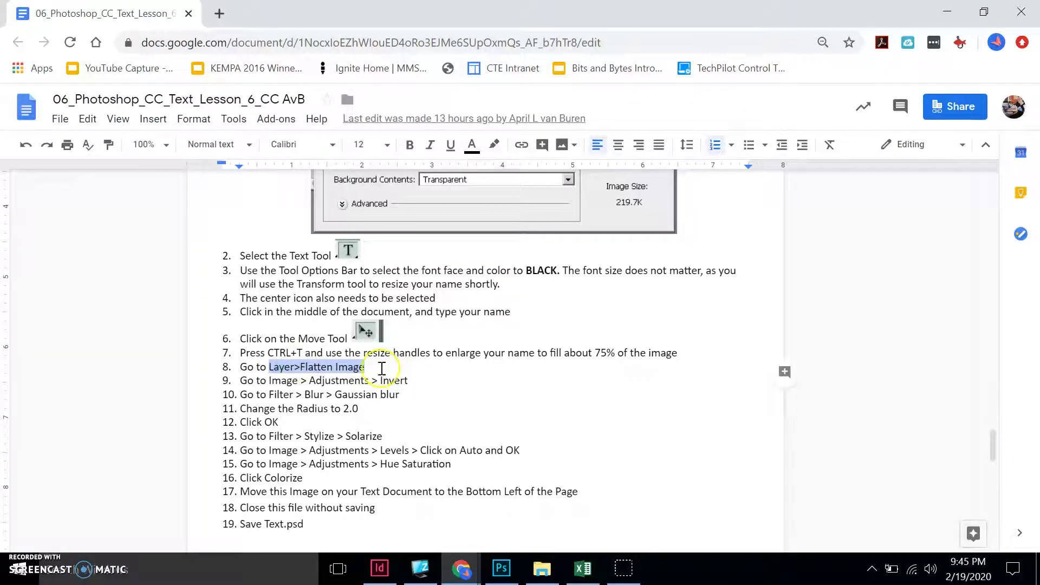
{"action": "left_click", "coordinate": [501, 567]}
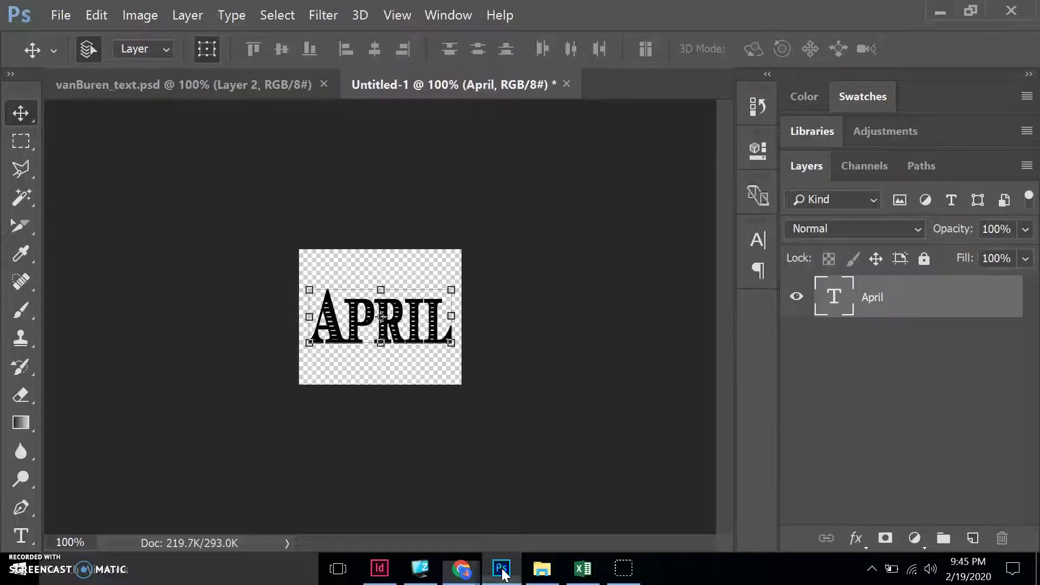
{"action": "left_click", "coordinate": [187, 16]}
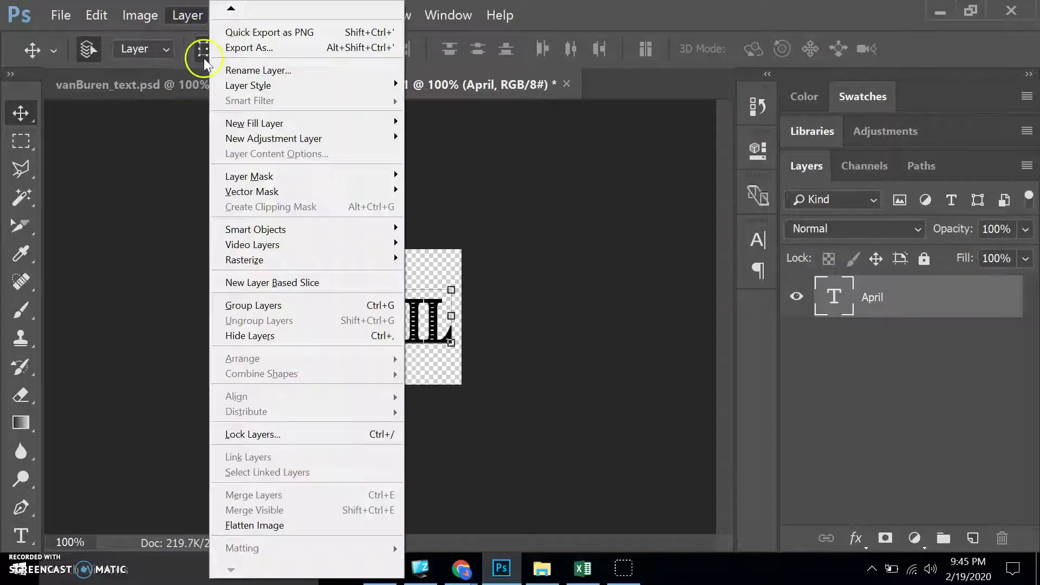
{"action": "left_click", "coordinate": [258, 525]}
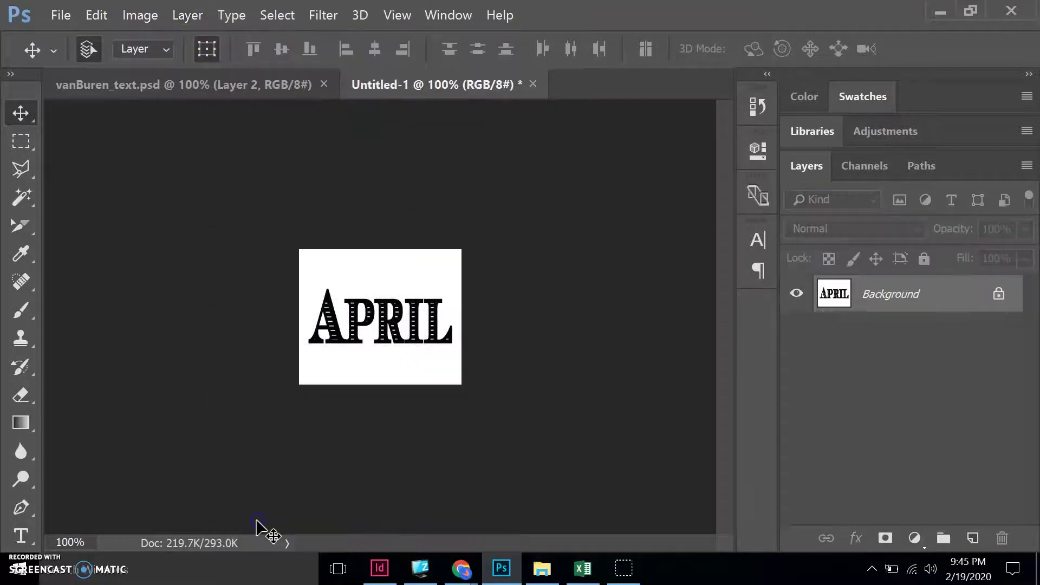
Check the Invert instruction in the lesson document in Chrome, and invert the flattened image's colours in Photoshop
{"action": "mouse_move", "coordinate": [451, 574]}
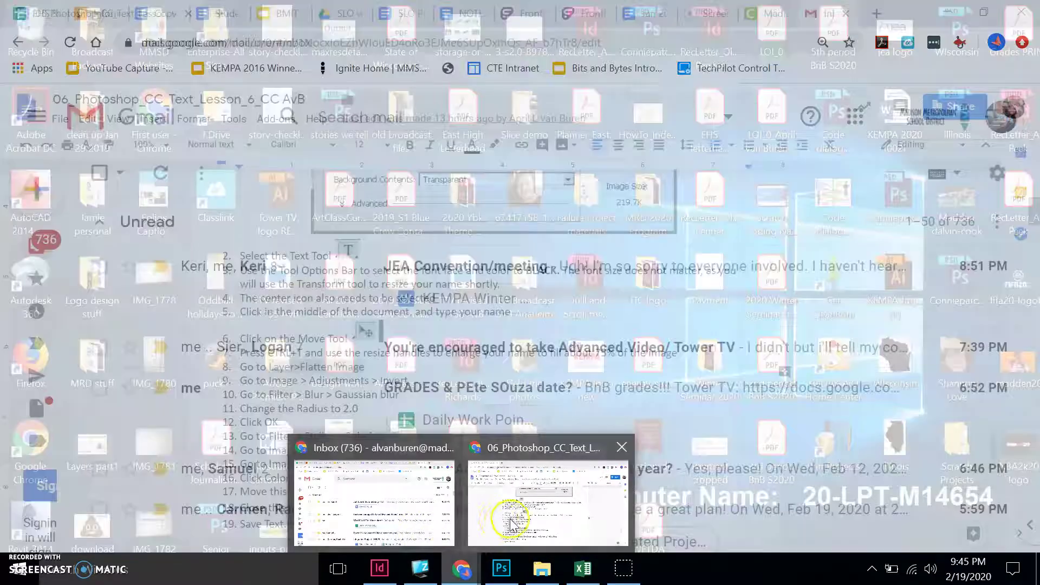
{"action": "left_click", "coordinate": [511, 520]}
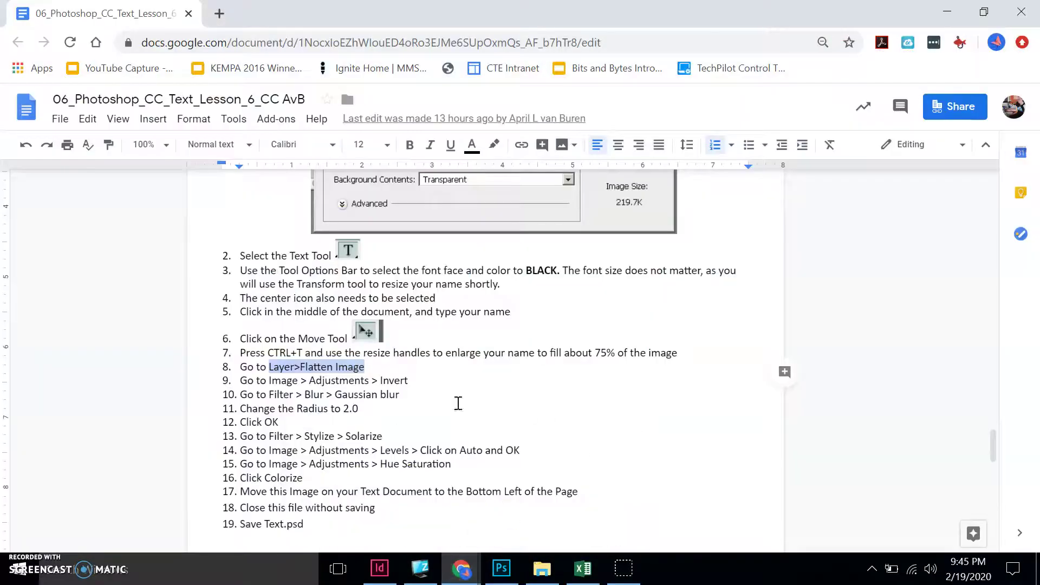
{"action": "left_click", "coordinate": [347, 381]}
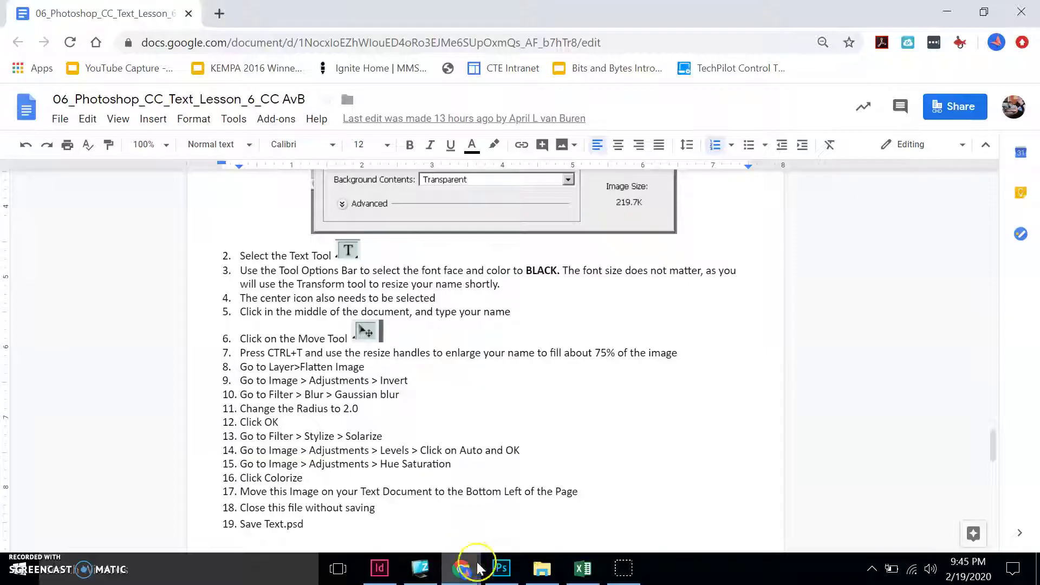
{"action": "left_click", "coordinate": [501, 568]}
{"action": "left_click", "coordinate": [146, 19]}
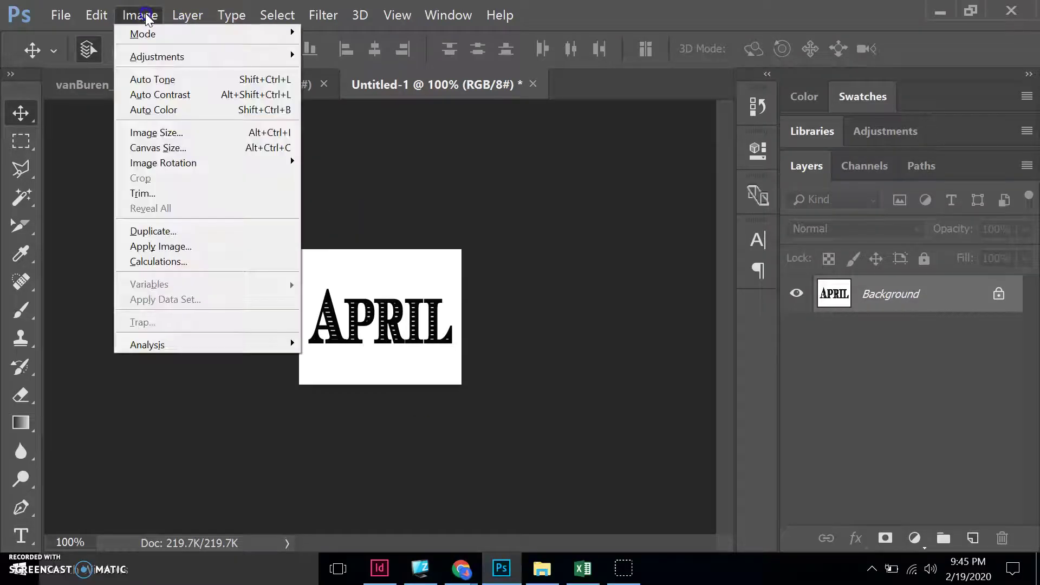
{"action": "left_click", "coordinate": [146, 57]}
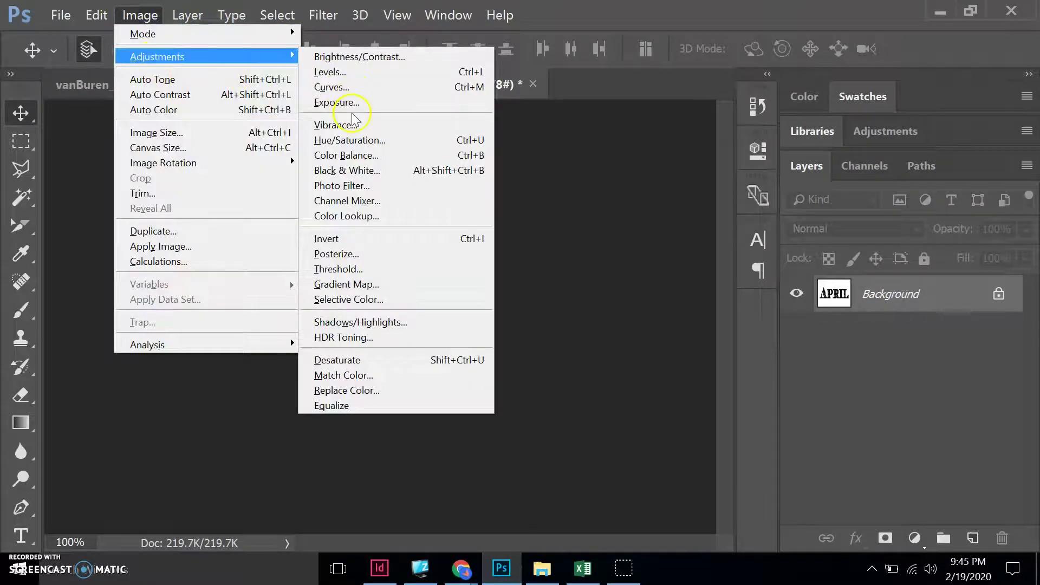
{"action": "left_click", "coordinate": [331, 239]}
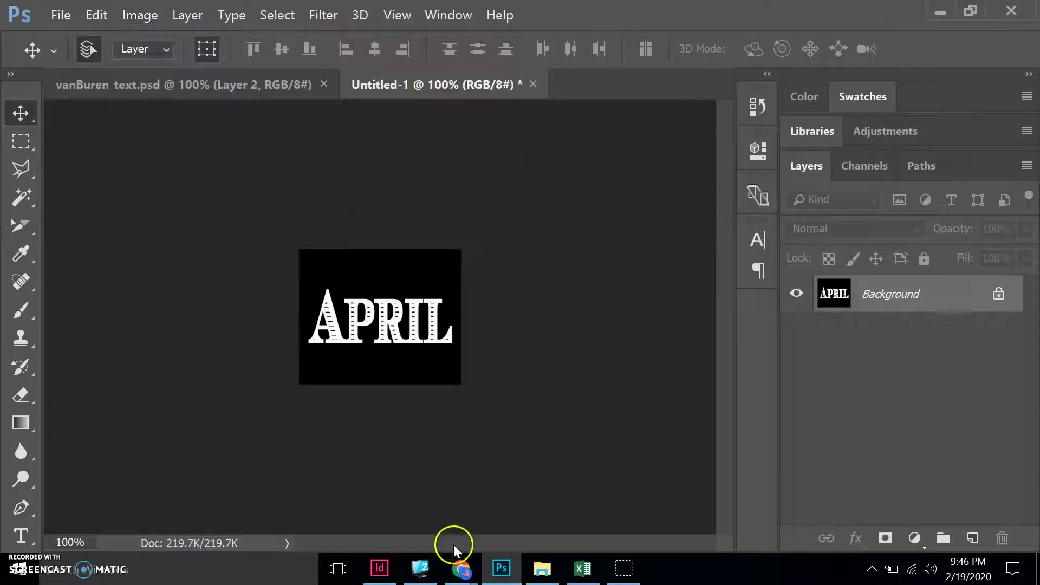
Check the blur instruction in the lesson document in Chrome, and apply a Gaussian Blur with radius 2 to the image in Photoshop
{"action": "mouse_move", "coordinate": [460, 566]}
{"action": "left_click", "coordinate": [504, 501]}
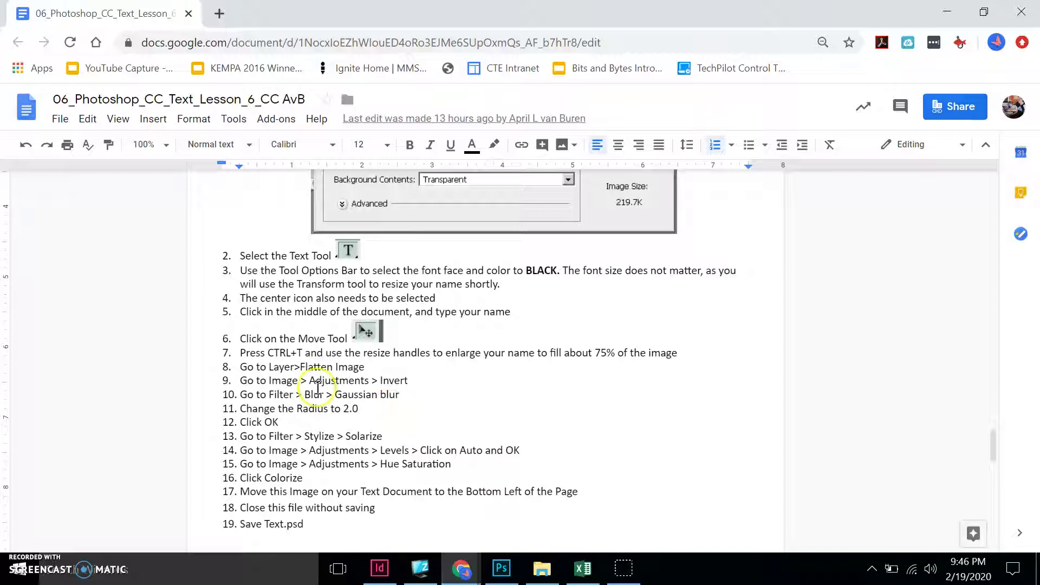
{"action": "left_click", "coordinate": [501, 568]}
{"action": "left_click", "coordinate": [329, 18]}
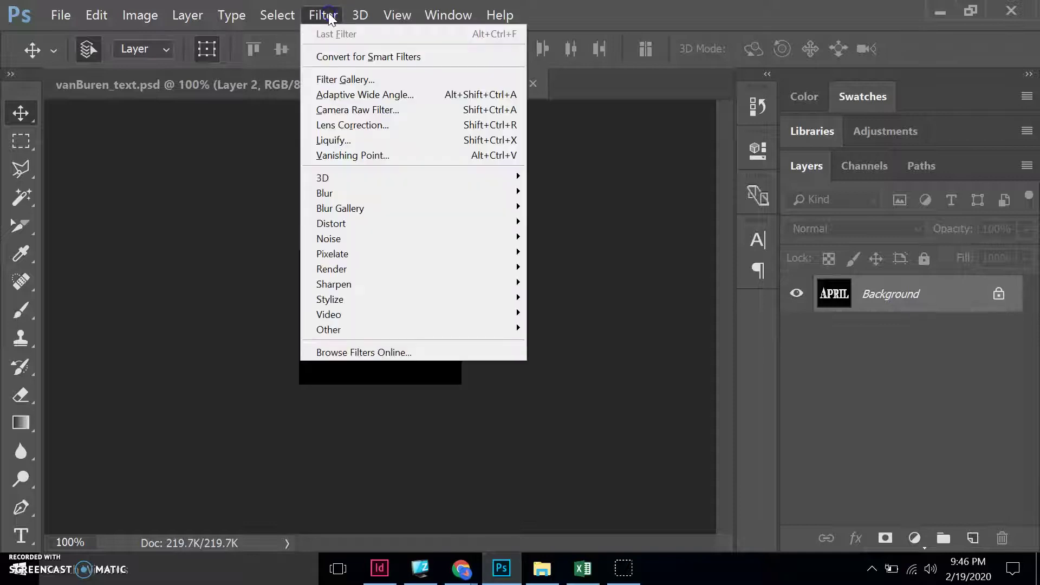
{"action": "mouse_move", "coordinate": [347, 194]}
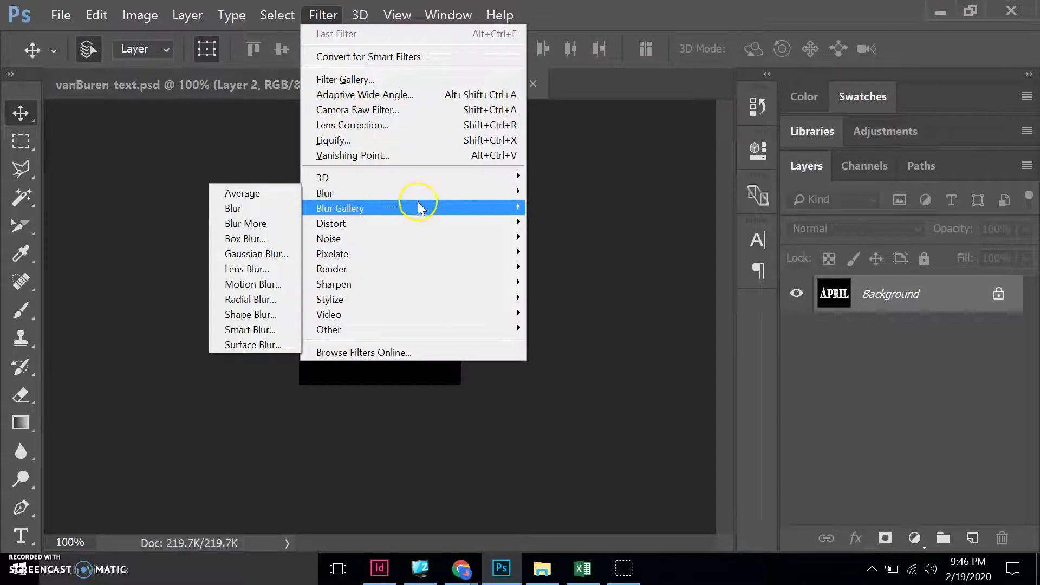
{"action": "left_click", "coordinate": [256, 254]}
{"action": "type", "text": "2"}
{"action": "left_click", "coordinate": [644, 112]}
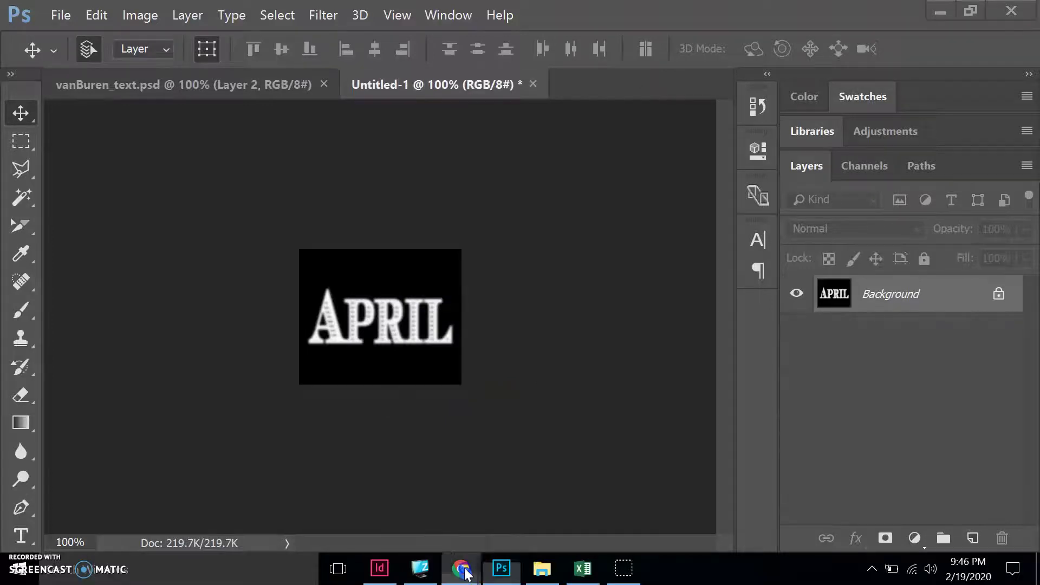
Highlight the Solarize instruction in the lesson document in Chrome, and apply the Solarize filter to the image in Photoshop
{"action": "mouse_move", "coordinate": [464, 573]}
{"action": "left_click", "coordinate": [472, 436]}
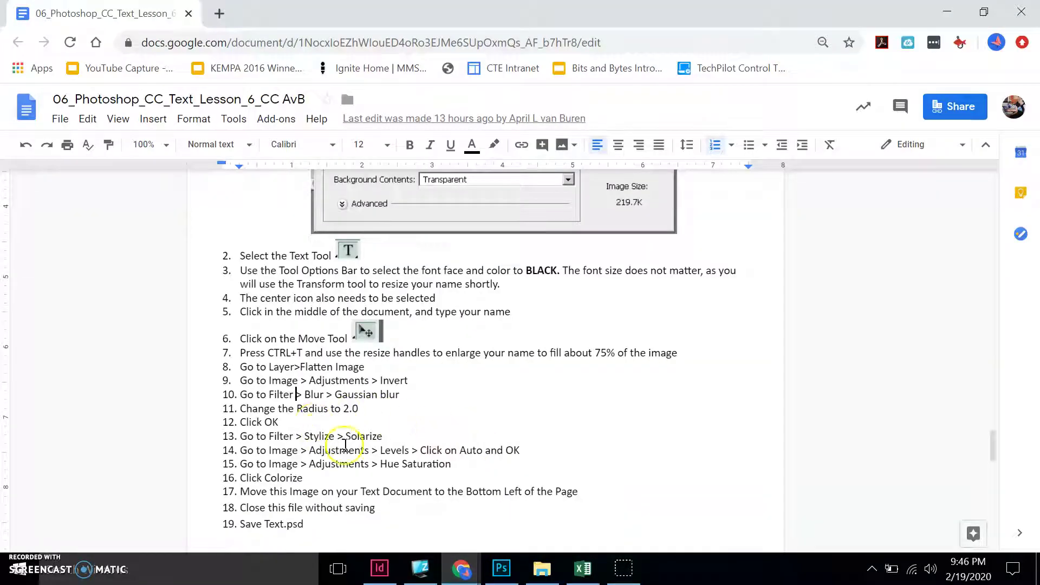
{"action": "left_click_drag", "start_coordinate": [393, 437], "coordinate": [294, 437]}
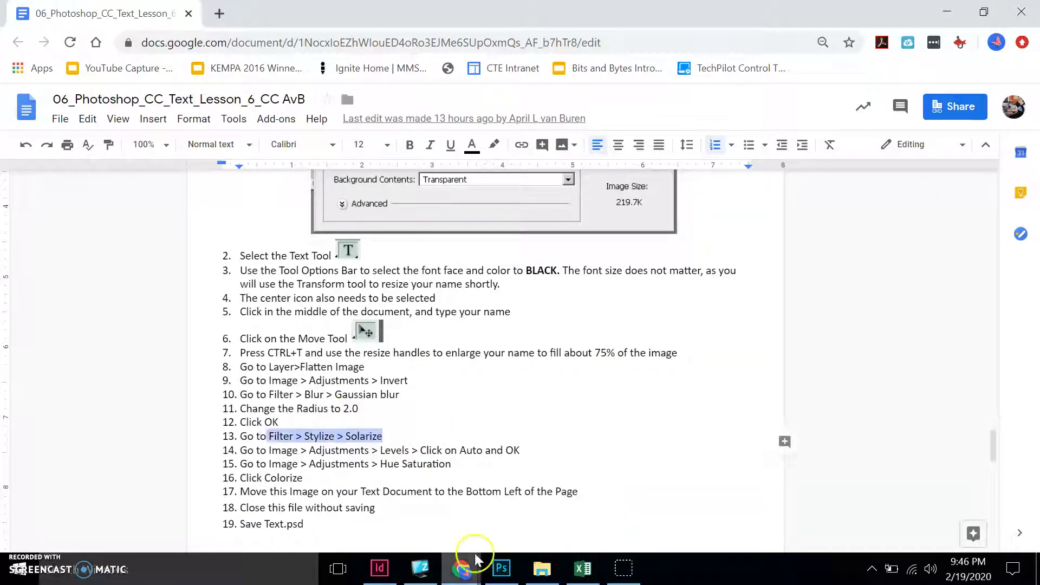
{"action": "left_click", "coordinate": [500, 568]}
{"action": "left_click", "coordinate": [321, 14]}
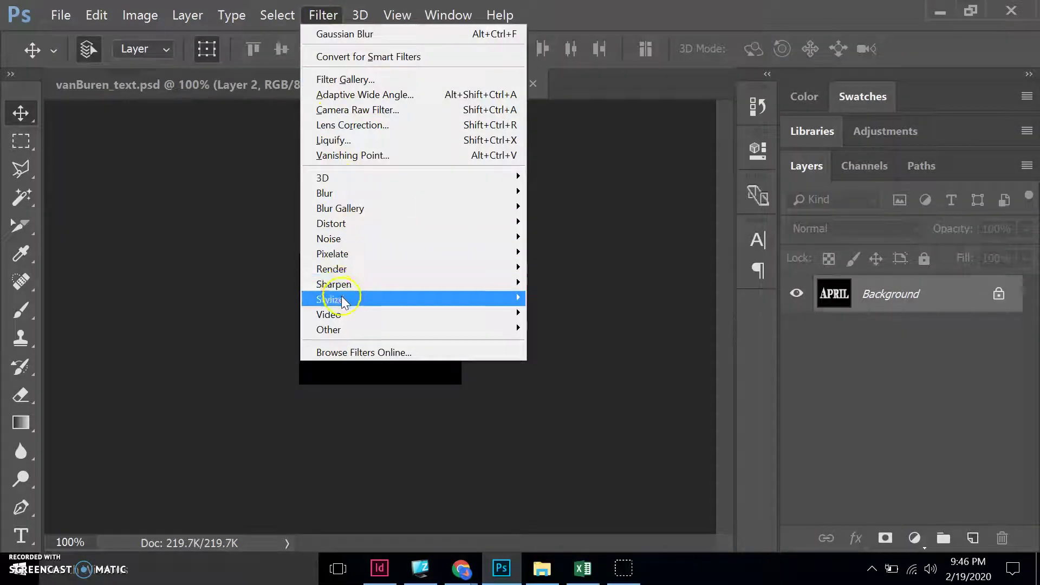
{"action": "mouse_move", "coordinate": [332, 299]}
{"action": "left_click", "coordinate": [264, 375]}
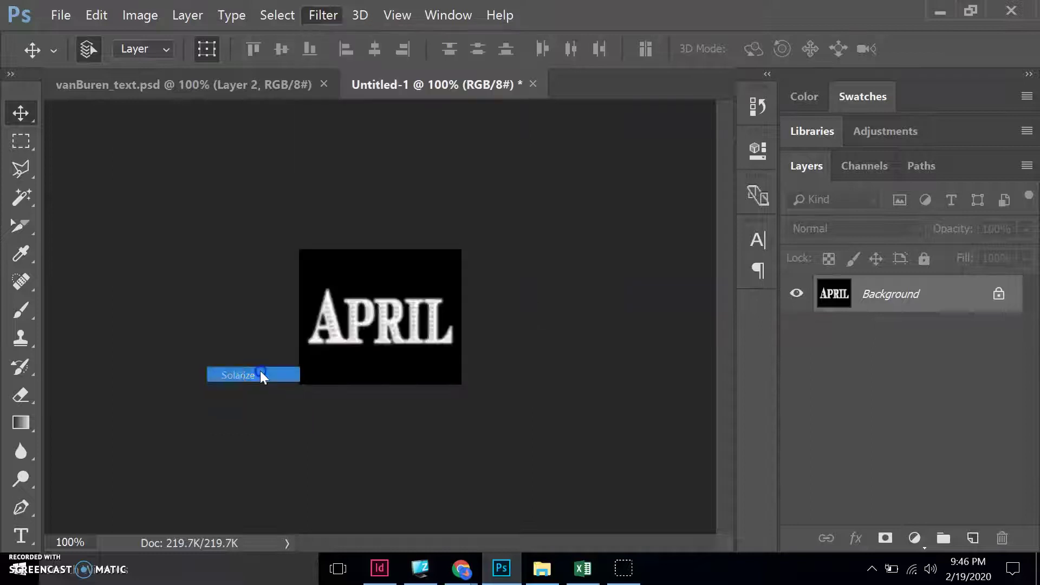
Check the Levels instruction in the lesson document in Chrome, and apply Auto Levels to the image in Photoshop
{"action": "left_click", "coordinate": [460, 571]}
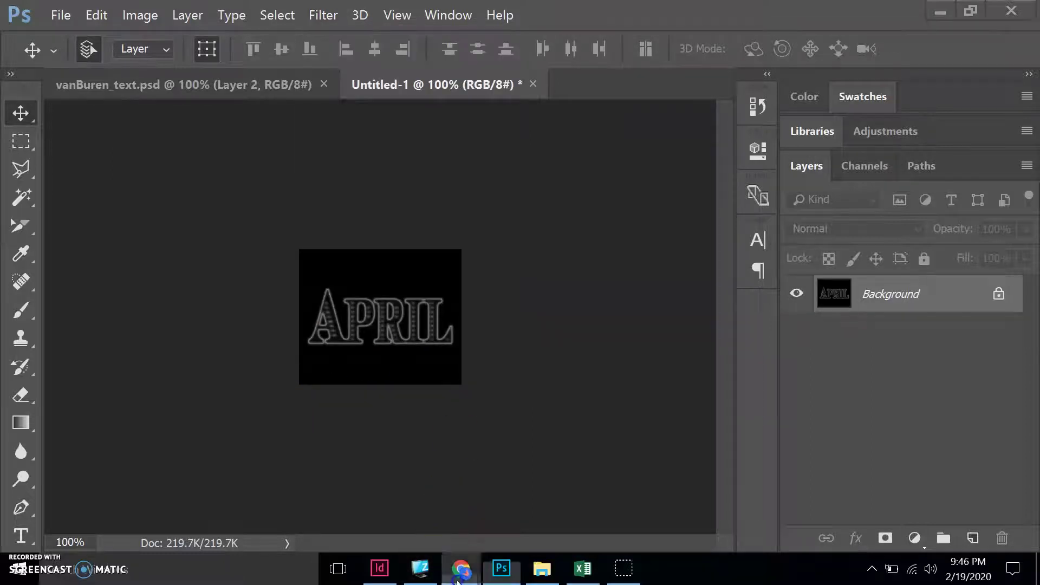
{"action": "left_click", "coordinate": [491, 526]}
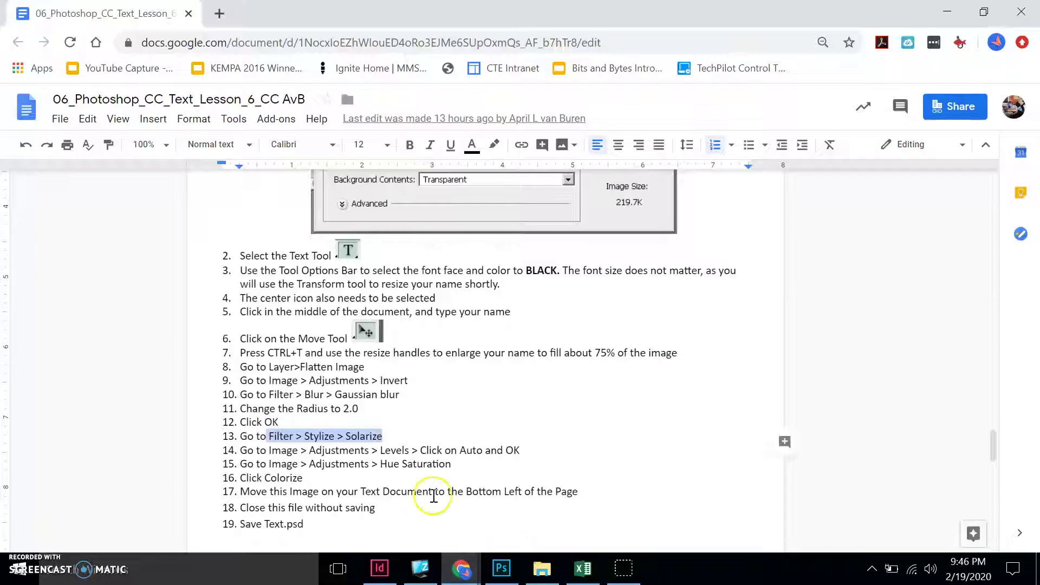
{"action": "left_click", "coordinate": [342, 441]}
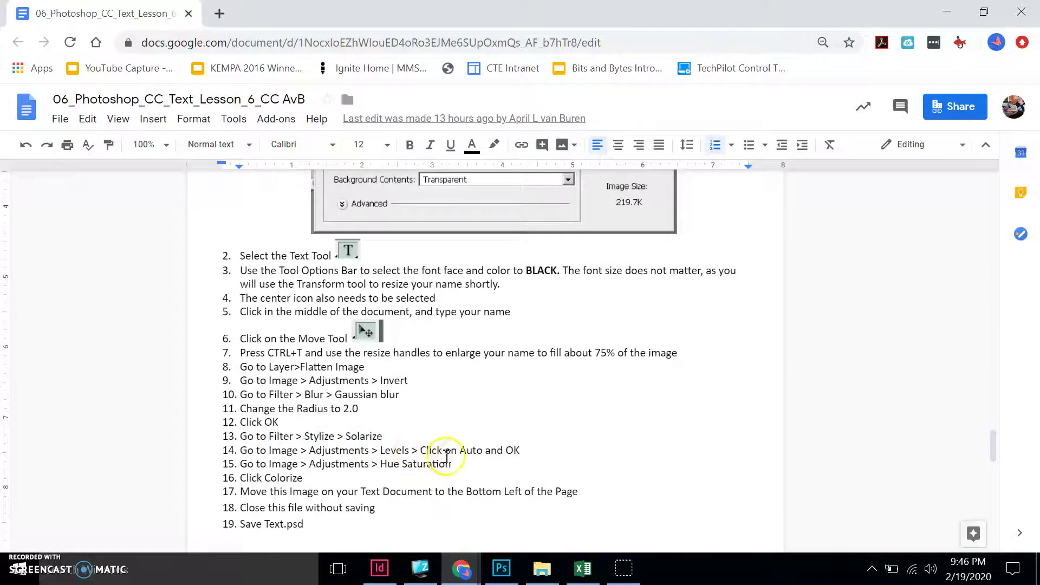
{"action": "left_click", "coordinate": [501, 569]}
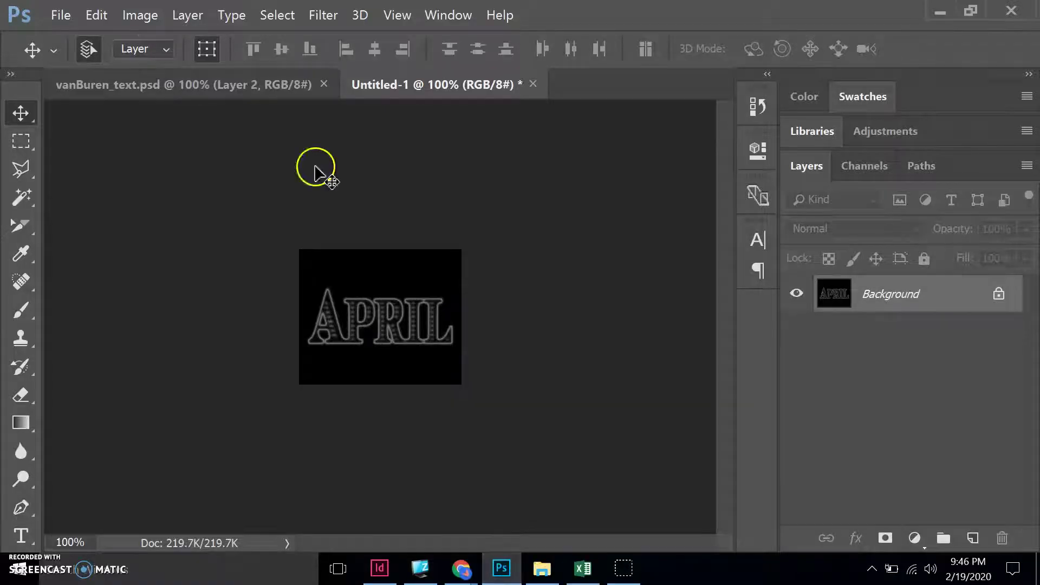
{"action": "left_click", "coordinate": [140, 16]}
{"action": "mouse_move", "coordinate": [159, 57]}
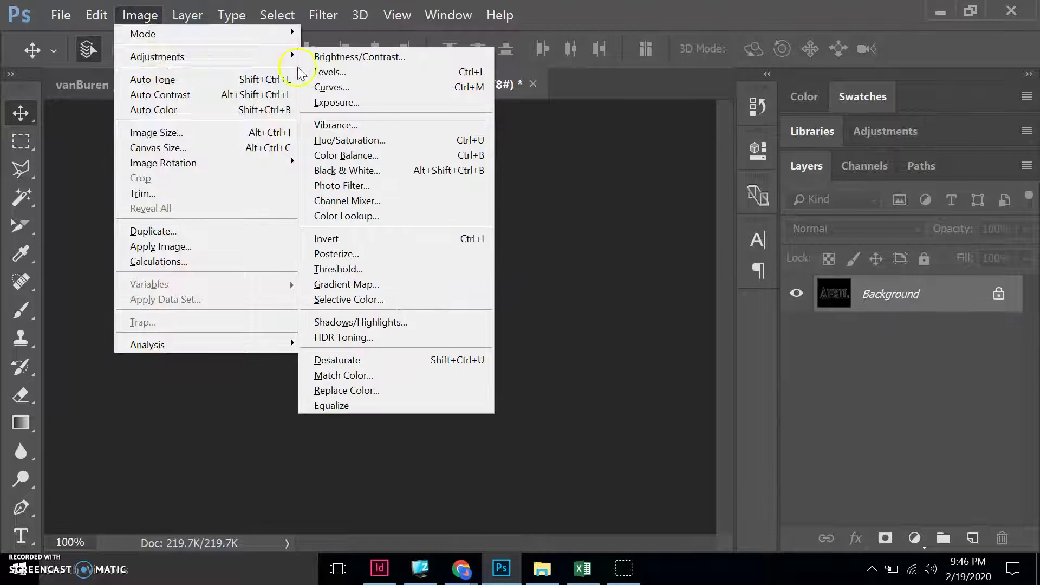
{"action": "left_click", "coordinate": [318, 72]}
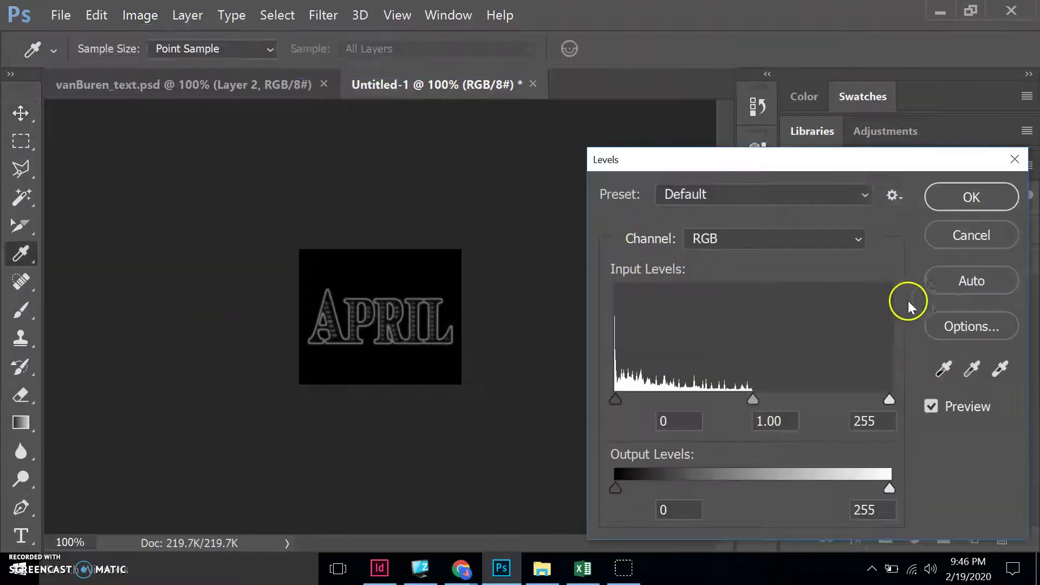
{"action": "left_click", "coordinate": [941, 287]}
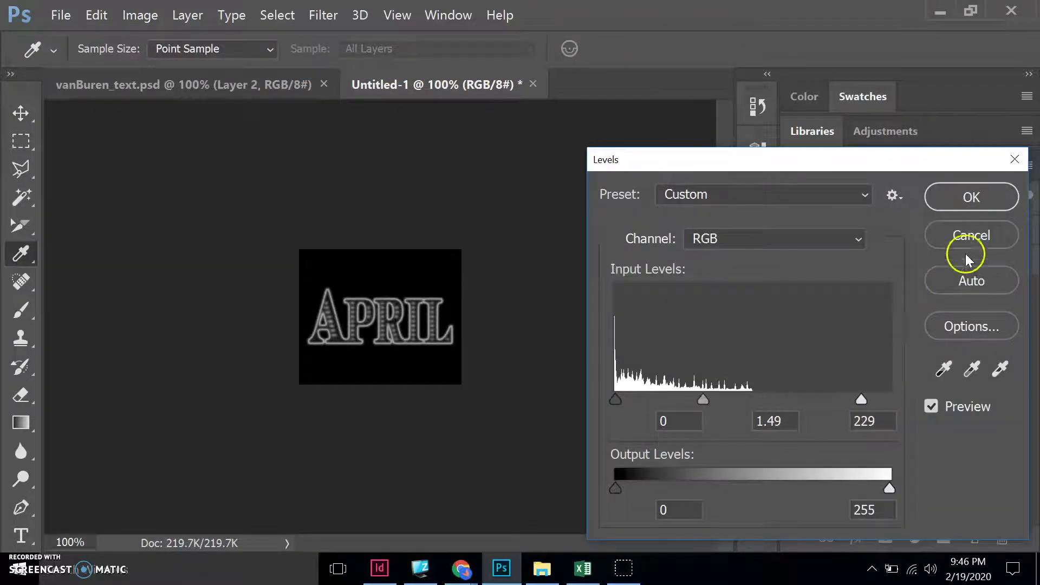
{"action": "left_click", "coordinate": [971, 197]}
{"action": "key", "text": "v"}
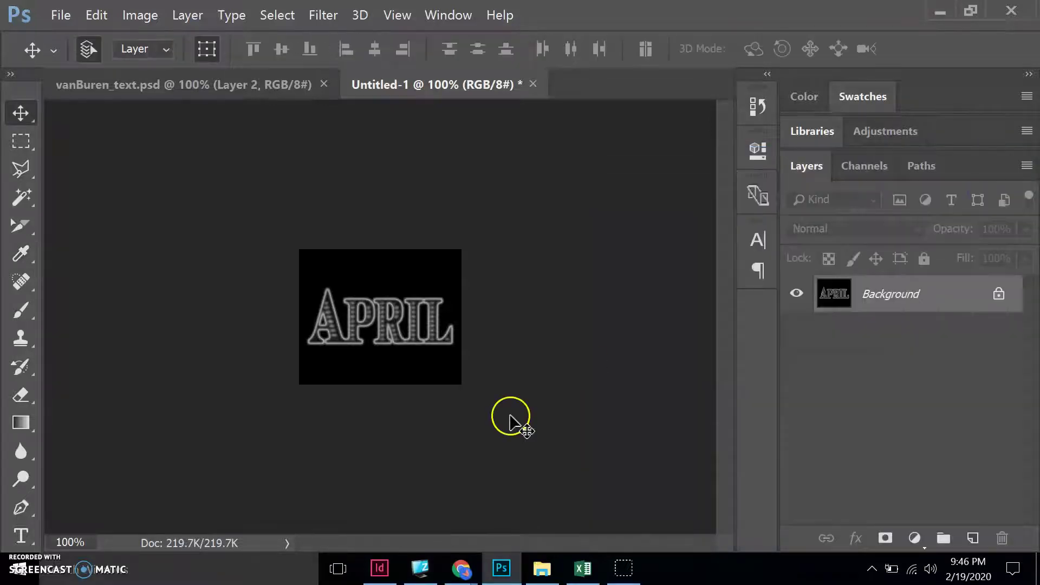
Consult the lesson document in Chrome for the adjustment after Levels, and open Hue/Saturation for the image in Photoshop
{"action": "mouse_move", "coordinate": [461, 567]}
{"action": "left_click", "coordinate": [504, 495]}
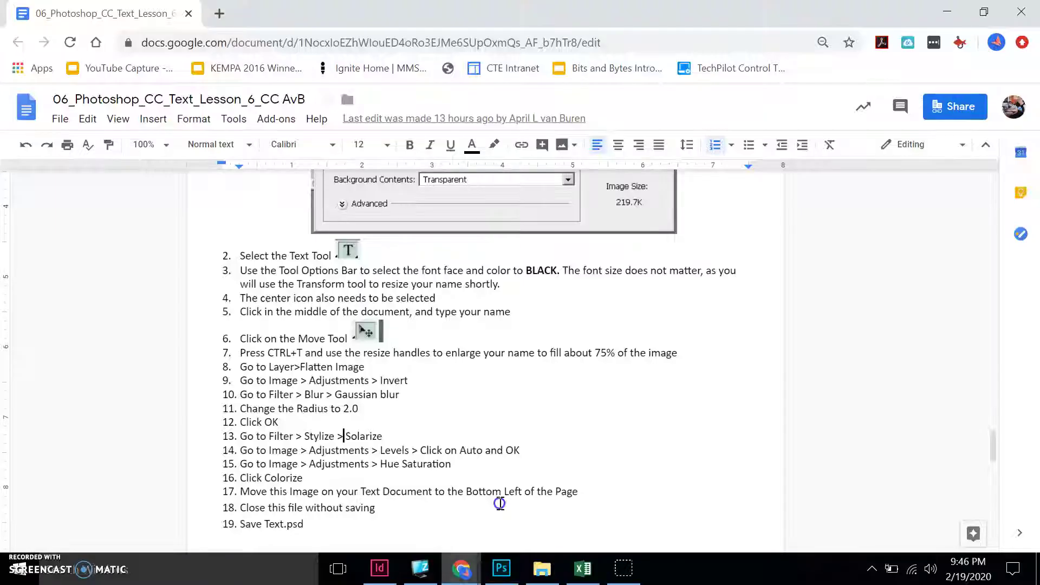
{"action": "scroll", "coordinate": [361, 464], "scroll_direction": "down", "scroll_amount": 1}
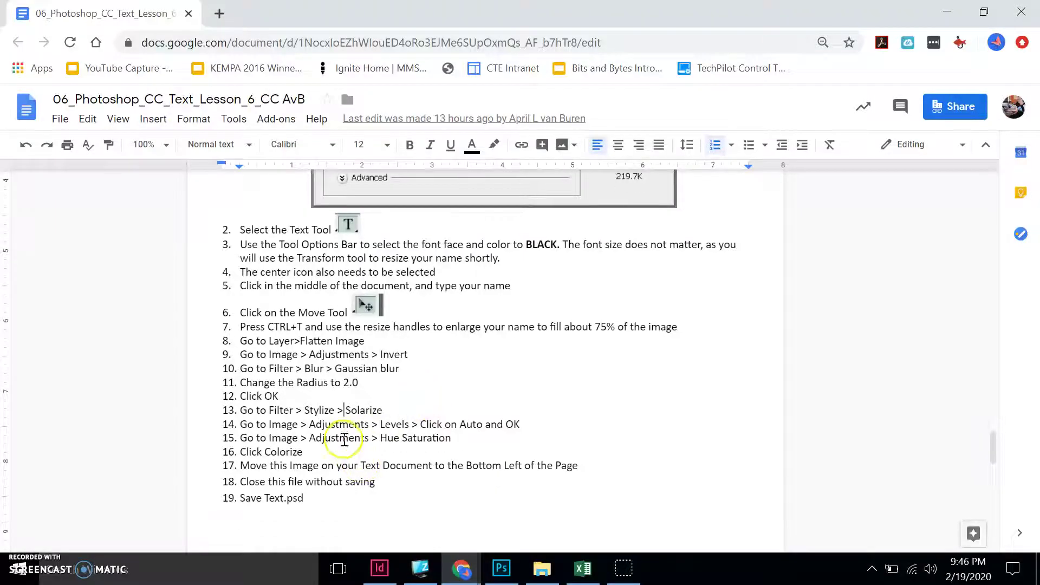
{"action": "left_click", "coordinate": [501, 567]}
{"action": "left_click", "coordinate": [142, 16]}
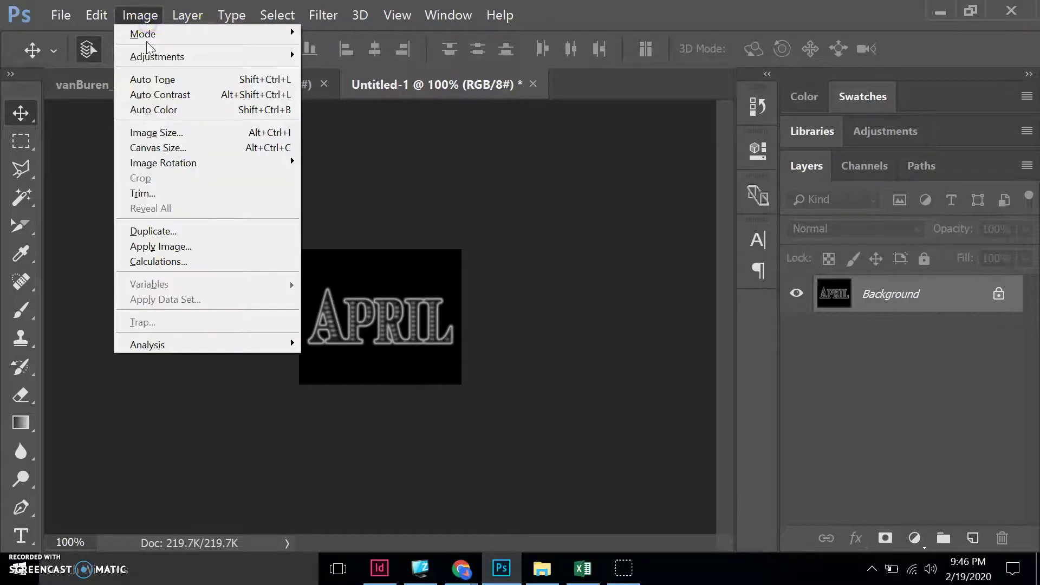
{"action": "left_click", "coordinate": [284, 56]}
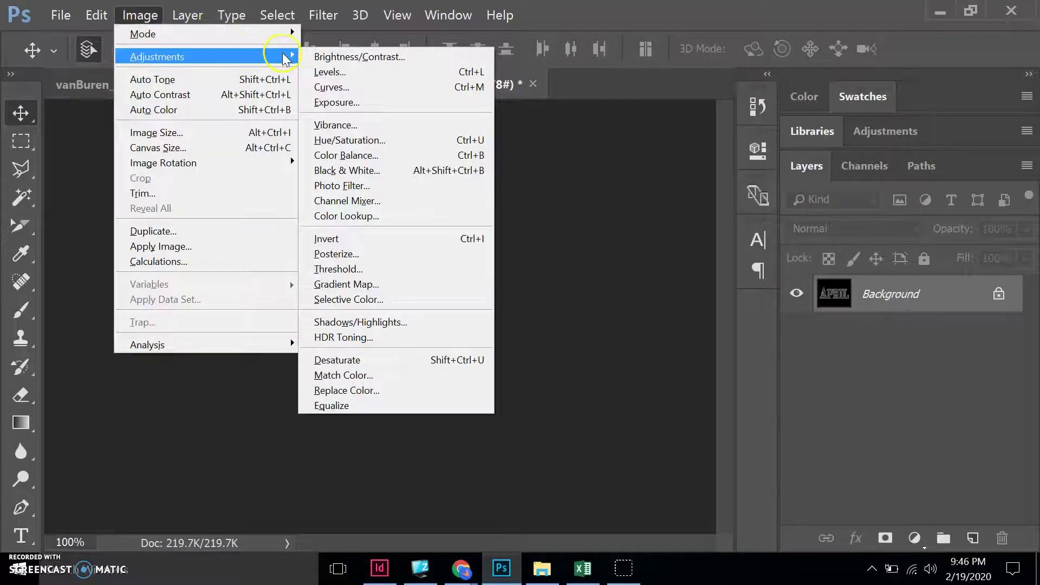
{"action": "left_click", "coordinate": [340, 141]}
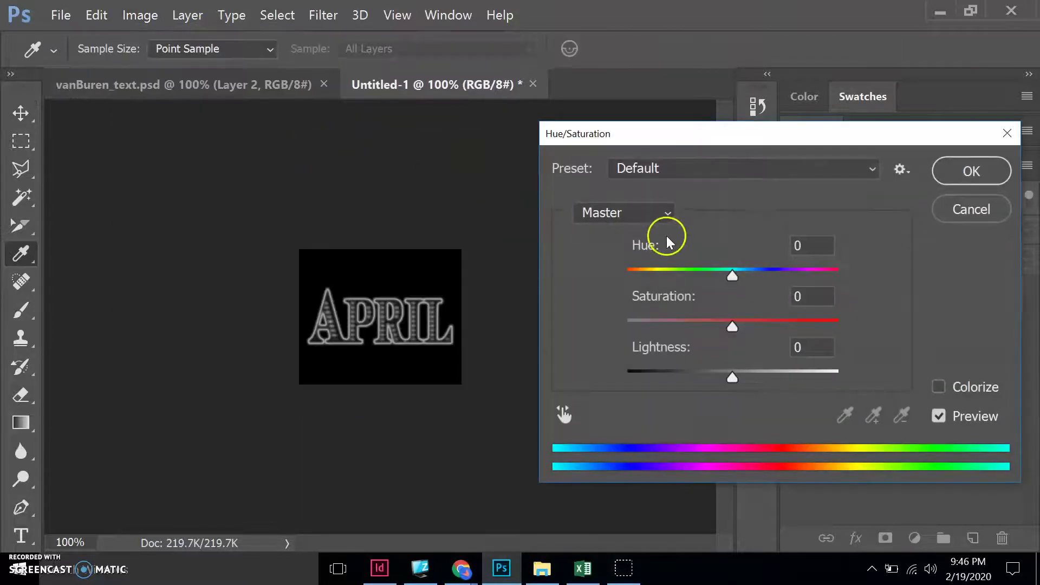
Check the Colorize instruction in the lesson document in Chrome, and enable Colorize for the Hue/Saturation adjustment in Photoshop
{"action": "left_click", "coordinate": [461, 568]}
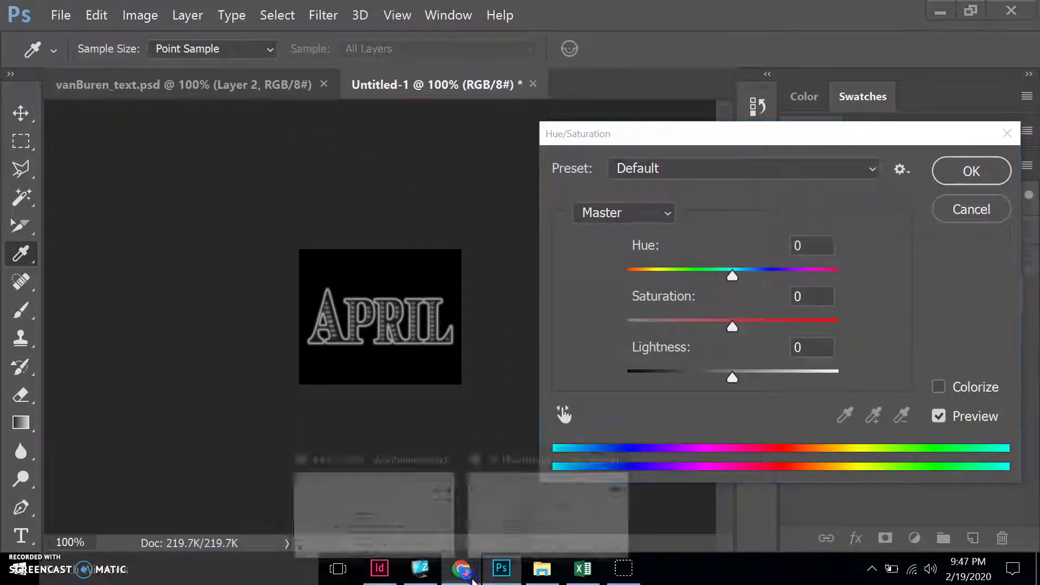
{"action": "left_click", "coordinate": [497, 524]}
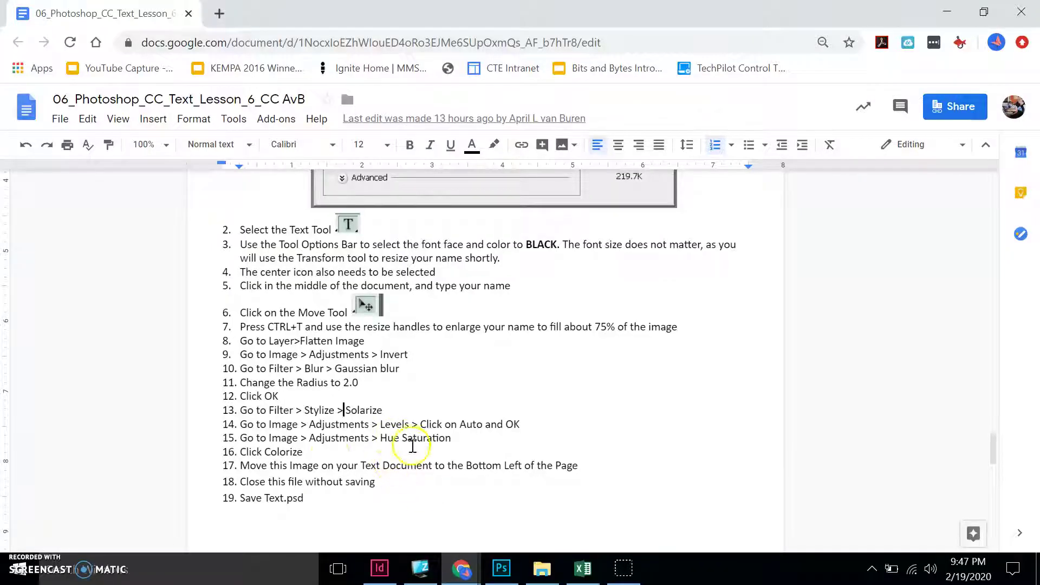
{"action": "left_click", "coordinate": [501, 568]}
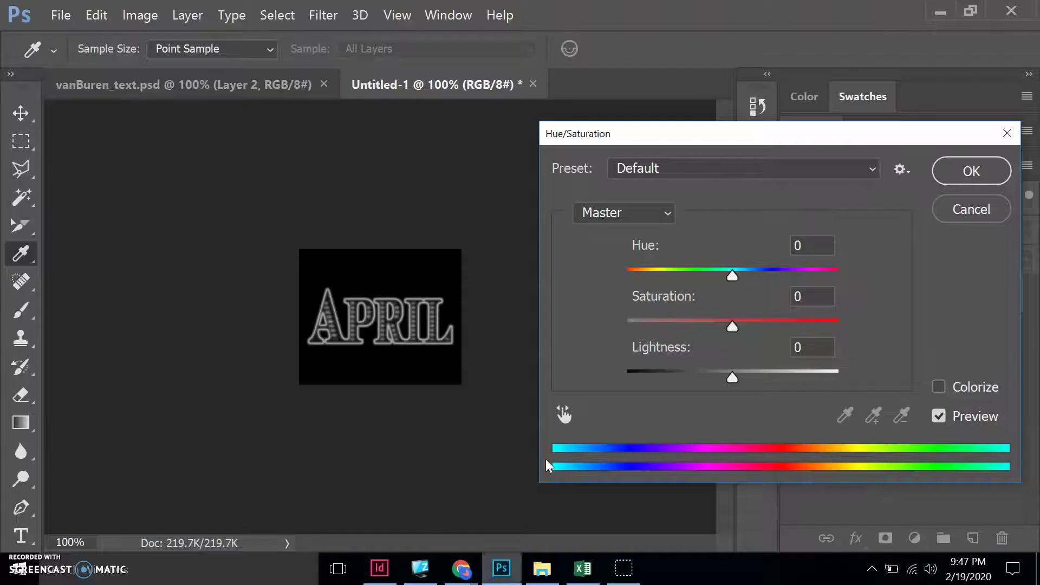
{"action": "left_click", "coordinate": [651, 212]}
{"action": "left_click", "coordinate": [651, 212]}
{"action": "left_click", "coordinate": [938, 387]}
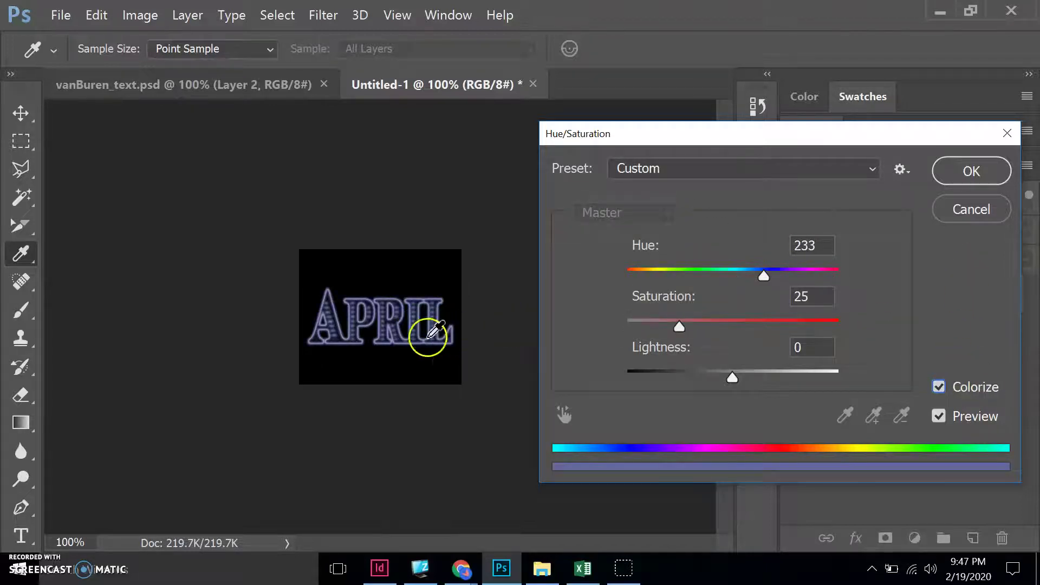
Check the instruction after Colorize in the lesson document in Chrome, and apply the colorized Hue/Saturation adjustment with a light blue hue in Photoshop
{"action": "left_click", "coordinate": [464, 567]}
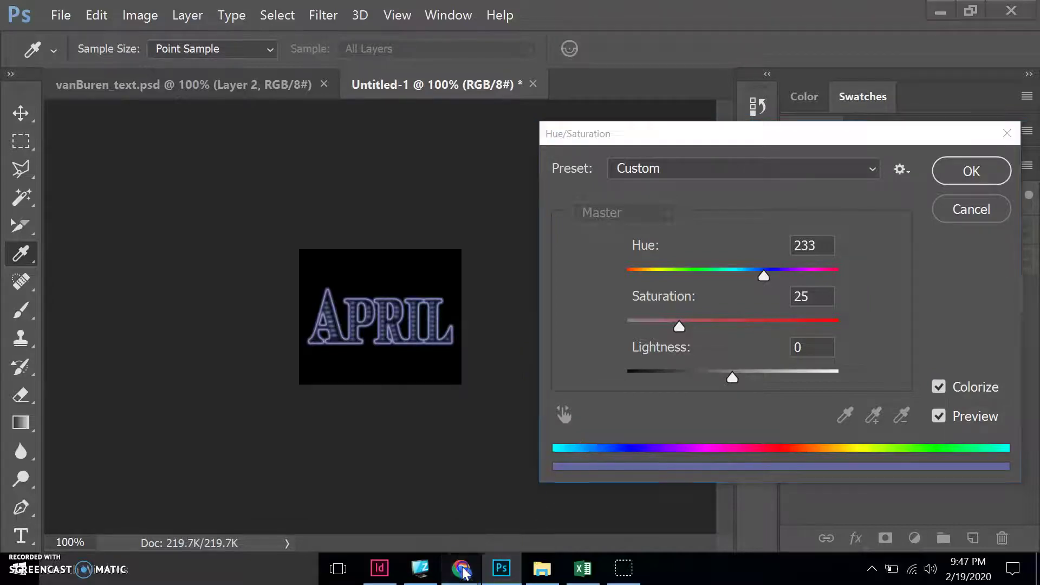
{"action": "left_click", "coordinate": [502, 520]}
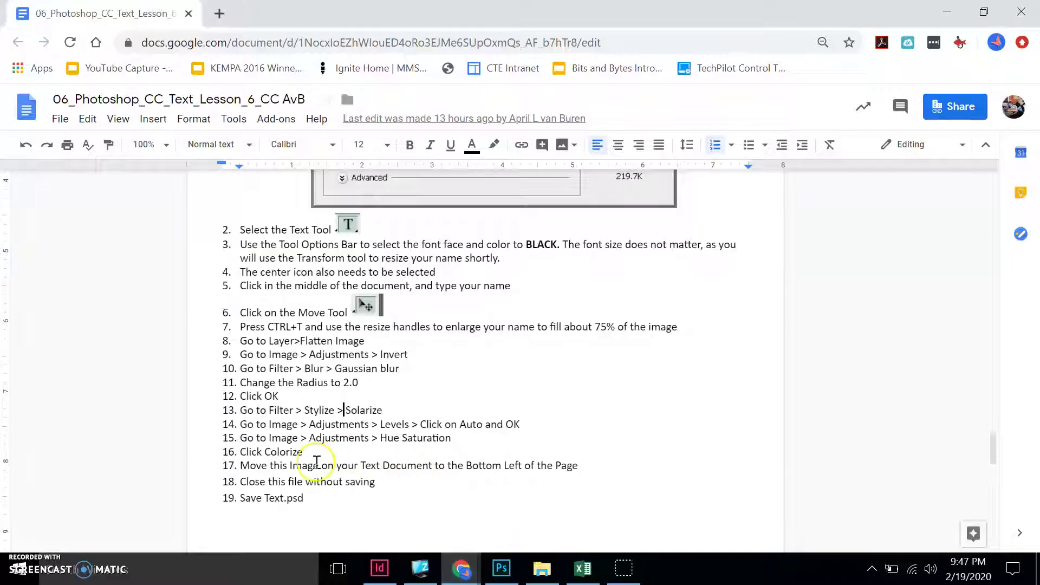
{"action": "scroll", "coordinate": [316, 461], "scroll_direction": "down", "scroll_amount": 1}
{"action": "left_click", "coordinate": [501, 567]}
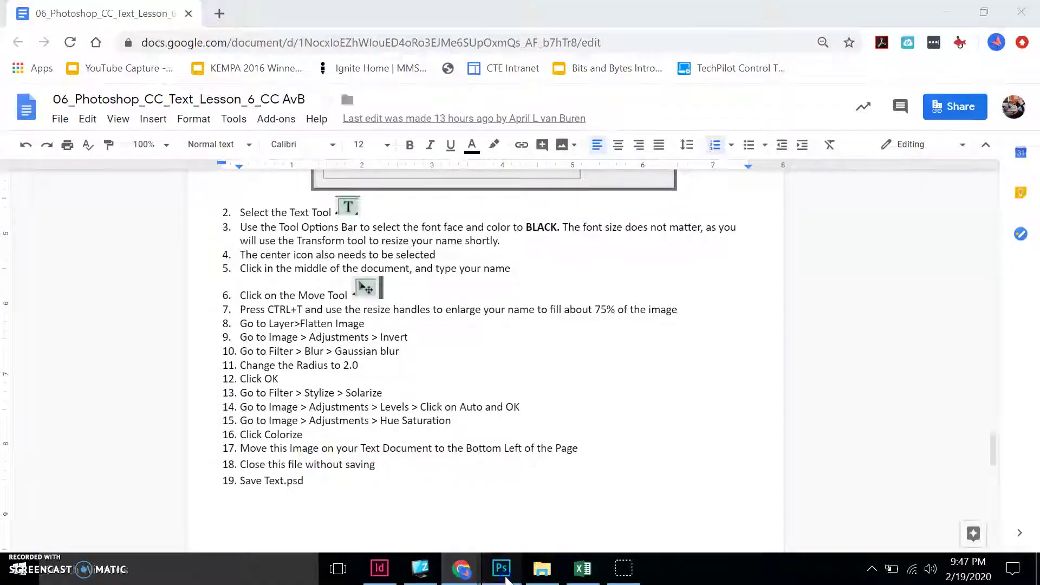
{"action": "left_click_drag", "start_coordinate": [764, 276], "coordinate": [787, 279]}
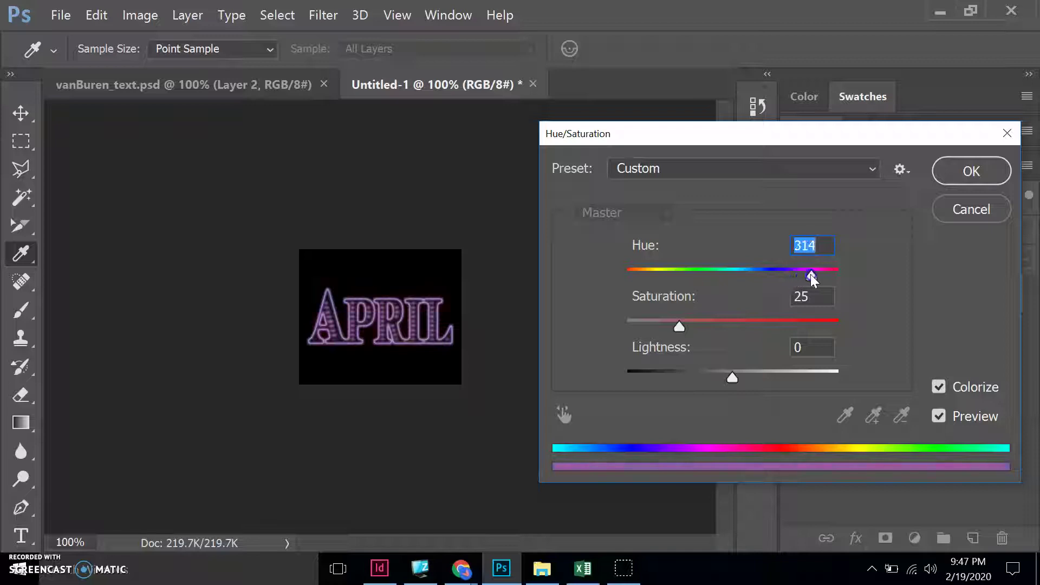
{"action": "mouse_move", "coordinate": [749, 279]}
{"action": "left_mouse_down"}
{"action": "mouse_move", "coordinate": [734, 279]}
{"action": "mouse_move", "coordinate": [747, 278]}
{"action": "left_mouse_up"}
{"action": "left_click", "coordinate": [948, 171]}
{"action": "key", "text": "v"}
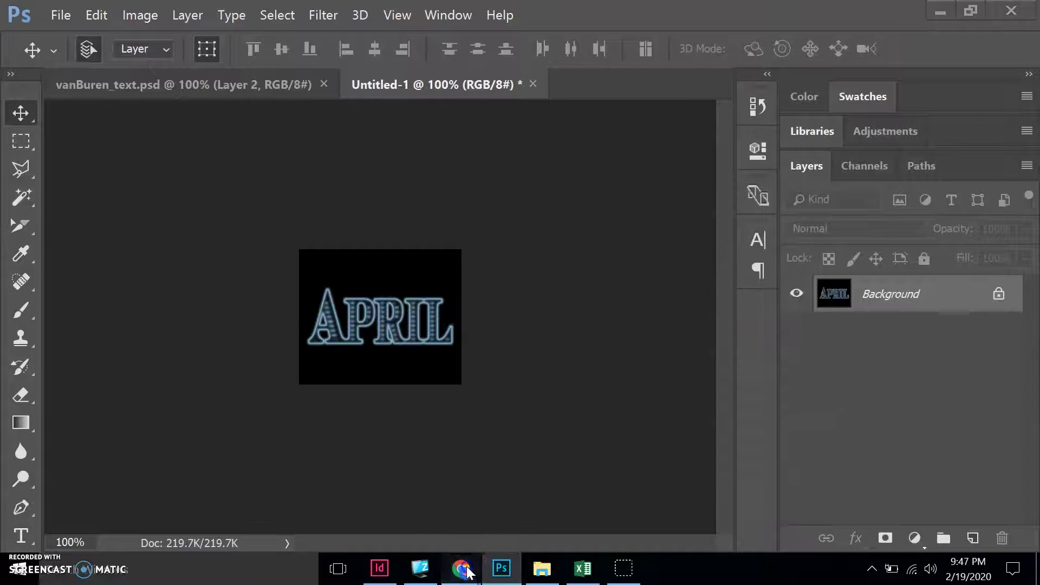
Consult the image placement instruction in Chrome, and copy the neon image into the lower-left area of the text document's page in Photoshop
{"action": "mouse_move", "coordinate": [461, 569]}
{"action": "left_click", "coordinate": [488, 474]}
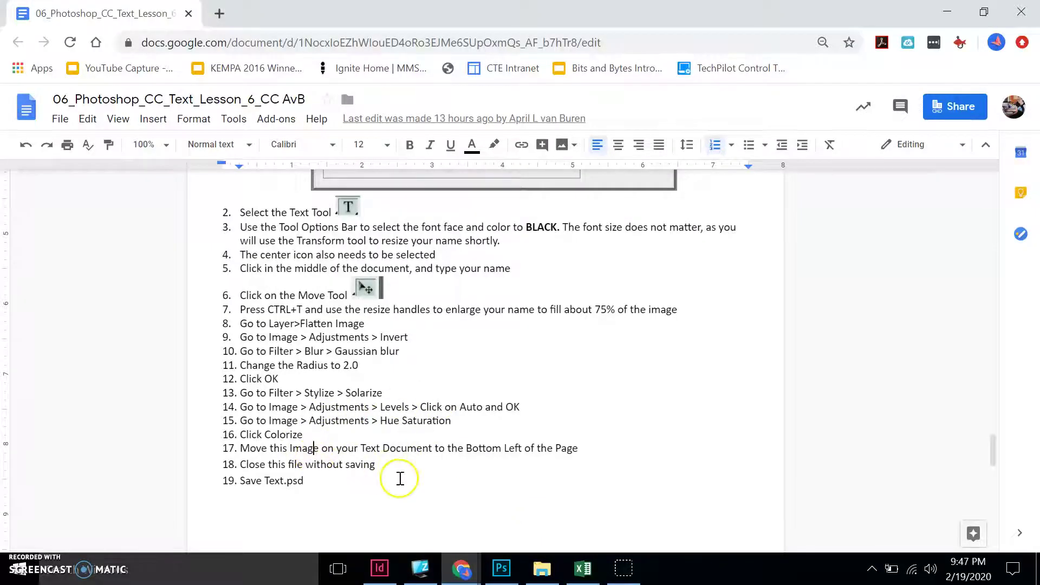
{"action": "left_click", "coordinate": [501, 569]}
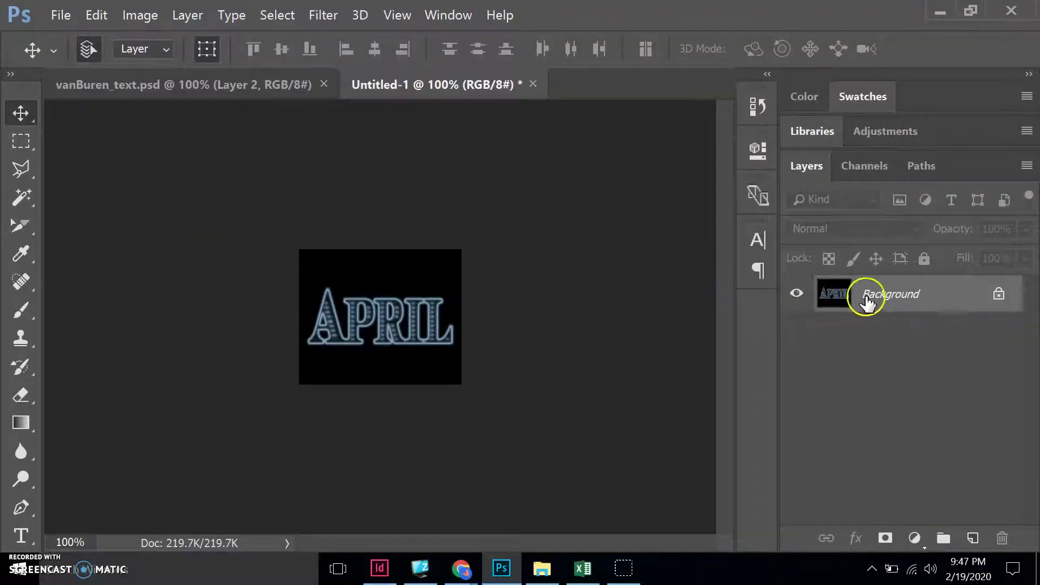
{"action": "left_click_drag", "start_coordinate": [868, 303], "coordinate": [224, 410]}
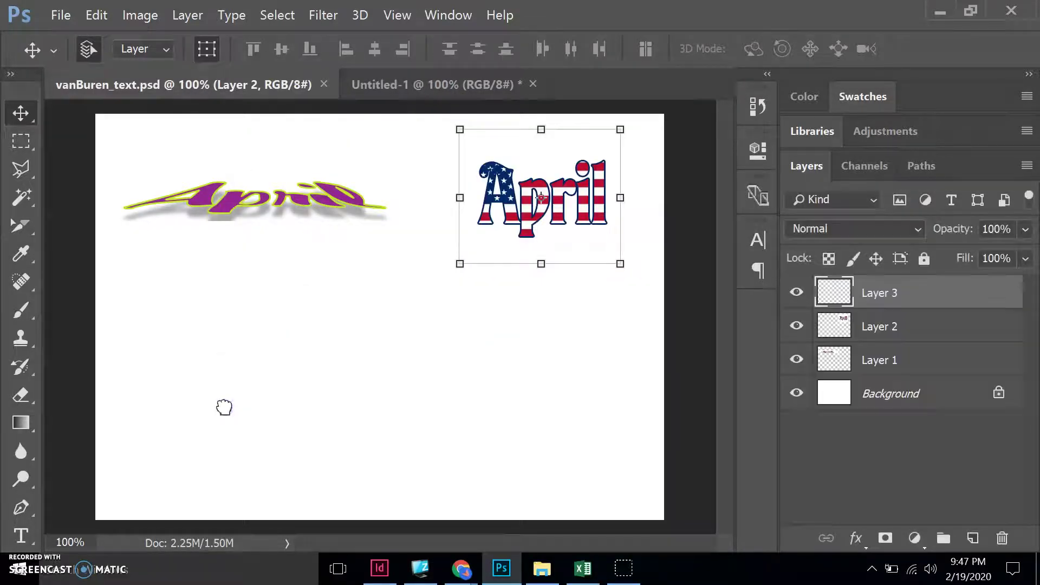
{"action": "left_click_drag", "start_coordinate": [192, 166], "coordinate": [214, 398]}
Scale the neon name image up to about 134% with Free Transform, keeping its lower-left corner in place
{"action": "key", "text": "ctrl+t"}
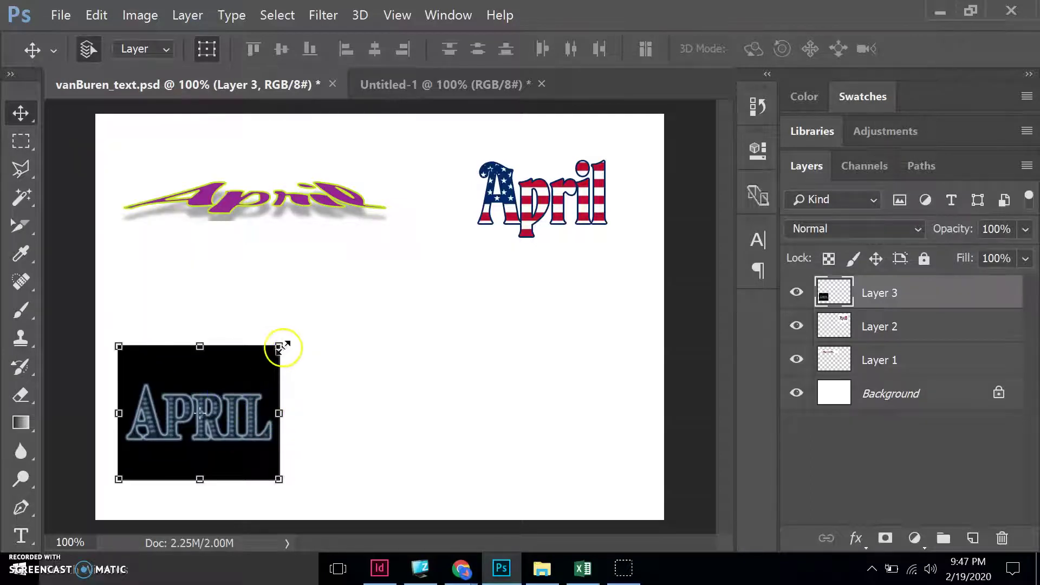
{"action": "left_click_drag", "start_coordinate": [294, 340], "coordinate": [348, 311]}
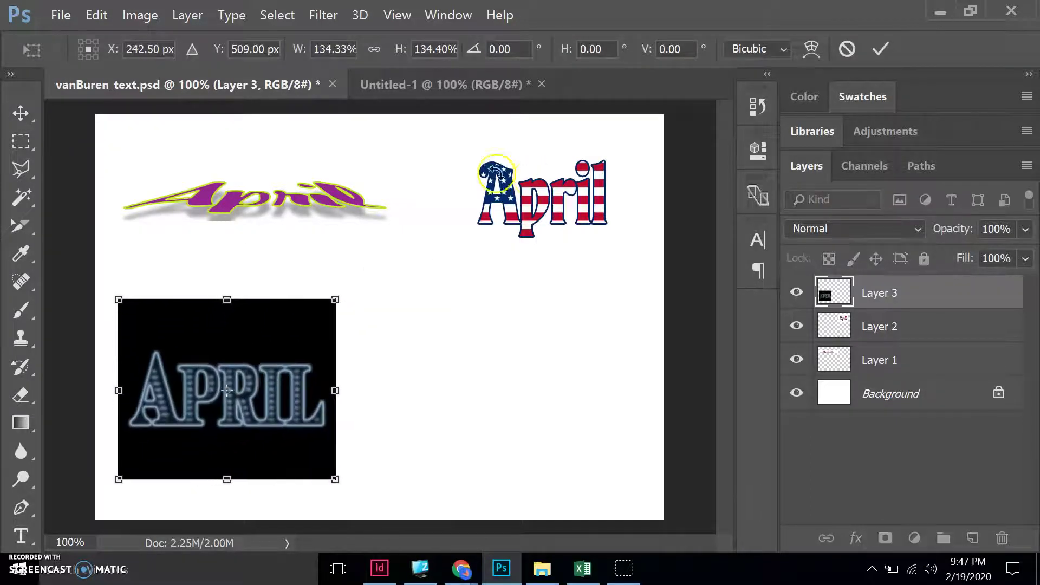
{"action": "left_click", "coordinate": [885, 48]}
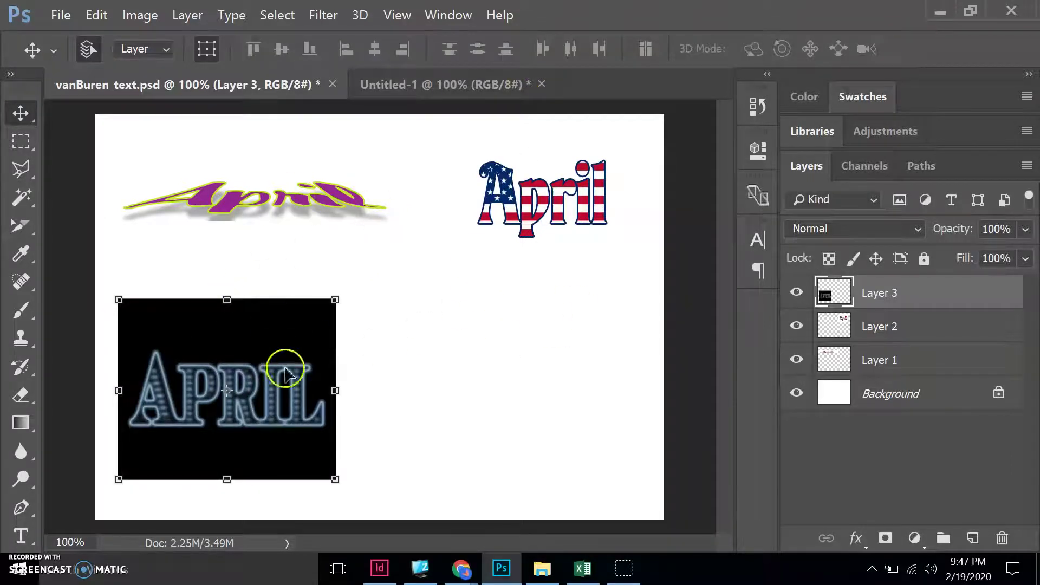
{"action": "left_click", "coordinate": [421, 82]}
{"action": "left_click", "coordinate": [542, 83]}
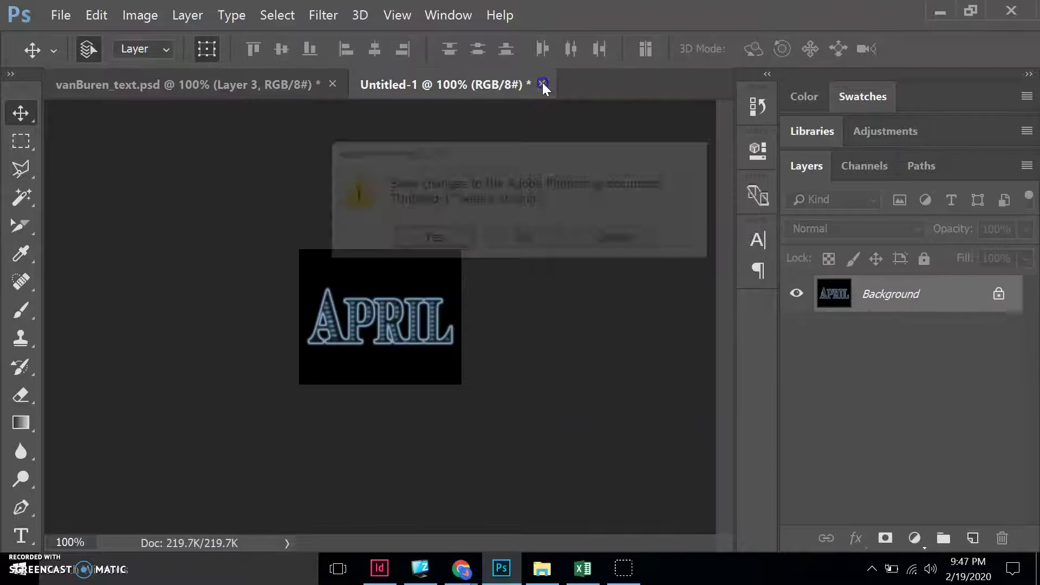
{"action": "left_click", "coordinate": [451, 237]}
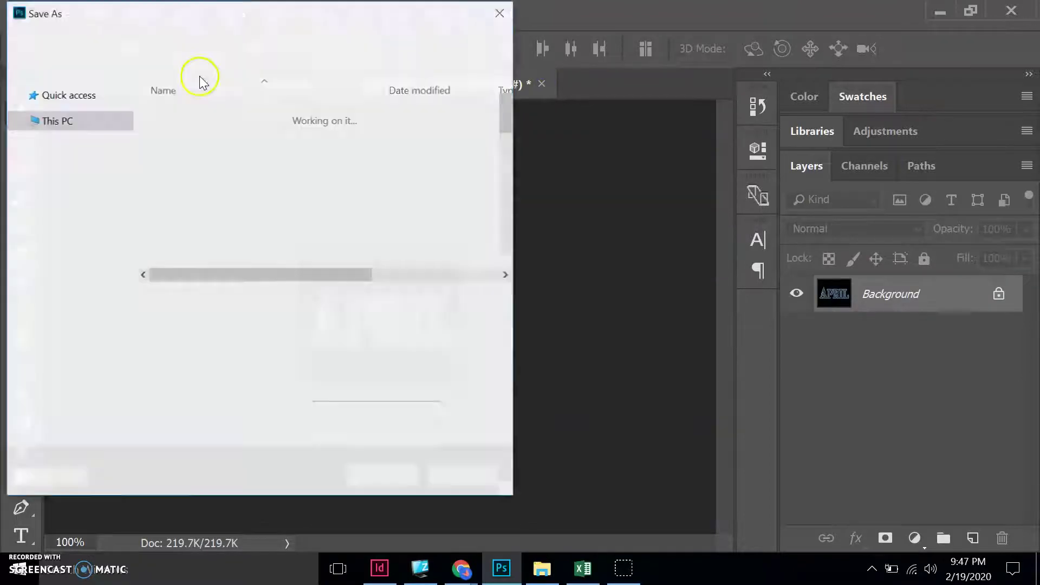
{"action": "left_click", "coordinate": [454, 479]}
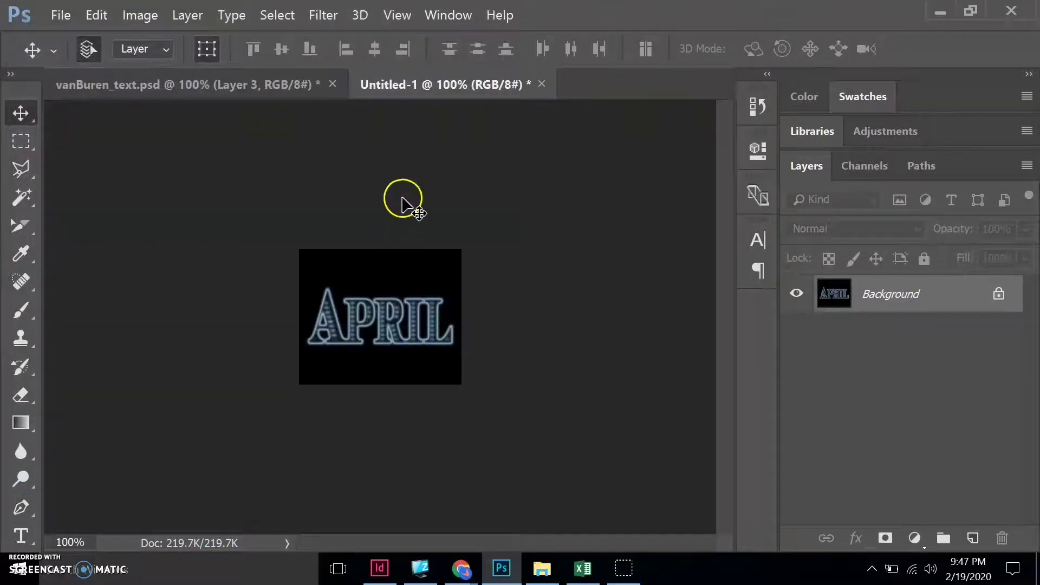
Save the text document containing the three name designs
{"action": "left_click", "coordinate": [281, 89]}
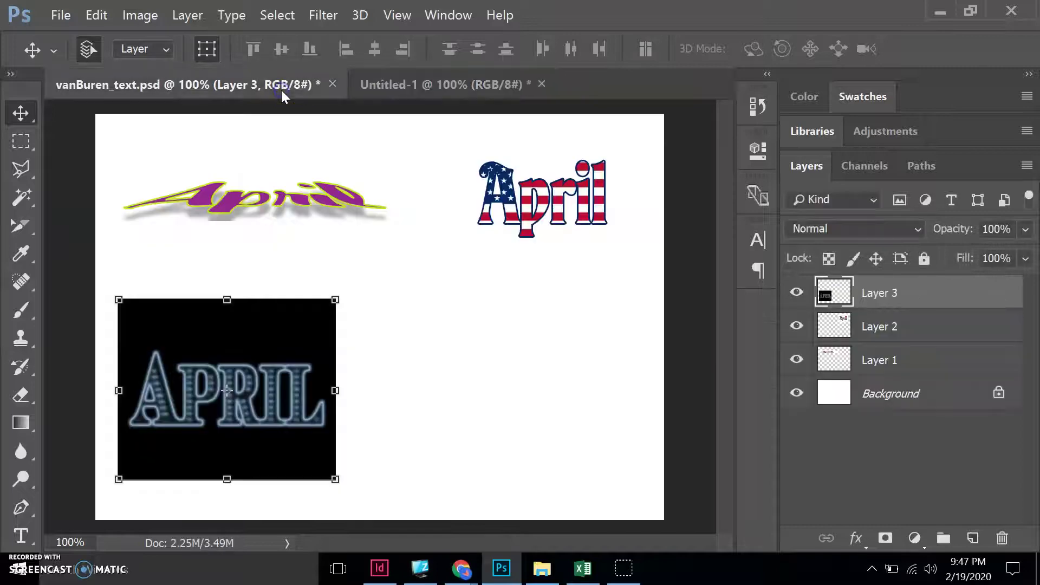
{"action": "left_click", "coordinate": [61, 15]}
{"action": "left_click", "coordinate": [64, 171]}
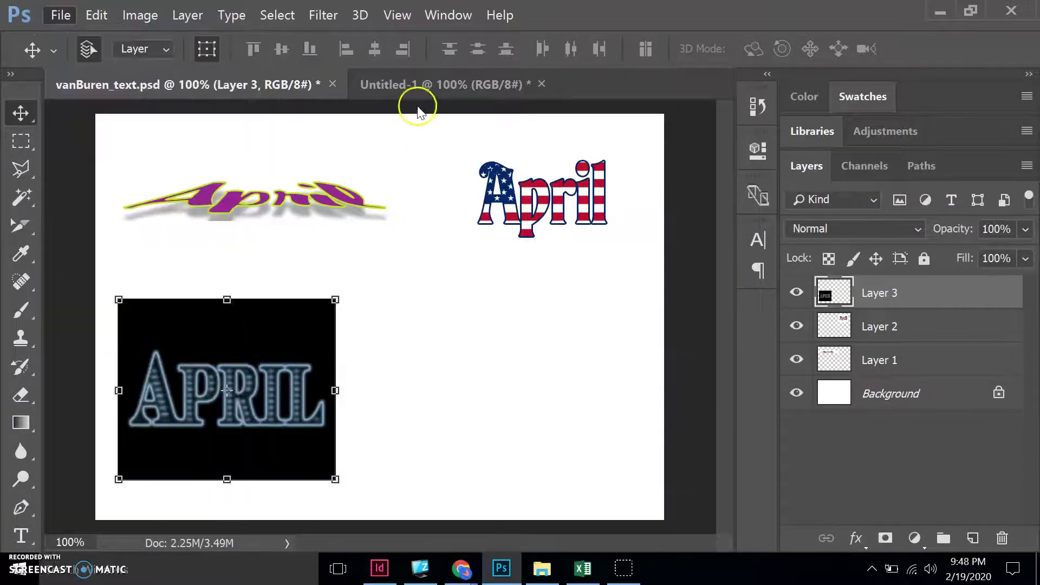
Close the Untitled-1 neon image without saving its changes
{"action": "left_click", "coordinate": [414, 85]}
{"action": "left_click", "coordinate": [607, 86]}
{"action": "left_click", "coordinate": [551, 237]}
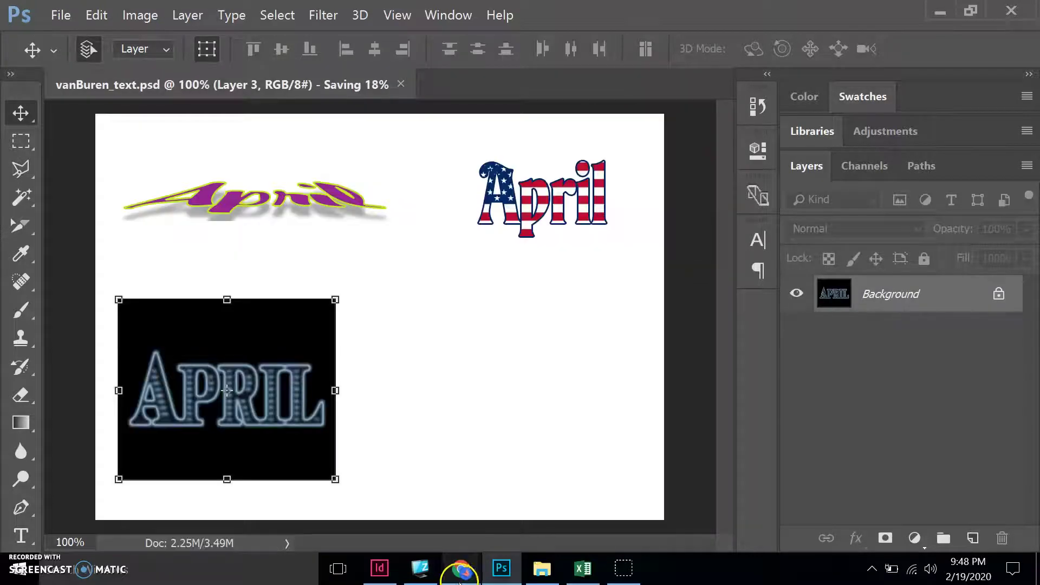
Check the Create Your Own setup in Chrome, and create a 300 x 250 pixel transparent RGB document at 150 pixels/inch in Photoshop
{"action": "mouse_move", "coordinate": [459, 574]}
{"action": "left_click", "coordinate": [500, 522]}
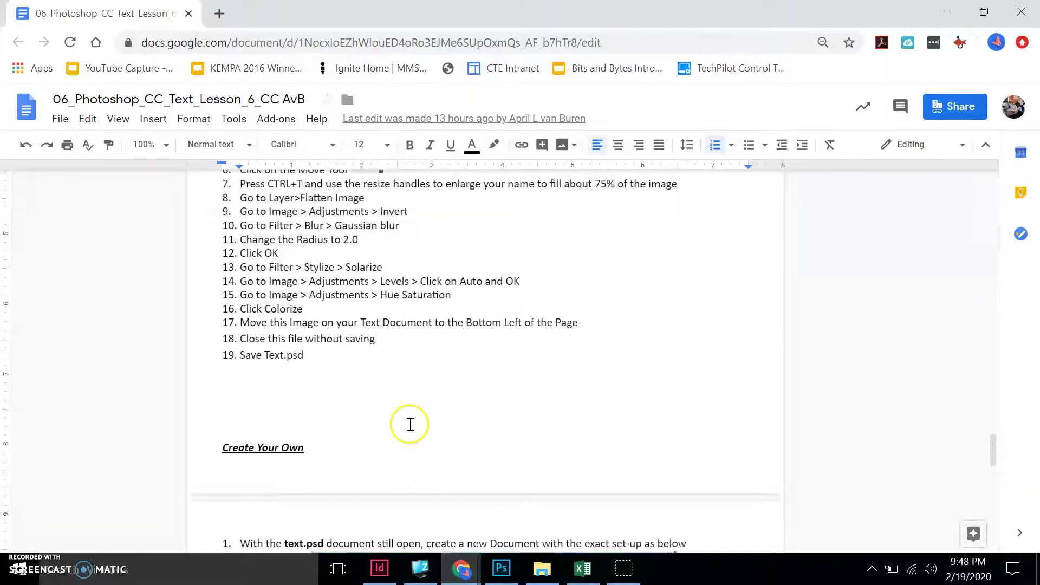
{"action": "scroll", "coordinate": [410, 424], "scroll_direction": "down", "scroll_amount": 6}
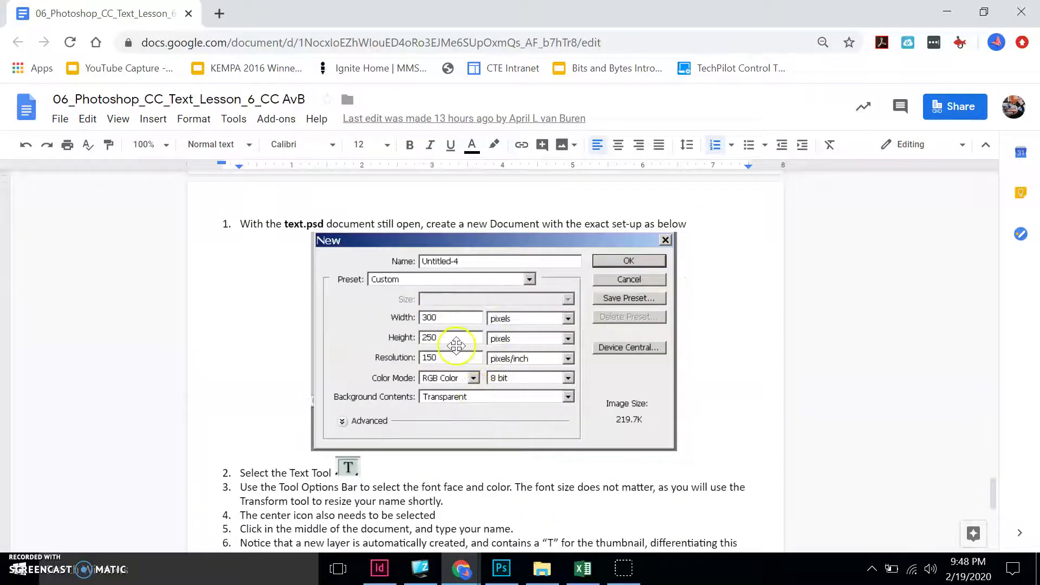
{"action": "left_click", "coordinate": [501, 568]}
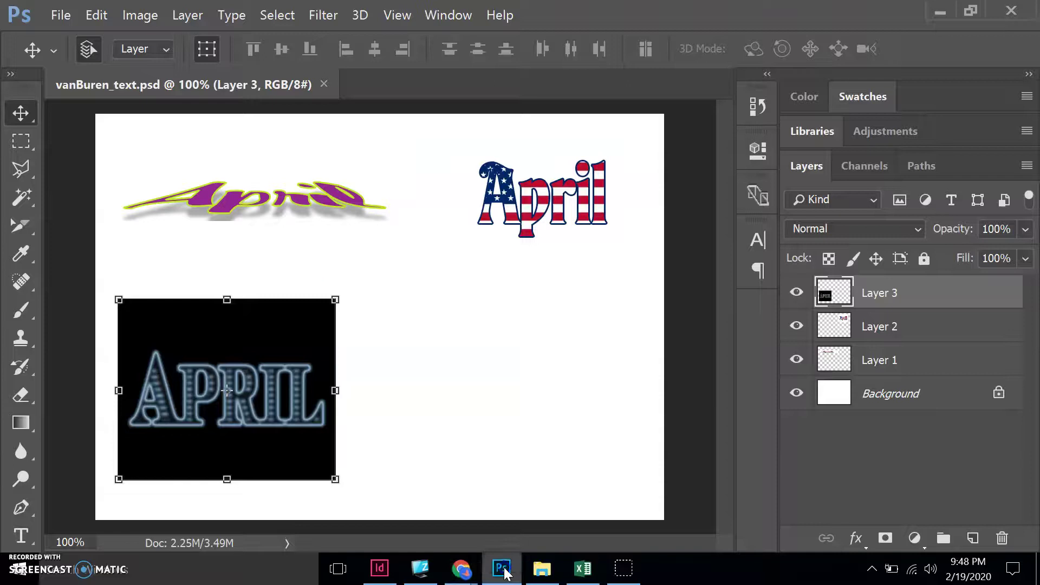
{"action": "left_click", "coordinate": [60, 15]}
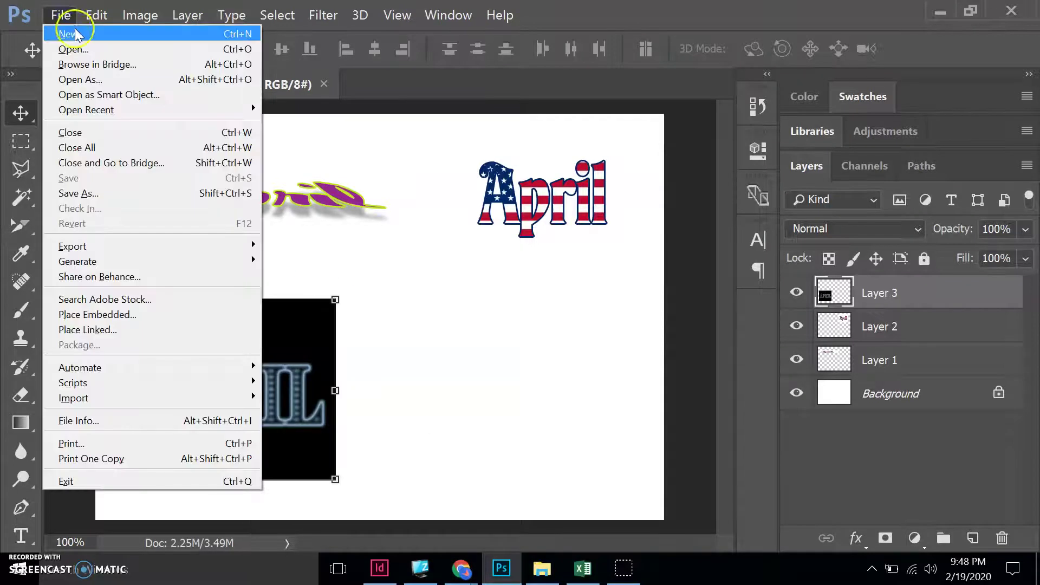
{"action": "left_click", "coordinate": [269, 152]}
{"action": "key", "text": "ctrl+n"}
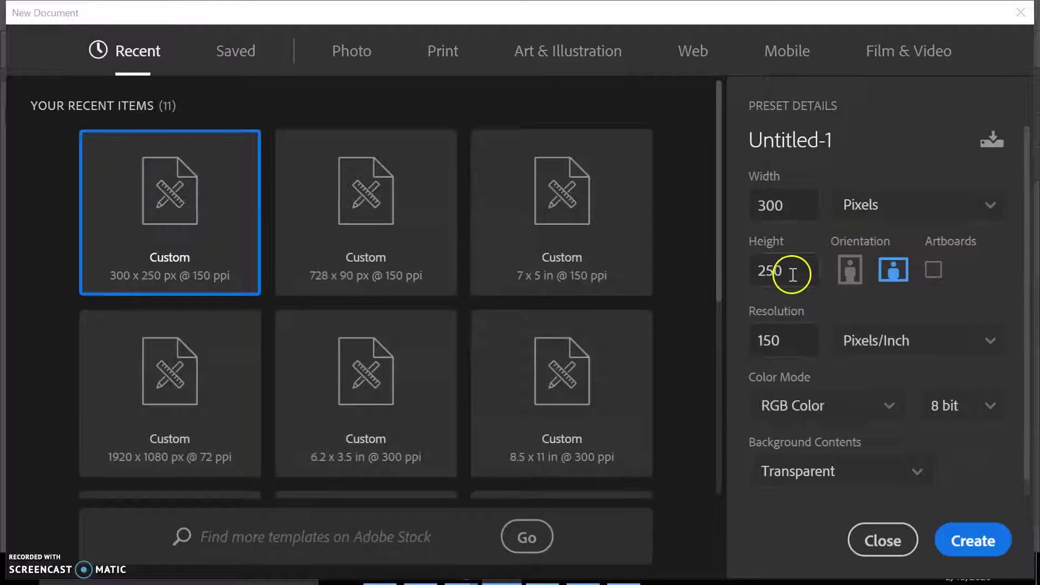
{"action": "left_click", "coordinate": [982, 544]}
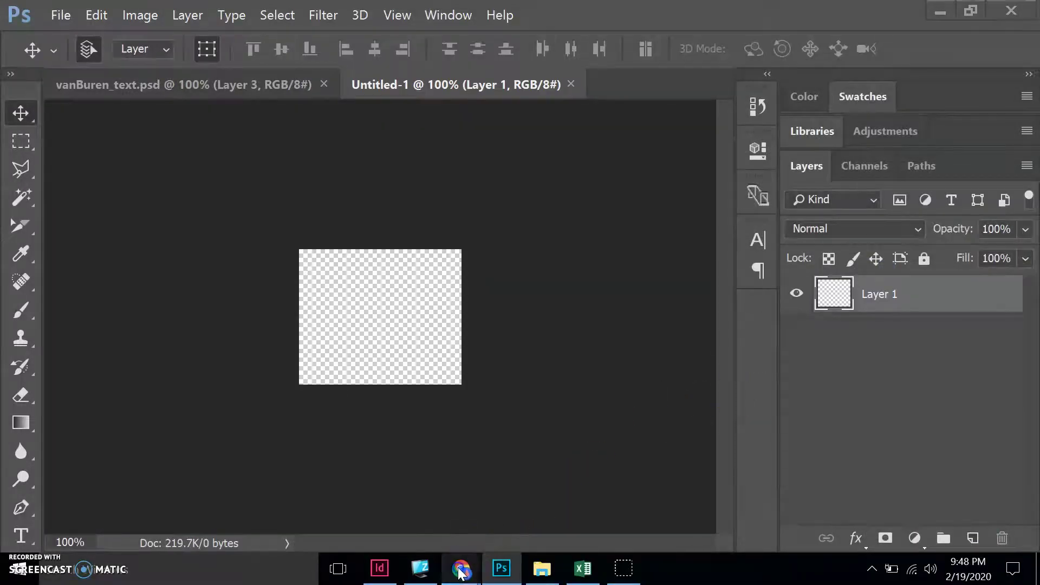
Read the text instructions in the lesson document in Chrome, and set the Type tool's color to green #179a20 in Photoshop
{"action": "mouse_move", "coordinate": [469, 563]}
{"action": "left_click", "coordinate": [524, 515]}
{"action": "scroll", "coordinate": [392, 523], "scroll_direction": "down", "scroll_amount": 2}
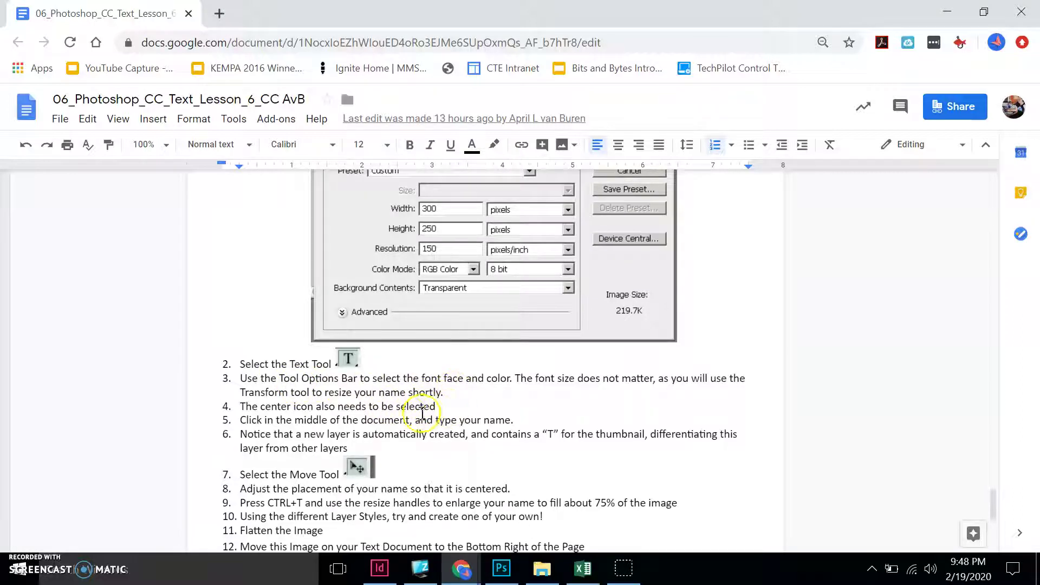
{"action": "left_click", "coordinate": [501, 568]}
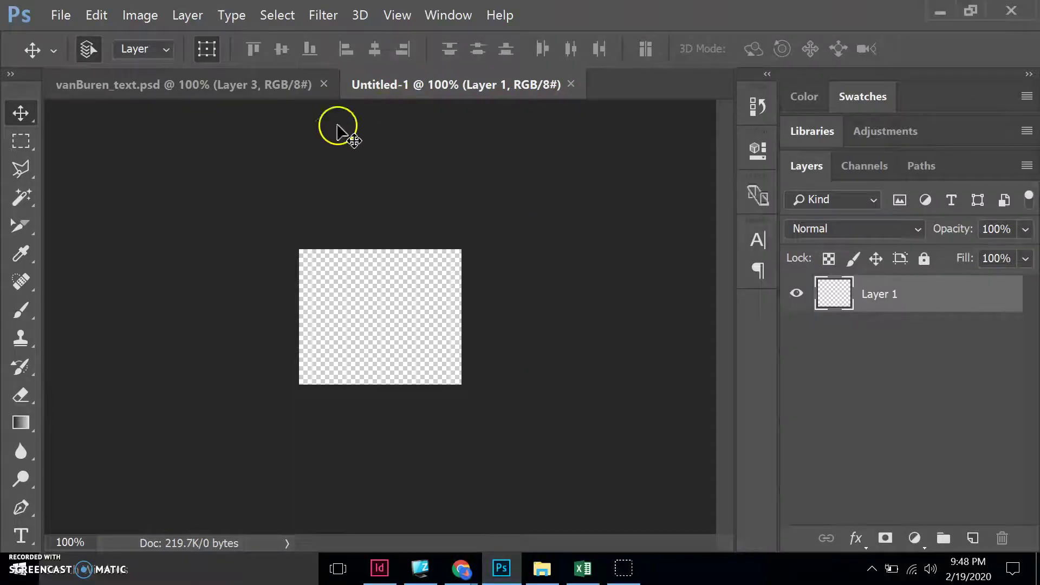
{"action": "left_click", "coordinate": [20, 535]}
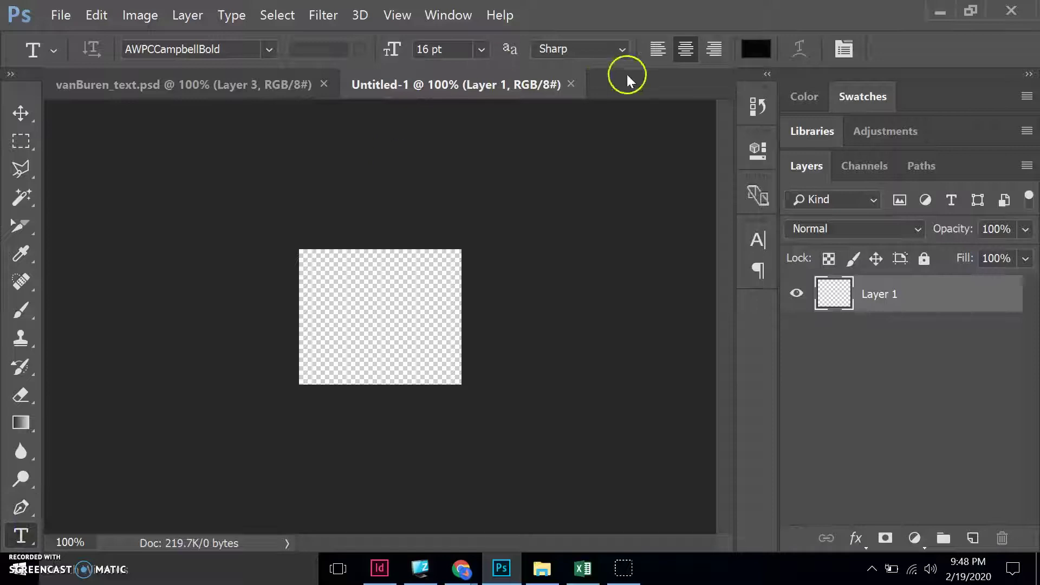
{"action": "left_click", "coordinate": [745, 48]}
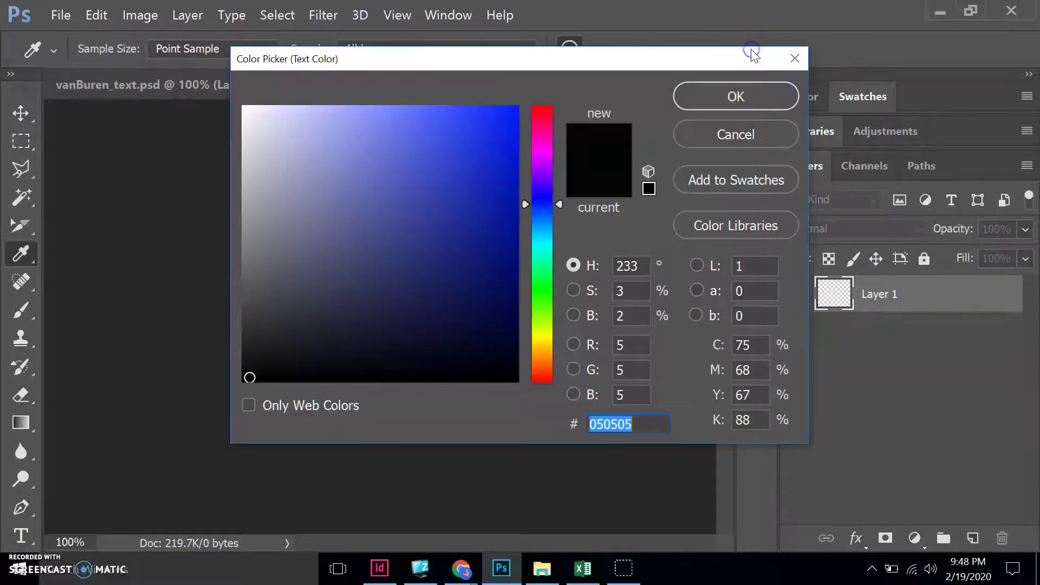
{"action": "left_click", "coordinate": [542, 288]}
{"action": "left_click", "coordinate": [499, 253]}
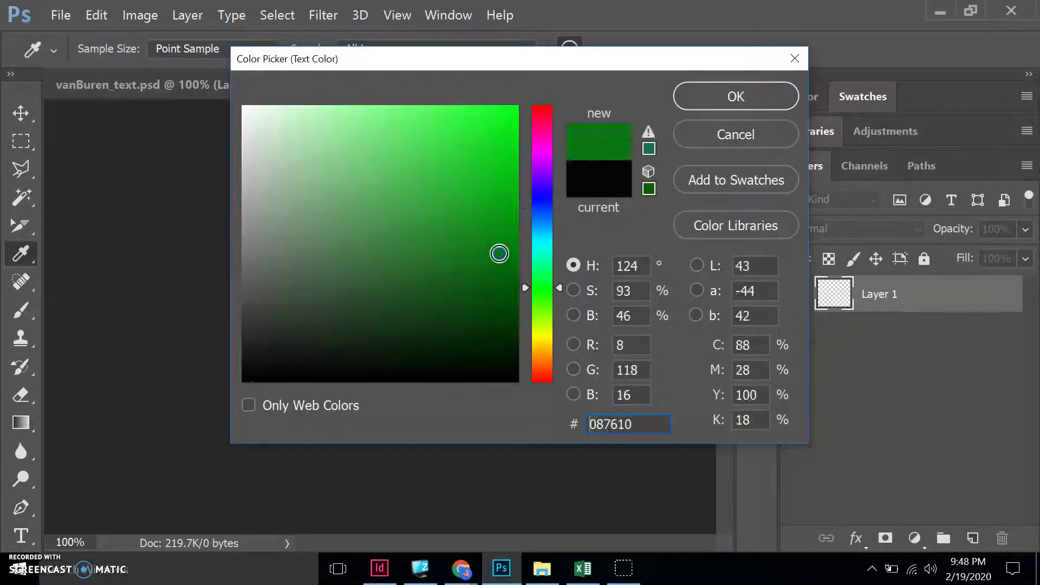
{"action": "left_click_drag", "start_coordinate": [478, 241], "coordinate": [477, 209]}
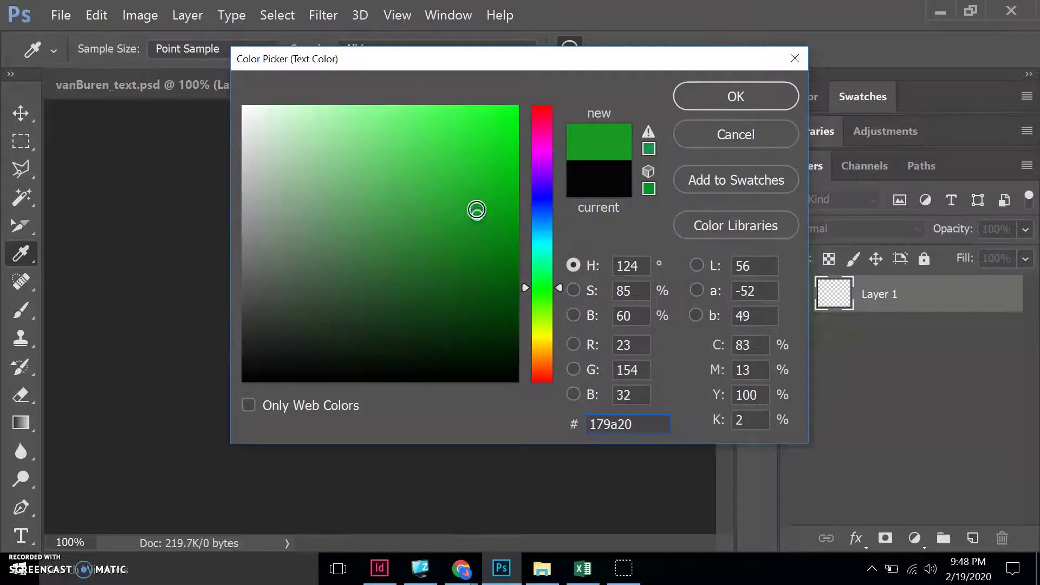
{"action": "left_click", "coordinate": [733, 95]}
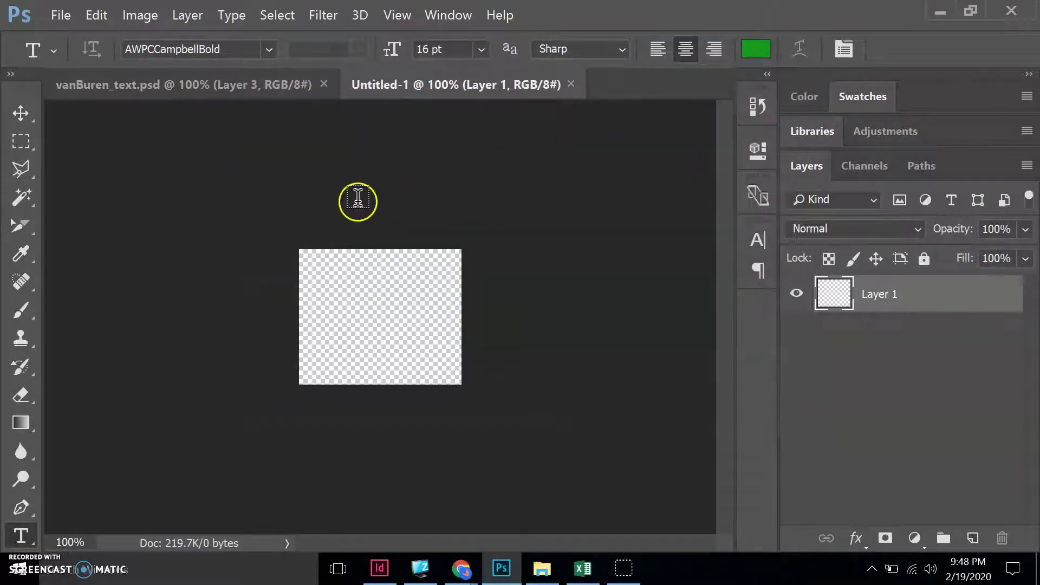
Set the font to Old English Text MT and enter the first name in the middle of the blank document
{"action": "left_click", "coordinate": [263, 50]}
{"action": "scroll", "coordinate": [244, 233], "scroll_direction": "down", "scroll_amount": 14}
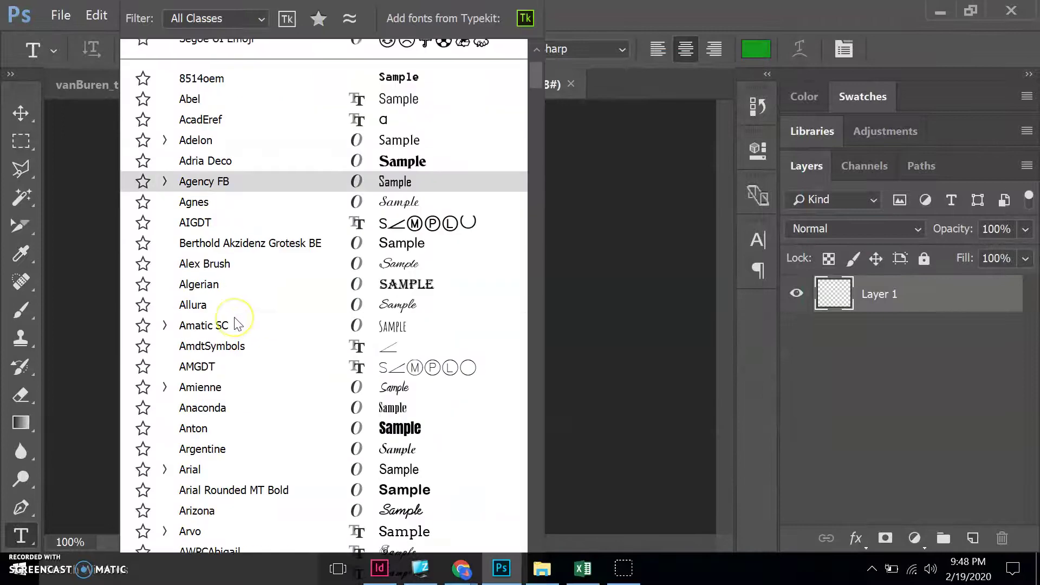
{"action": "scroll", "coordinate": [234, 324], "scroll_direction": "down", "scroll_amount": 20}
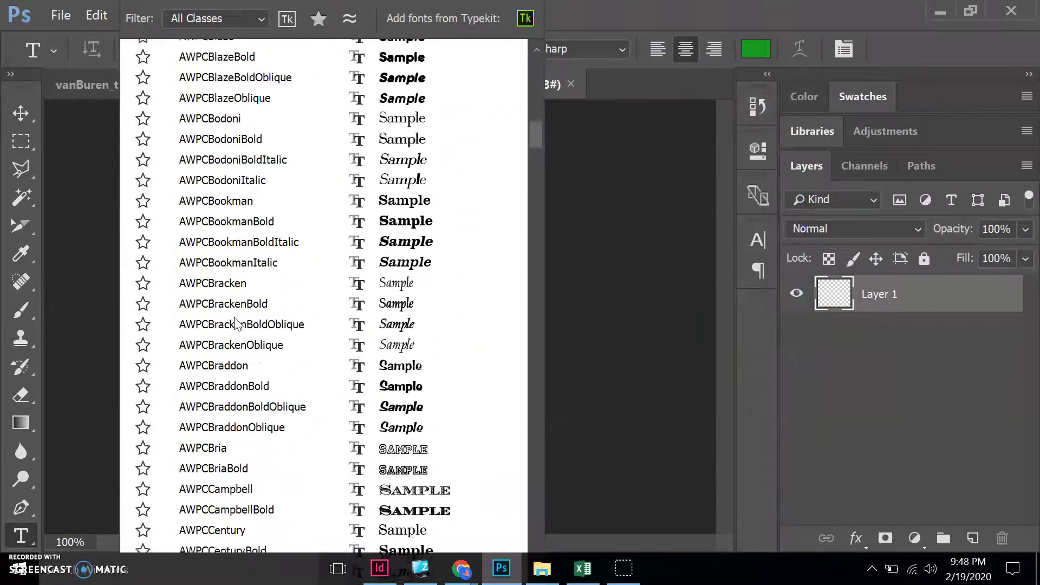
{"action": "scroll", "coordinate": [235, 323], "scroll_direction": "down", "scroll_amount": 20}
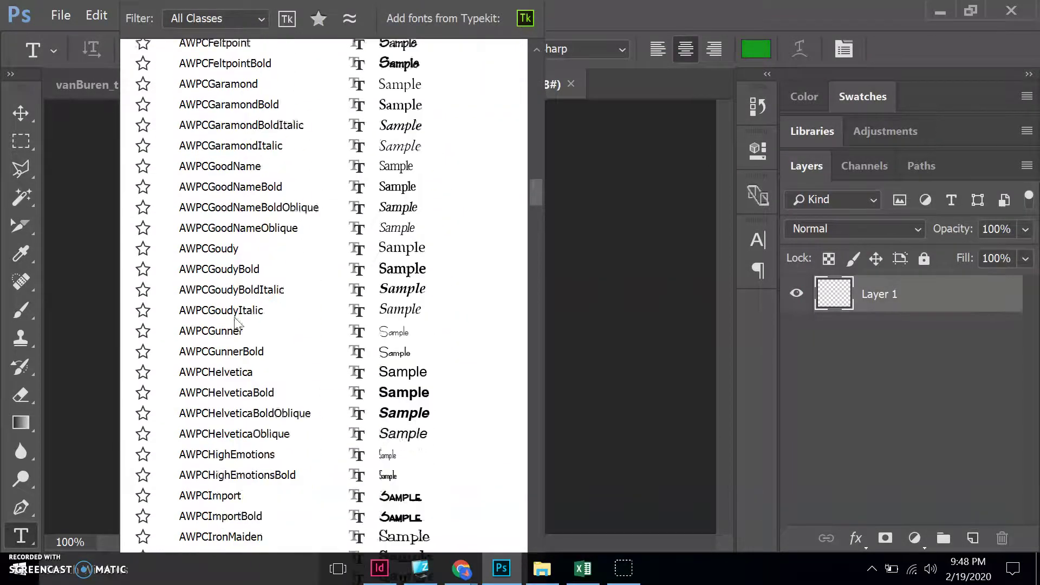
{"action": "scroll", "coordinate": [234, 324], "scroll_direction": "down", "scroll_amount": 20}
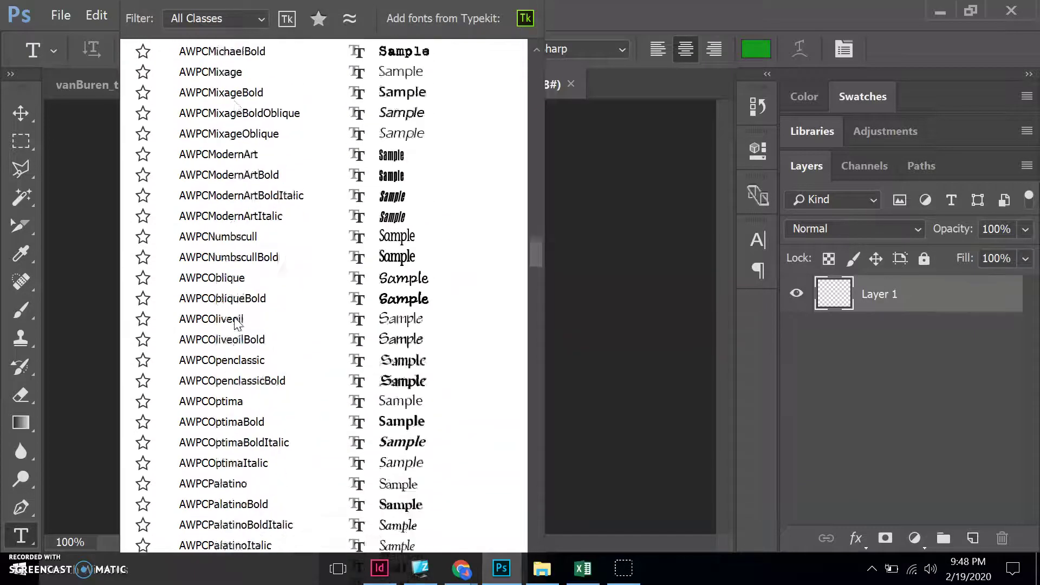
{"action": "scroll", "coordinate": [235, 324], "scroll_direction": "down", "scroll_amount": 20}
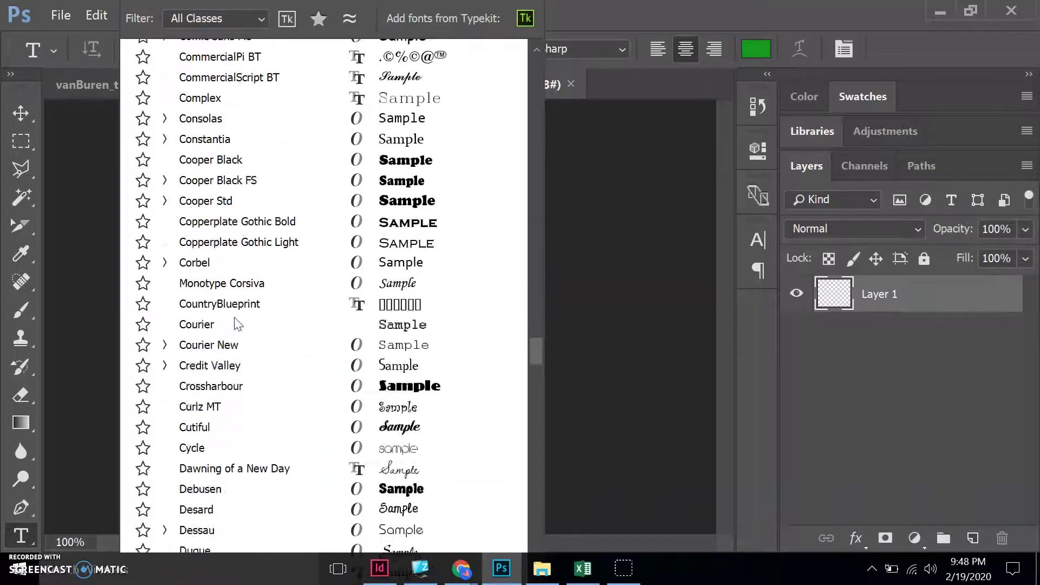
{"action": "scroll", "coordinate": [234, 324], "scroll_direction": "down", "scroll_amount": 20}
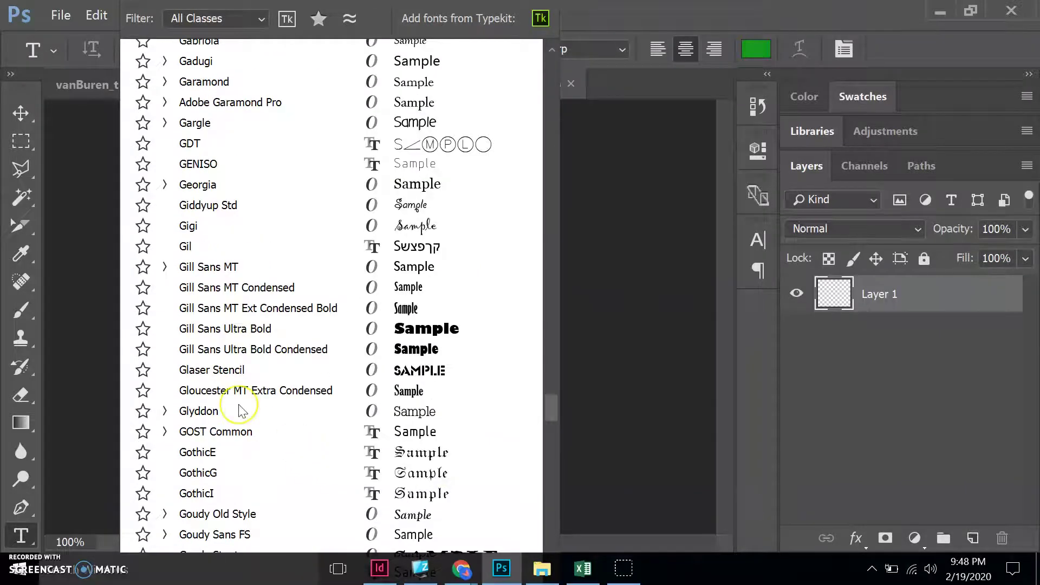
{"action": "scroll", "coordinate": [240, 411], "scroll_direction": "down", "scroll_amount": 3}
{"action": "left_click_drag", "start_coordinate": [545, 417], "coordinate": [543, 494]}
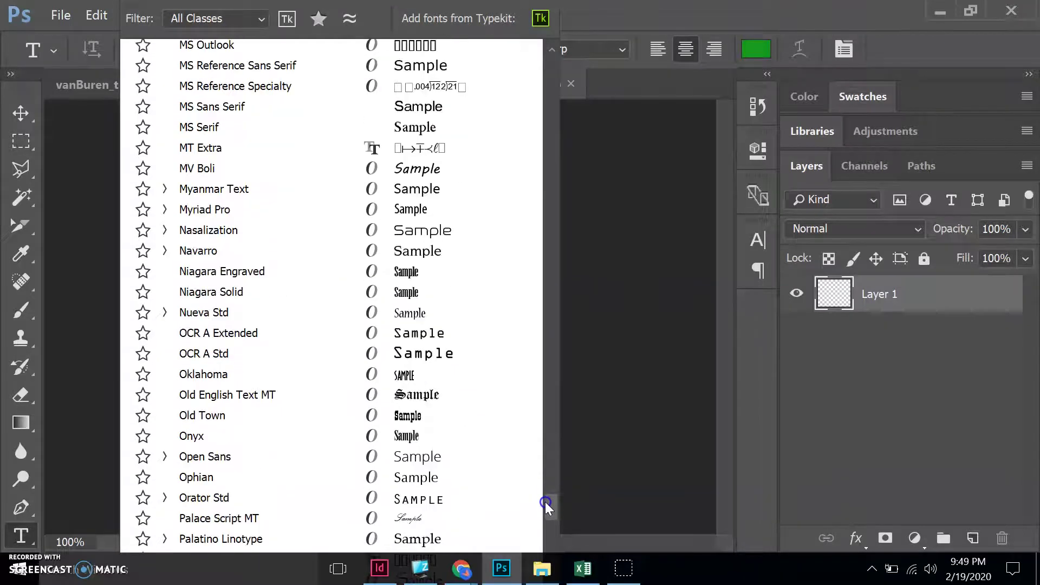
{"action": "left_click", "coordinate": [241, 395]}
{"action": "left_click", "coordinate": [368, 321]}
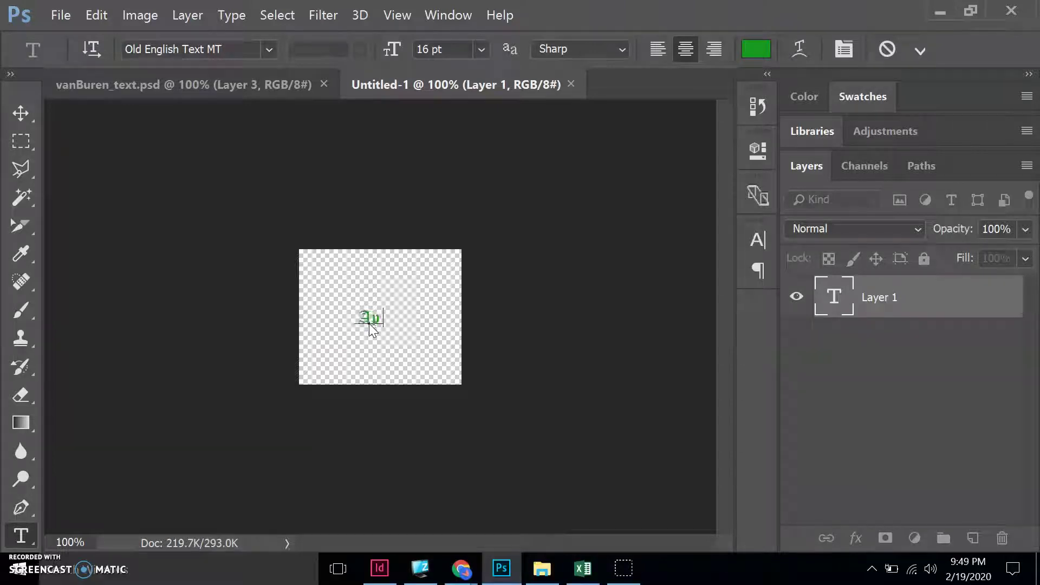
Check the Move and resize instructions in Chrome, and enlarge the centered name in Photoshop to about 357% width and 490% height
{"action": "mouse_move", "coordinate": [461, 568]}
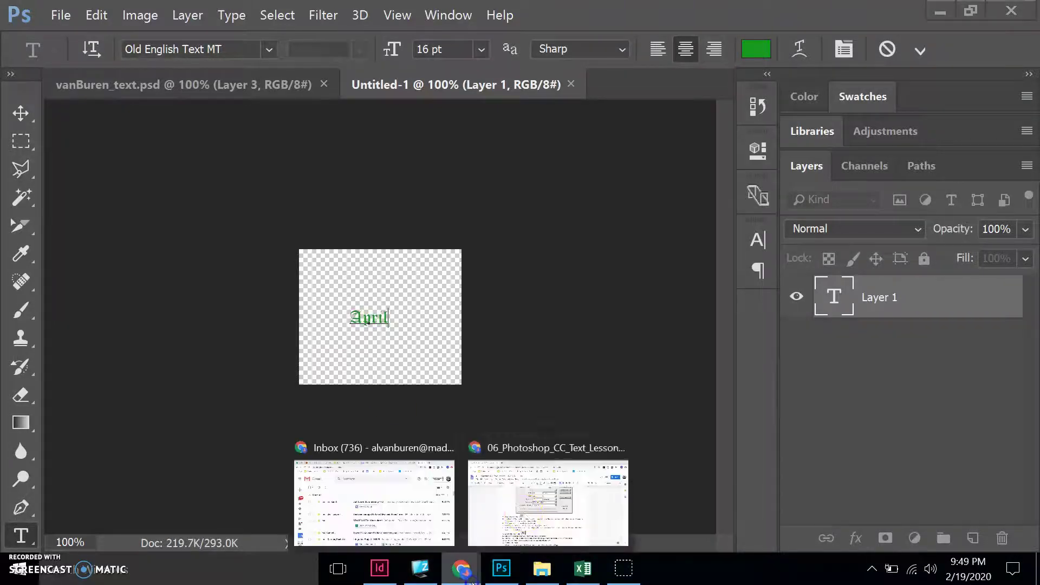
{"action": "left_click", "coordinate": [528, 514]}
{"action": "scroll", "coordinate": [401, 471], "scroll_direction": "down", "scroll_amount": 1}
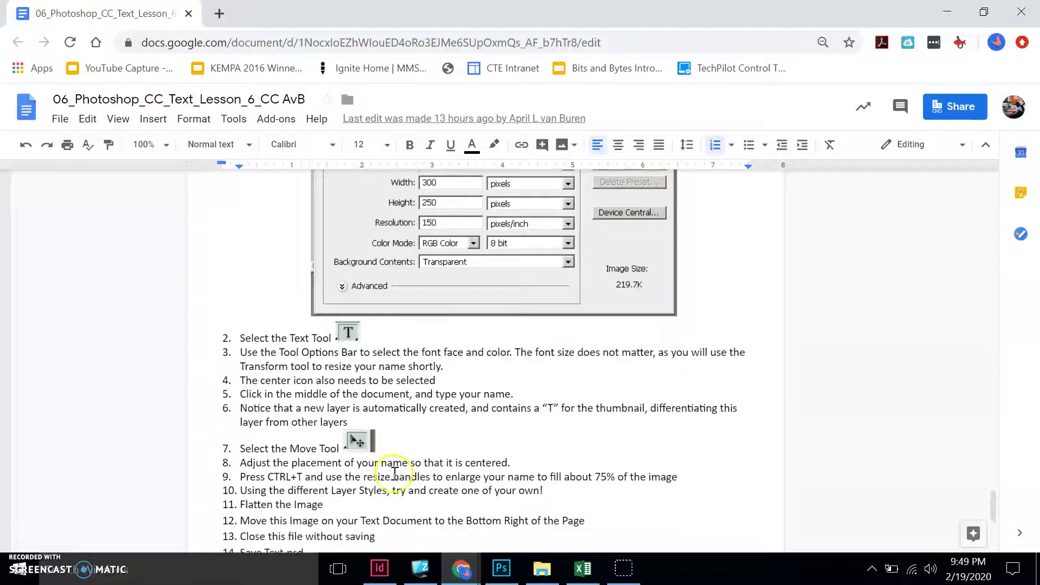
{"action": "scroll", "coordinate": [397, 449], "scroll_direction": "down", "scroll_amount": 1}
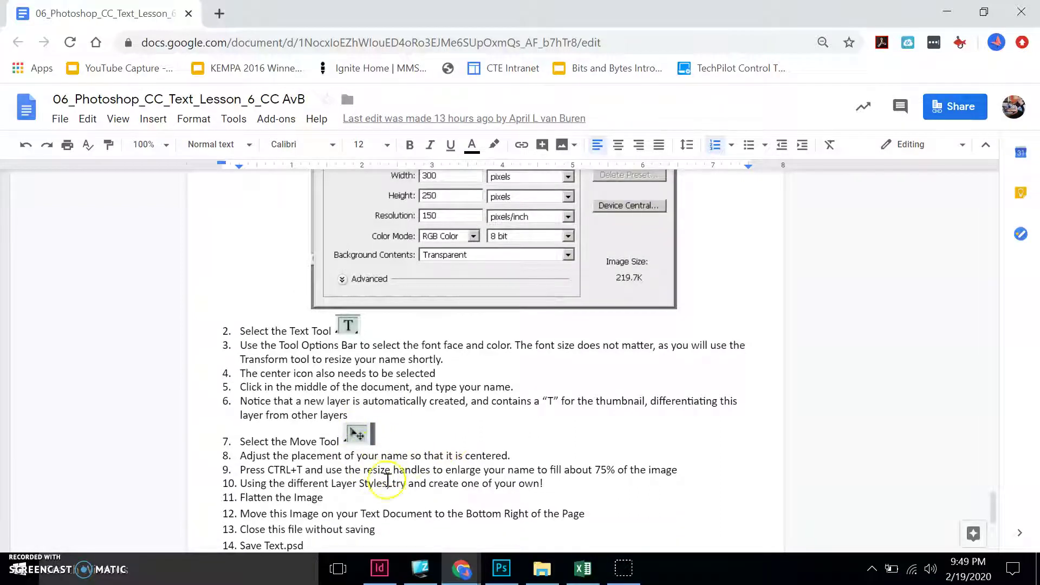
{"action": "left_click", "coordinate": [501, 568]}
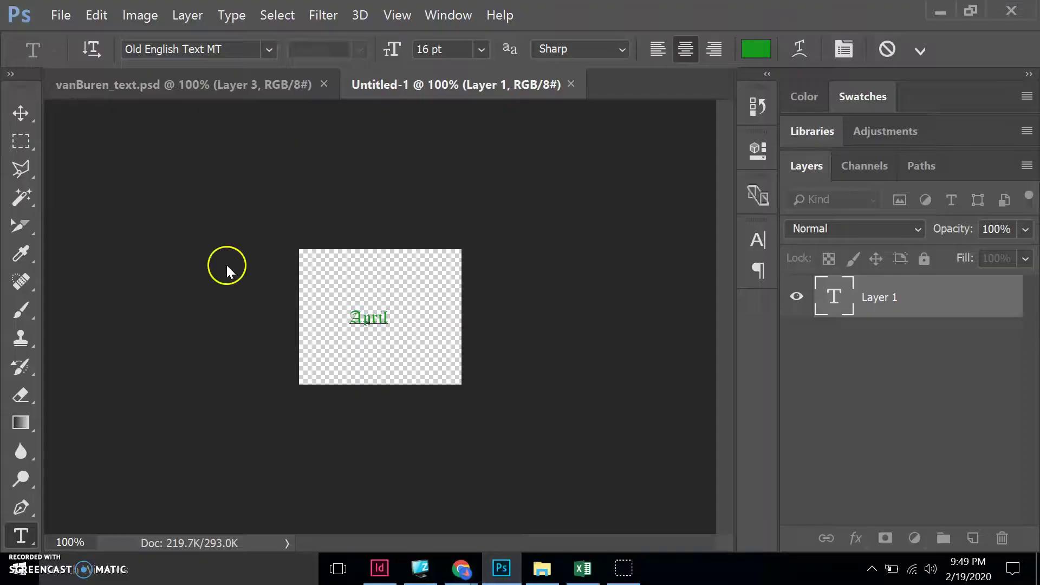
{"action": "left_click", "coordinate": [21, 112]}
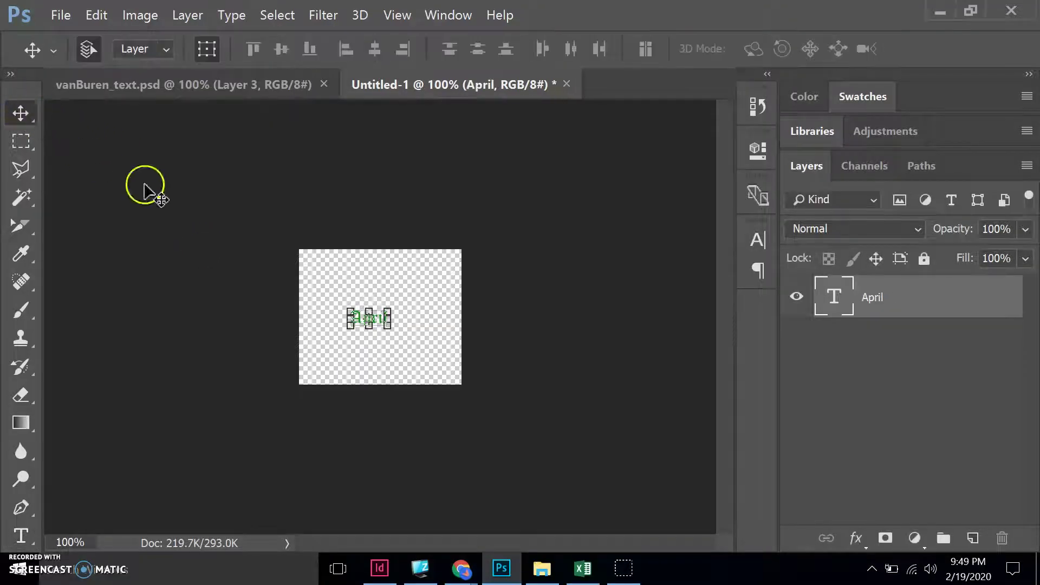
{"action": "left_click", "coordinate": [373, 320]}
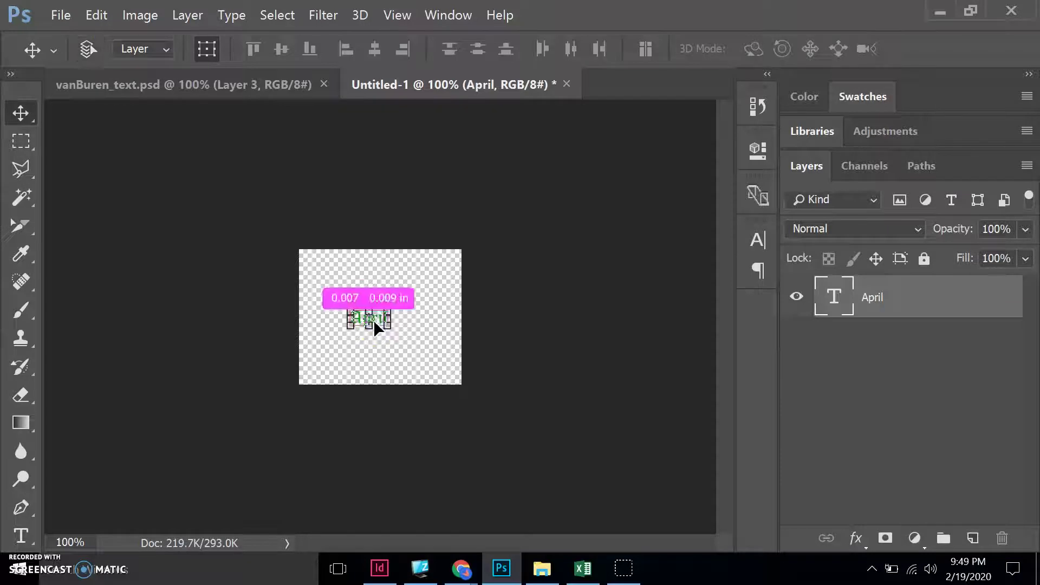
{"action": "left_click_drag", "start_coordinate": [388, 329], "coordinate": [436, 364]}
{"action": "left_click_drag", "start_coordinate": [351, 303], "coordinate": [366, 276]}
{"action": "left_click_drag", "start_coordinate": [379, 353], "coordinate": [376, 367]}
{"action": "left_click_drag", "start_coordinate": [443, 323], "coordinate": [452, 322]}
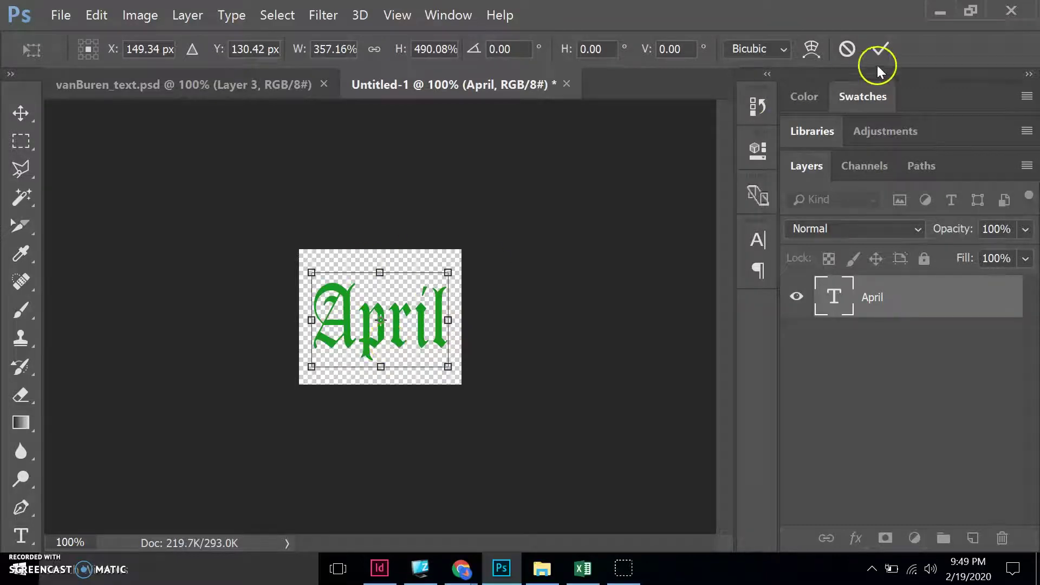
{"action": "left_click", "coordinate": [879, 49]}
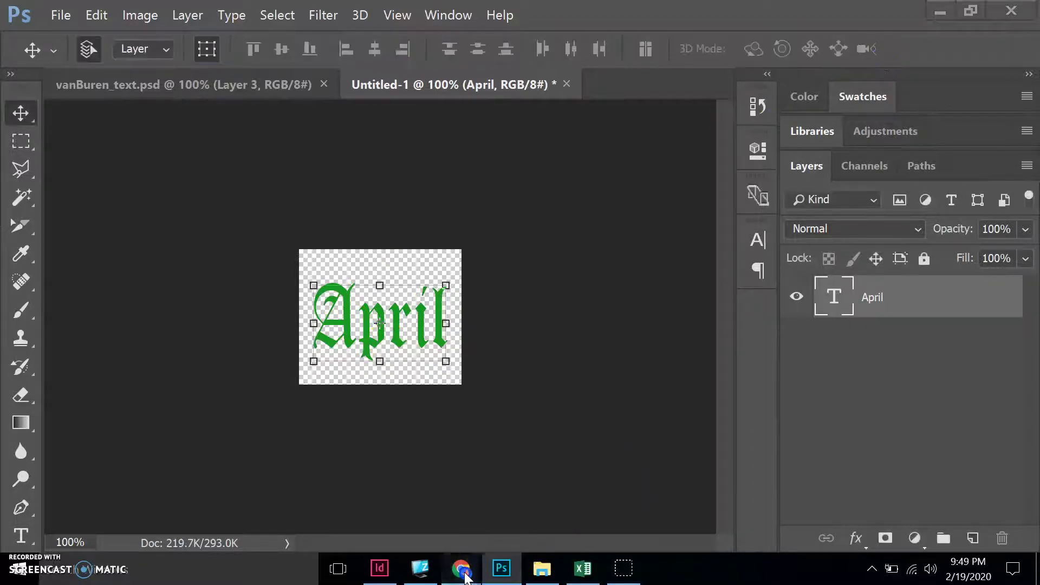
Read the layer styles instruction in the lesson document in Chrome, and set the name layer's blend mode to Darken in Photoshop
{"action": "mouse_move", "coordinate": [461, 568]}
{"action": "left_click", "coordinate": [511, 526]}
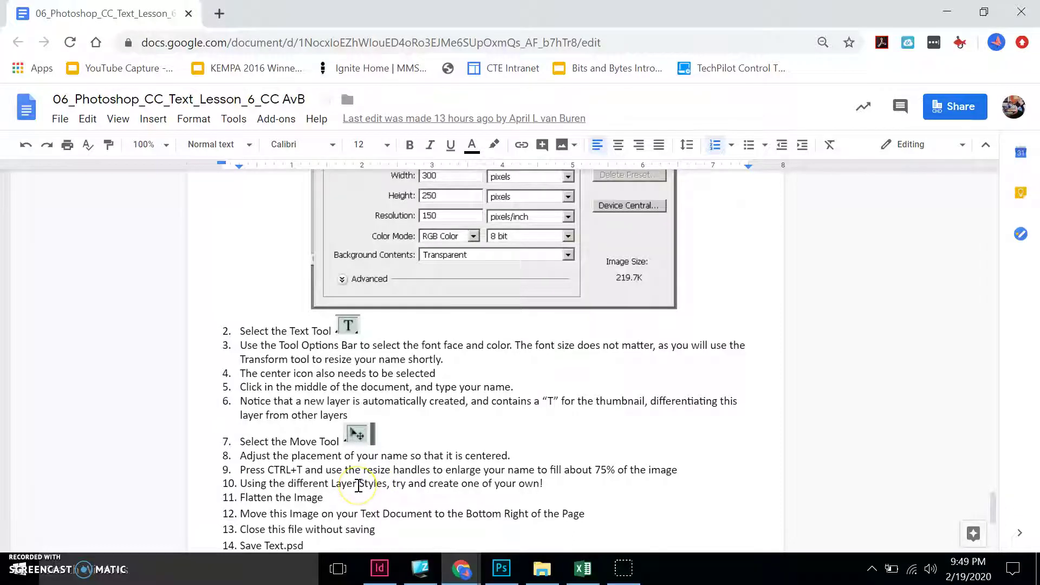
{"action": "scroll", "coordinate": [358, 485], "scroll_direction": "down", "scroll_amount": 1}
{"action": "left_click_drag", "start_coordinate": [283, 477], "coordinate": [301, 475]}
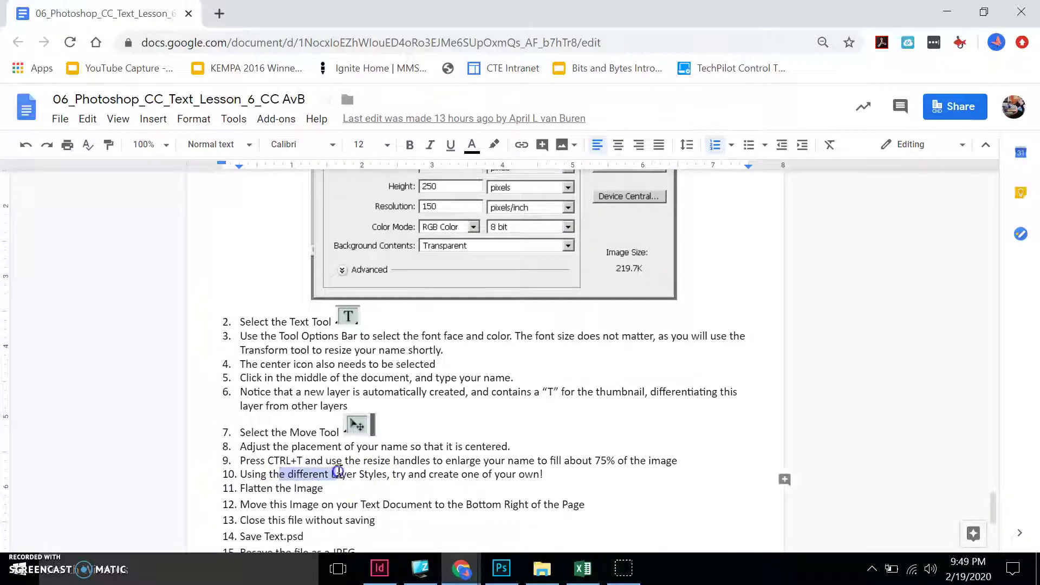
{"action": "left_click_drag", "start_coordinate": [507, 480], "coordinate": [511, 485]}
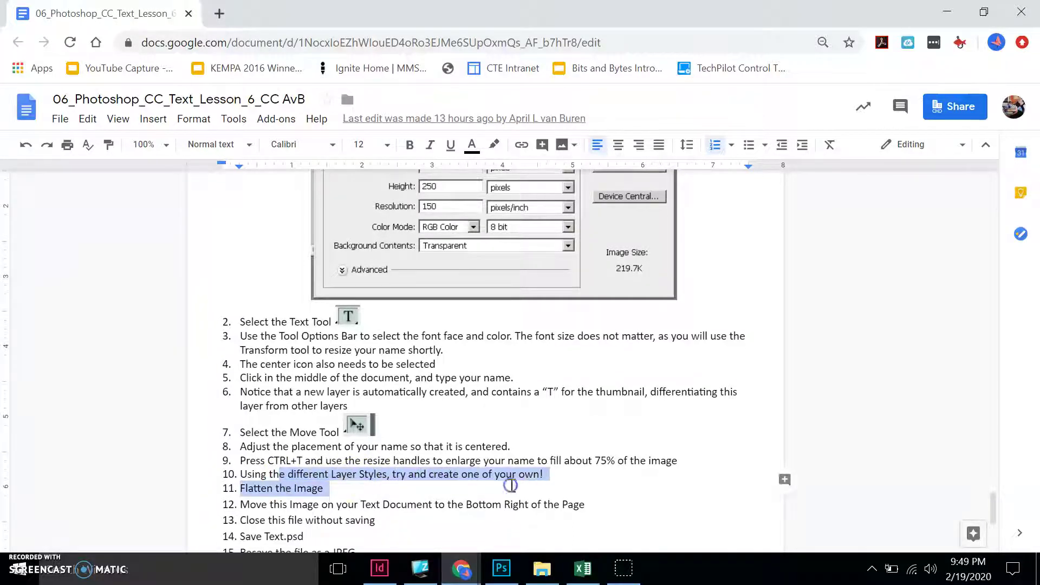
{"action": "left_click", "coordinate": [444, 477]}
{"action": "left_click", "coordinate": [501, 568]}
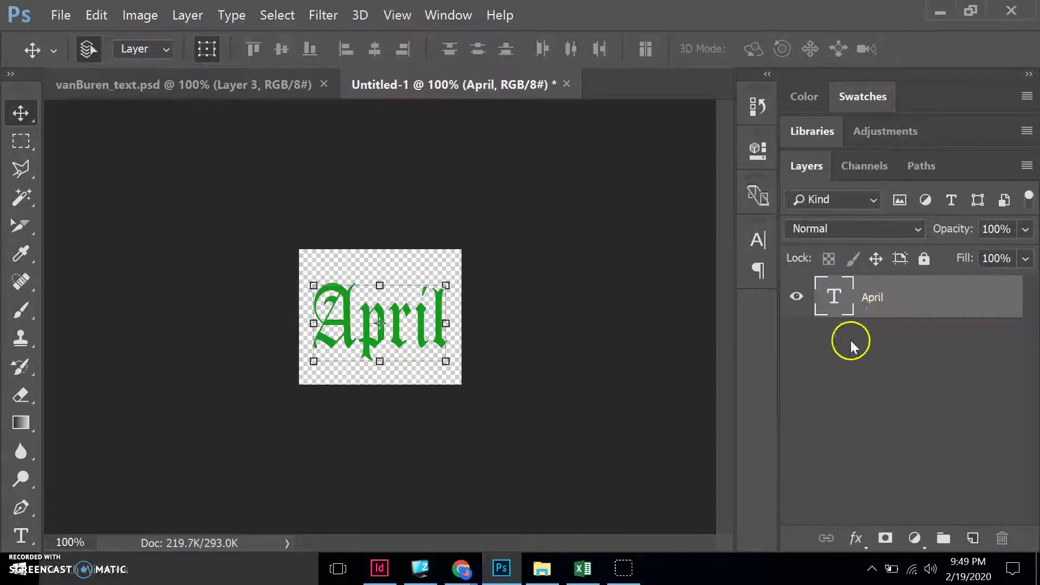
{"action": "left_click", "coordinate": [889, 227]}
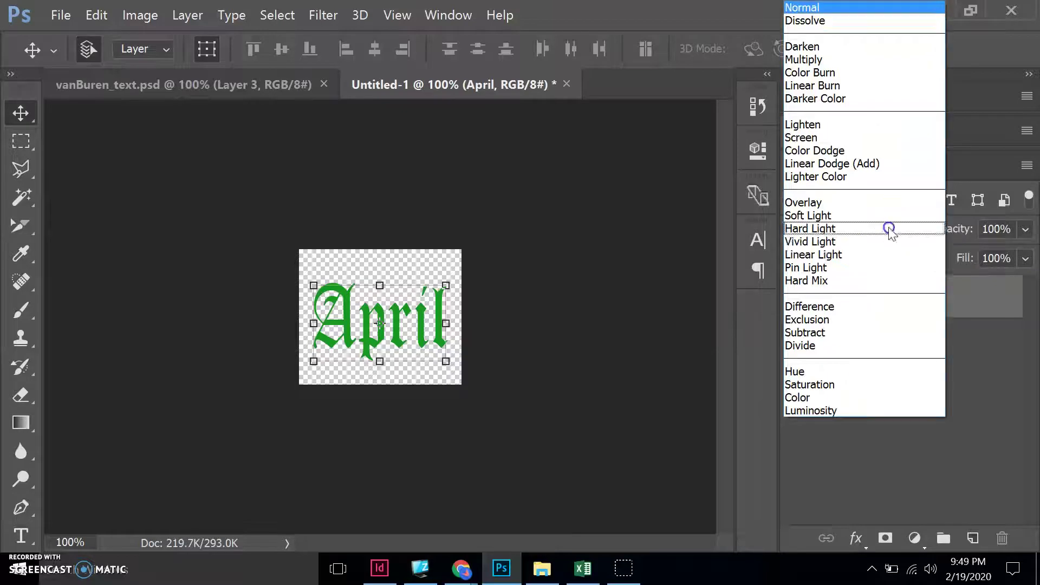
{"action": "left_click", "coordinate": [832, 253]}
{"action": "left_click", "coordinate": [842, 228]}
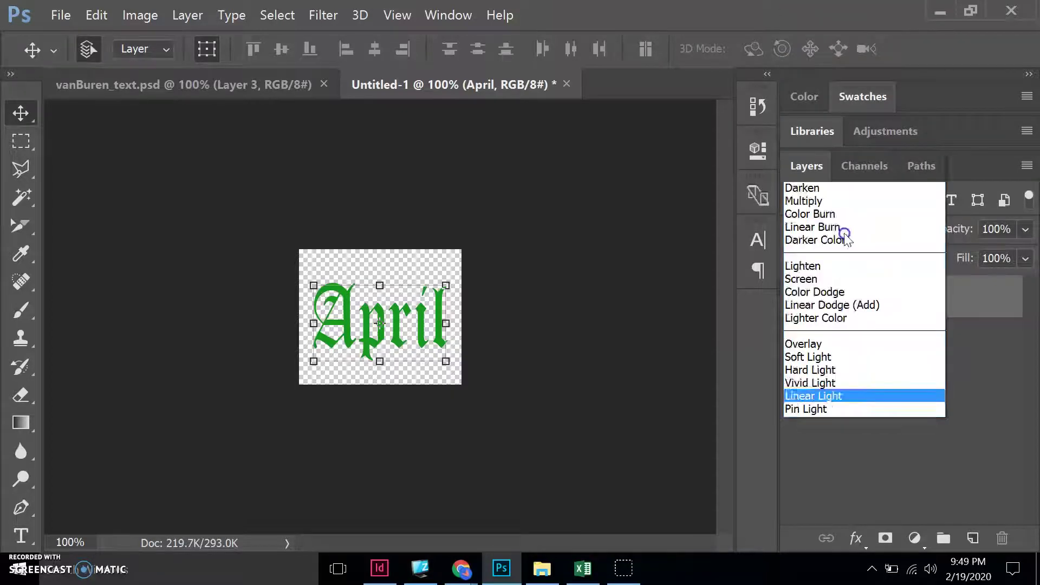
{"action": "left_click", "coordinate": [810, 47]}
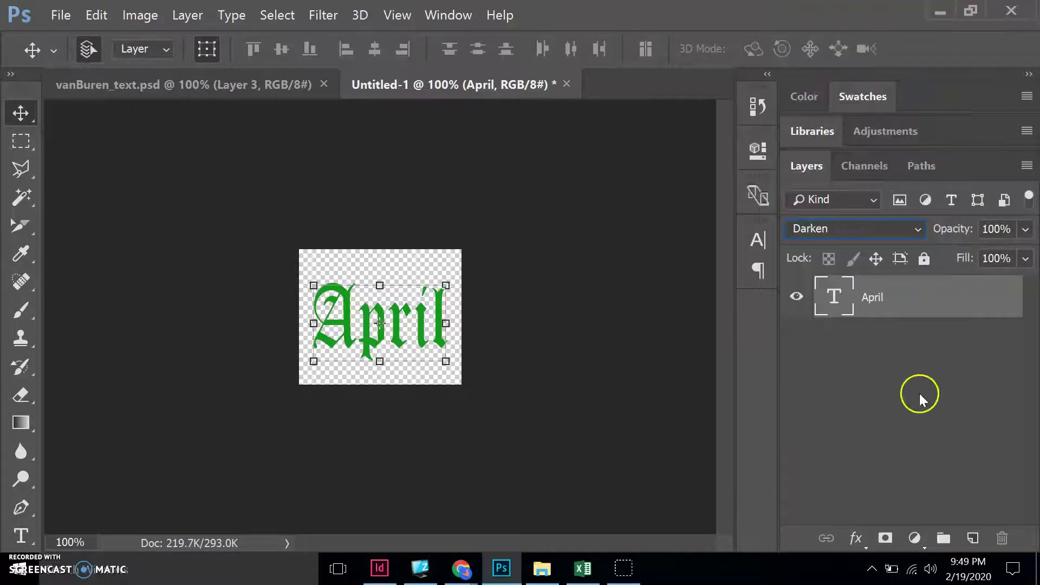
Add an Outer Glow to the name layer with 19% noise, color #c310ca and a size of 59 px
{"action": "left_click", "coordinate": [853, 541]}
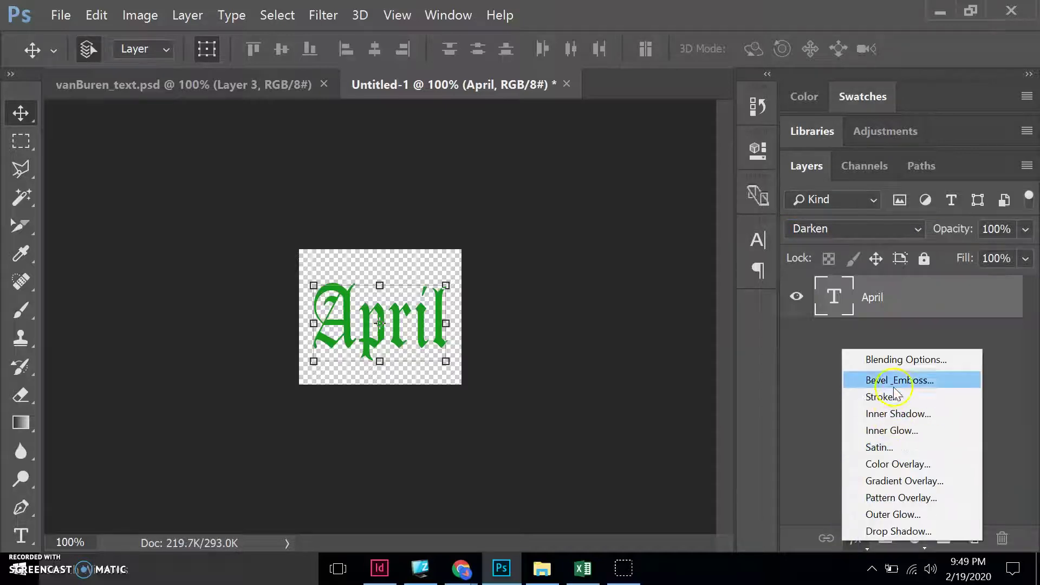
{"action": "left_click", "coordinate": [880, 516]}
{"action": "left_click_drag", "start_coordinate": [613, 78], "coordinate": [876, 128]}
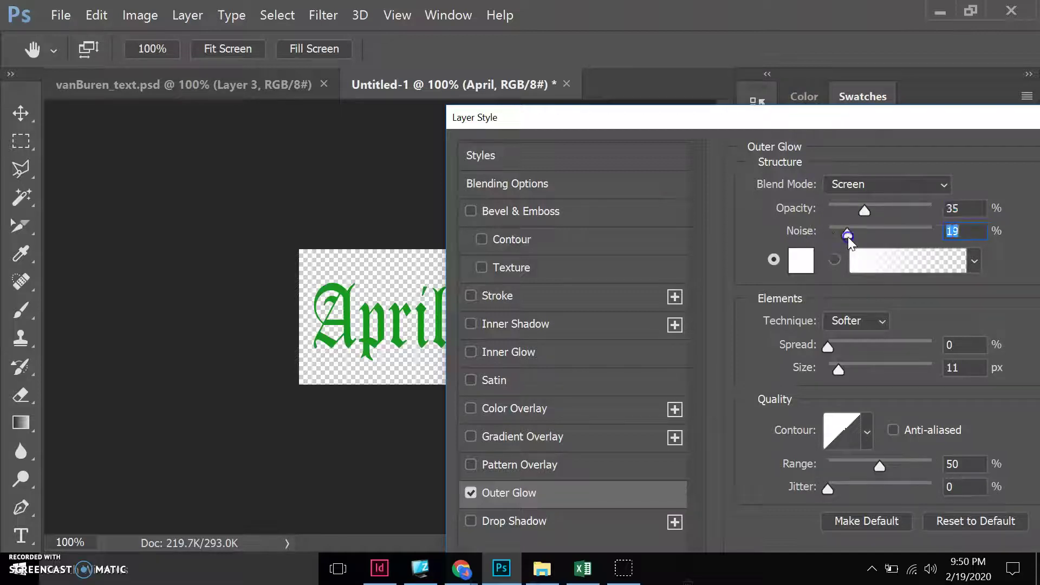
{"action": "left_click", "coordinate": [800, 261]}
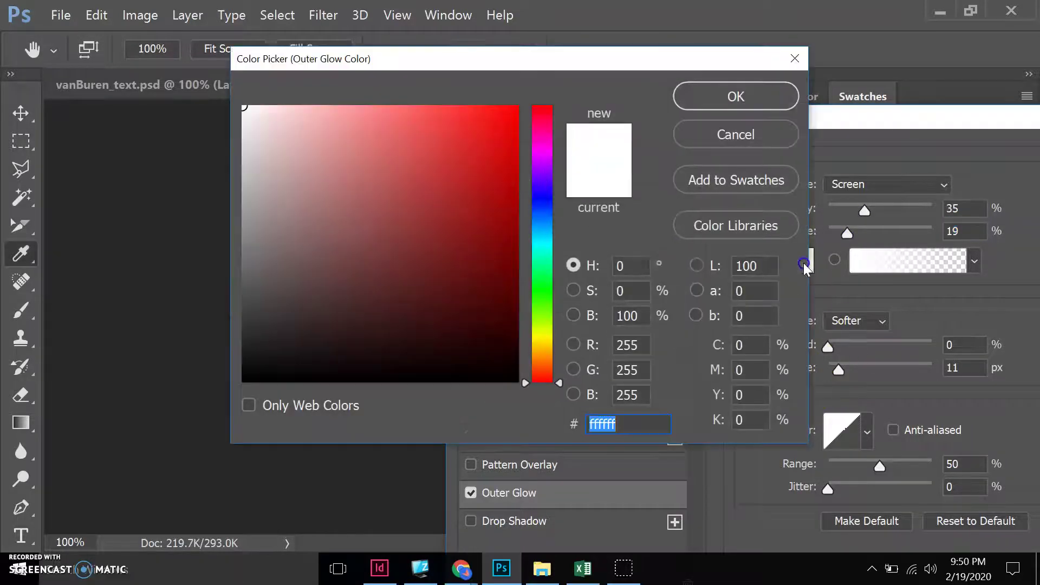
{"action": "left_click", "coordinate": [542, 154]}
{"action": "left_click", "coordinate": [496, 162]}
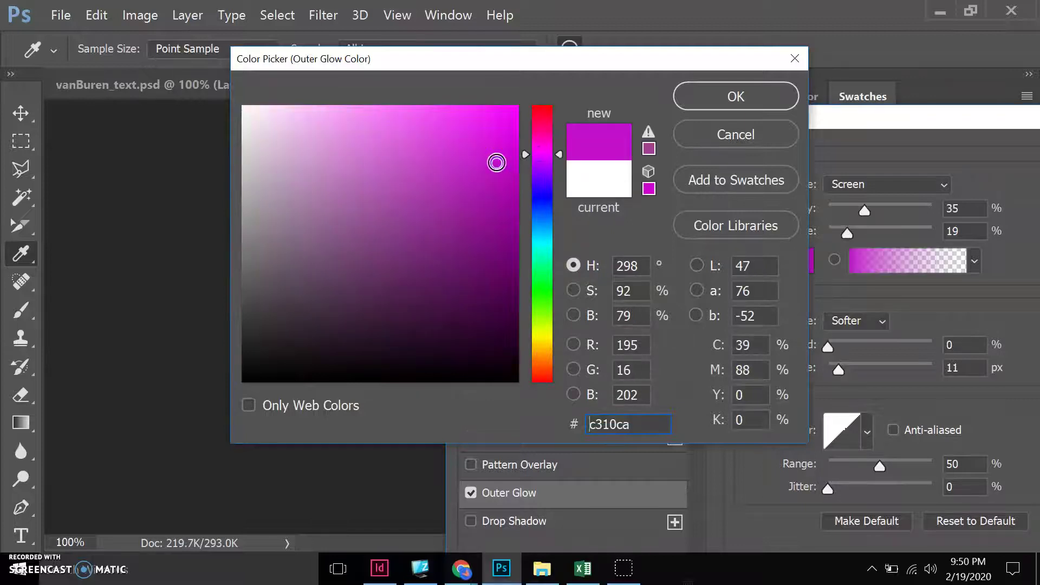
{"action": "left_click", "coordinate": [731, 93]}
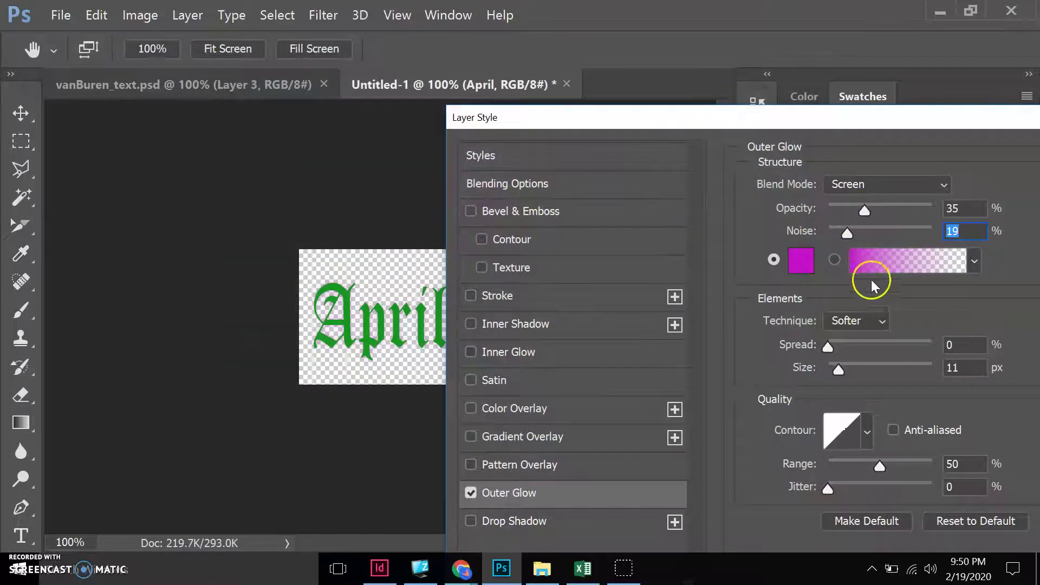
{"action": "left_click_drag", "start_coordinate": [838, 370], "coordinate": [854, 369]}
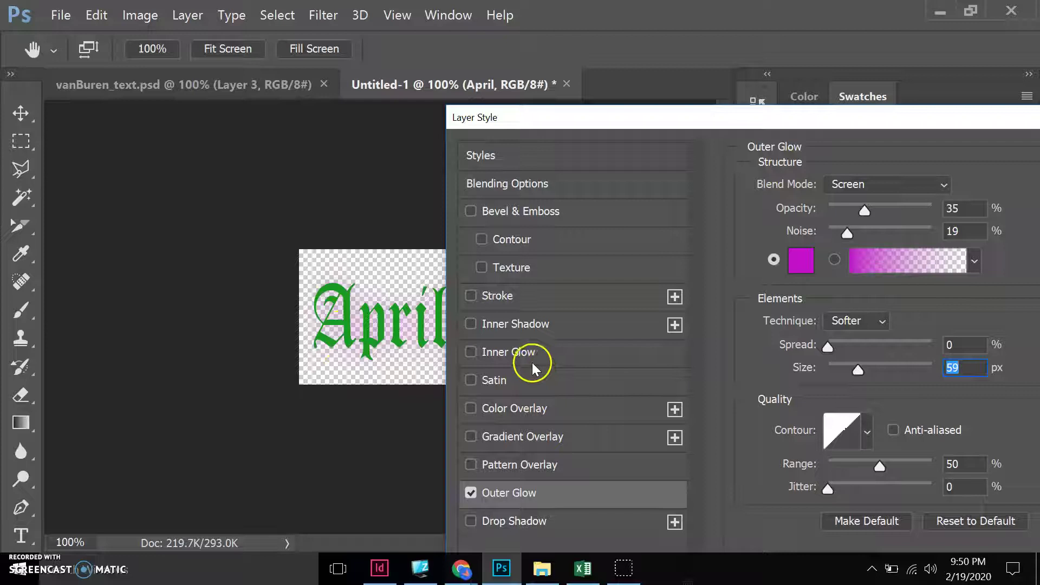
Enable Bevel & Emboss and Inner Glow on the name layer, leaving Texture off
{"action": "left_click", "coordinate": [470, 212]}
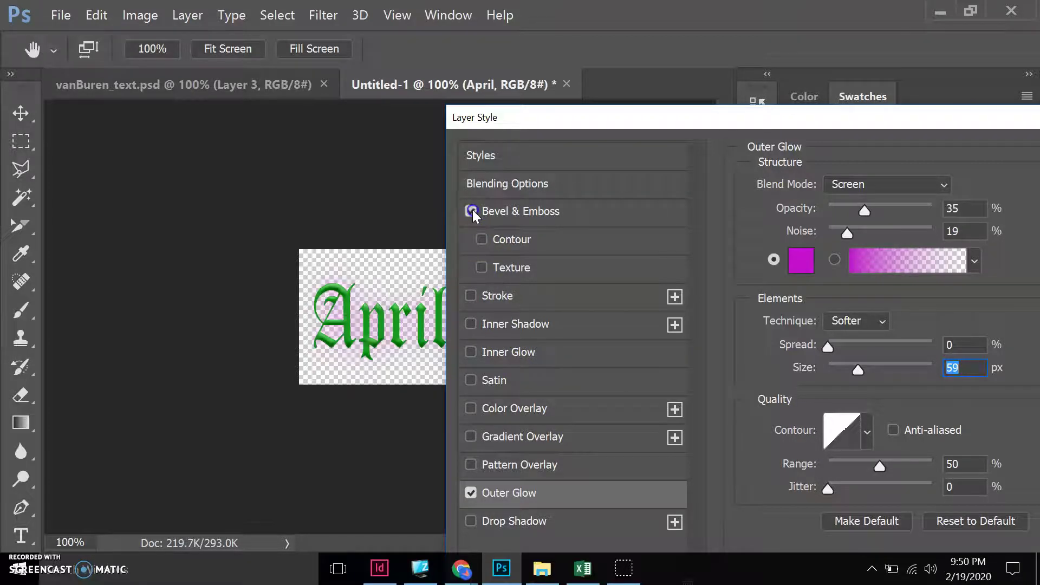
{"action": "left_click", "coordinate": [524, 215]}
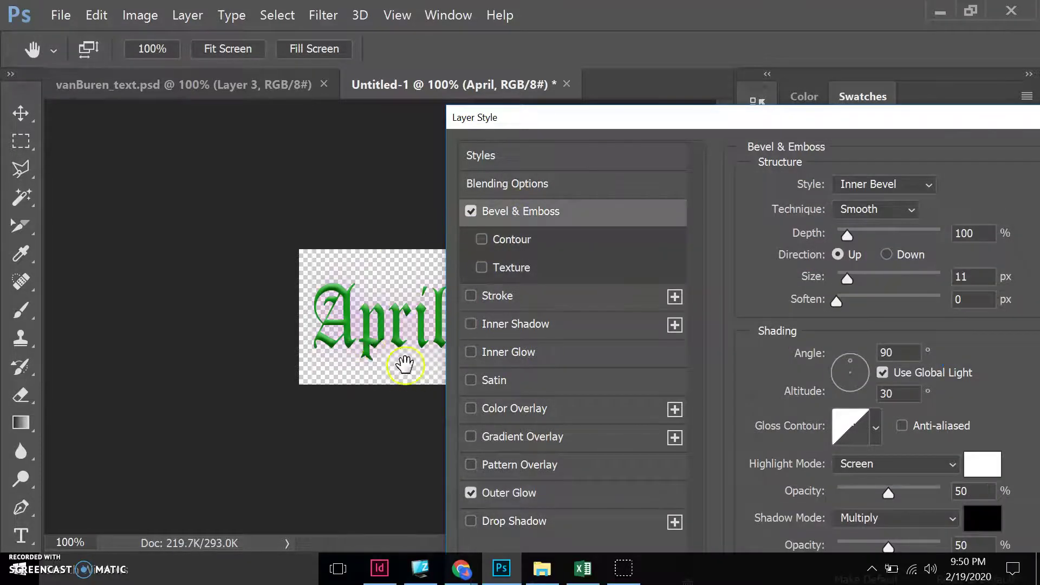
{"action": "left_click", "coordinate": [481, 267]}
{"action": "left_click", "coordinate": [470, 351]}
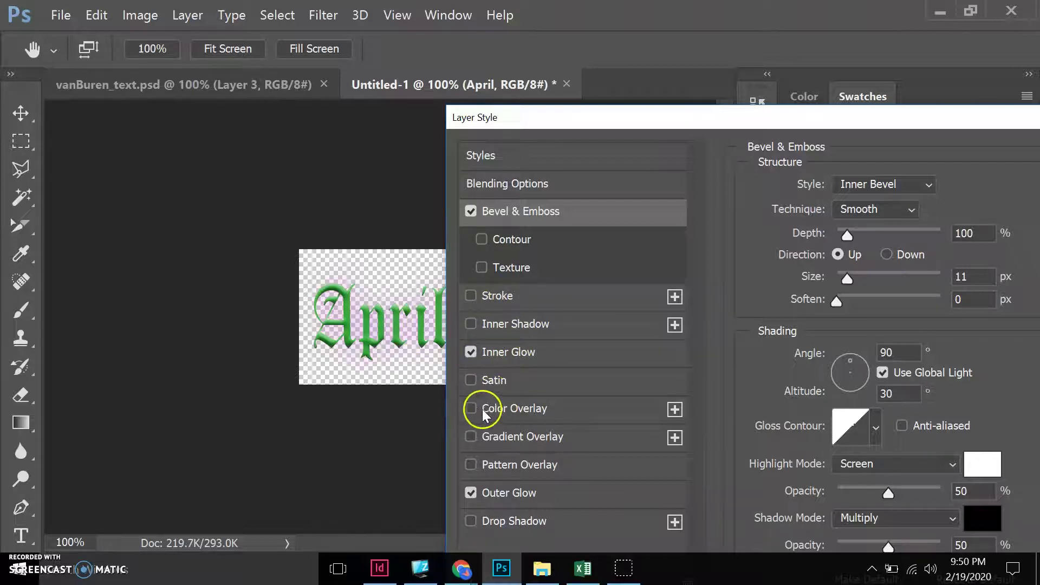
Try a Gradient Overlay and a Pattern Overlay on the name layer
{"action": "left_click", "coordinate": [471, 437]}
{"action": "left_click", "coordinate": [512, 444]}
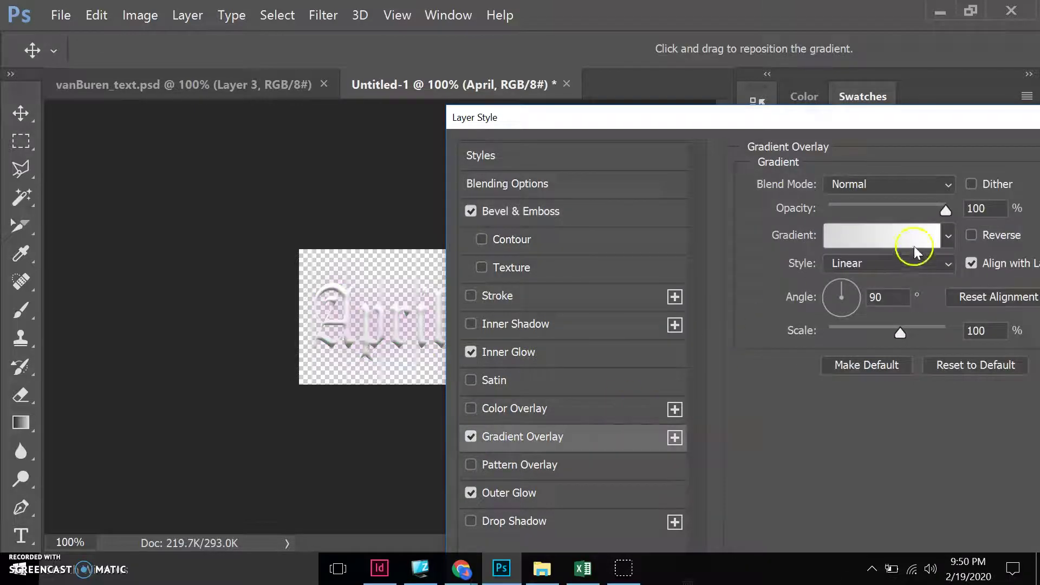
{"action": "left_click", "coordinate": [471, 436]}
{"action": "left_click", "coordinate": [469, 464]}
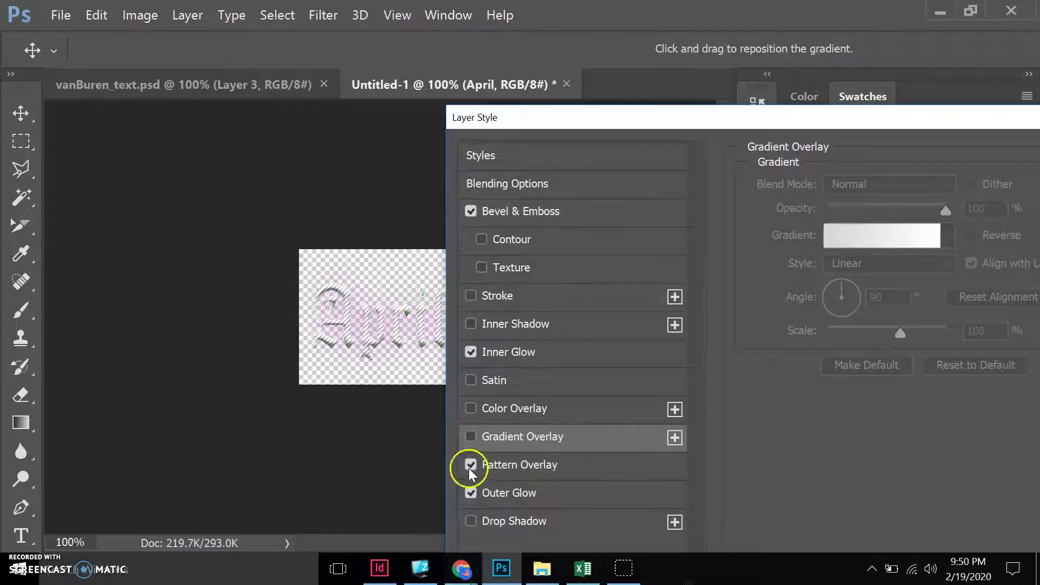
{"action": "left_click", "coordinate": [470, 466]}
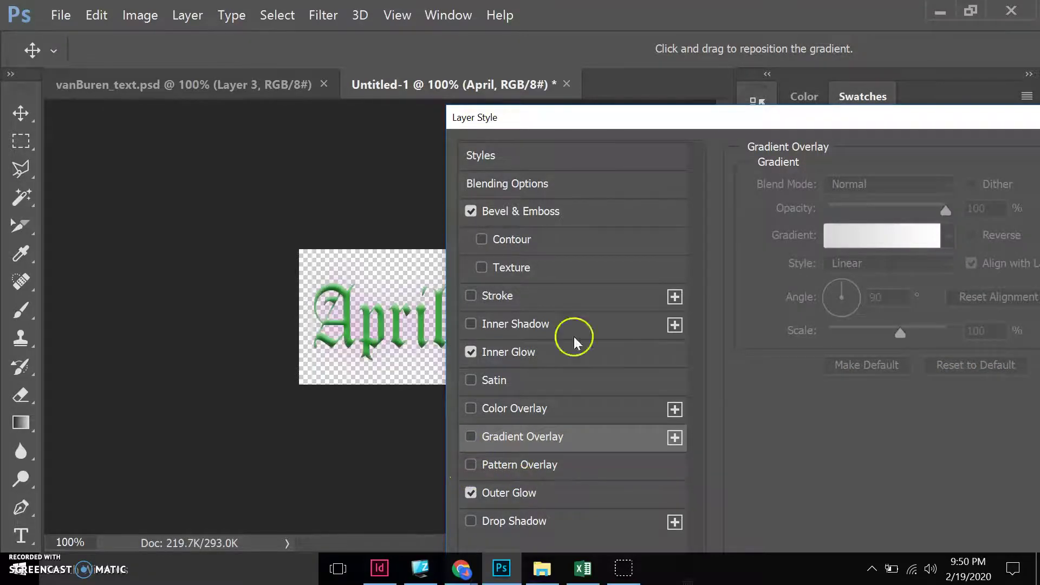
Apply the chosen layer styles to the name layer and flatten the image in Photoshop, following the lesson document in Chrome
{"action": "left_click_drag", "start_coordinate": [663, 118], "coordinate": [375, 111]}
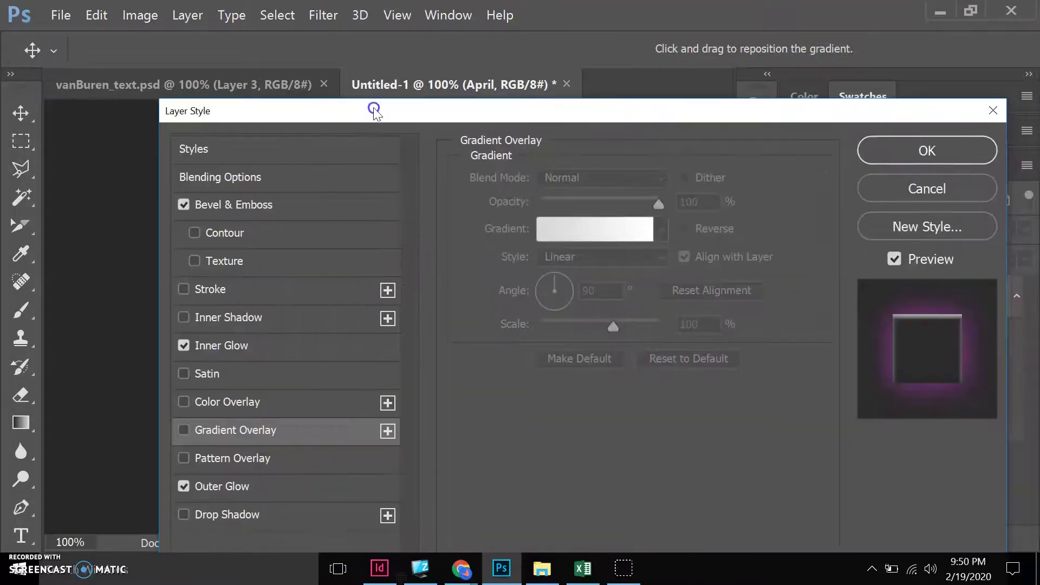
{"action": "left_click", "coordinate": [875, 153]}
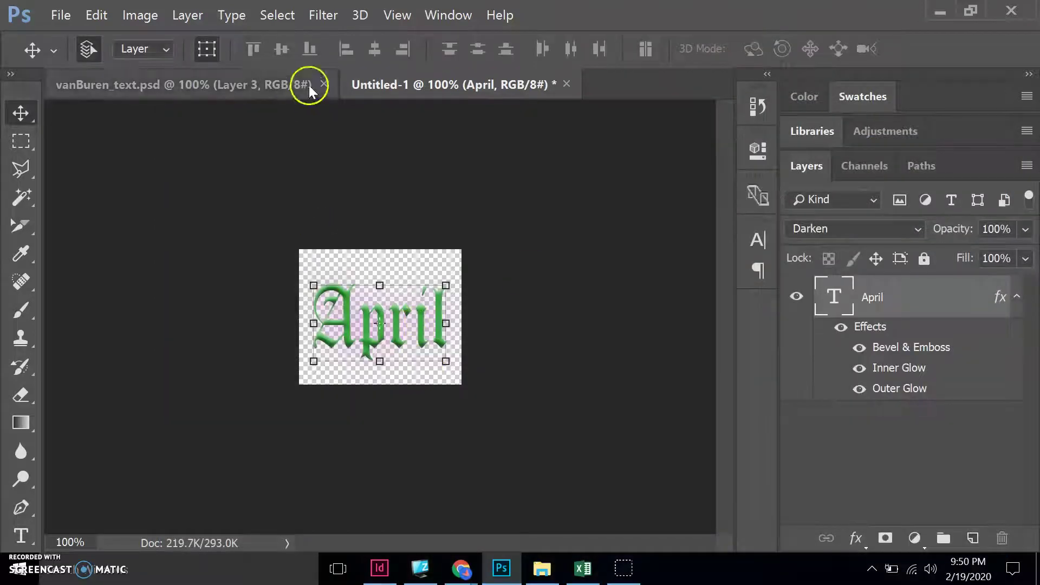
{"action": "mouse_move", "coordinate": [460, 575]}
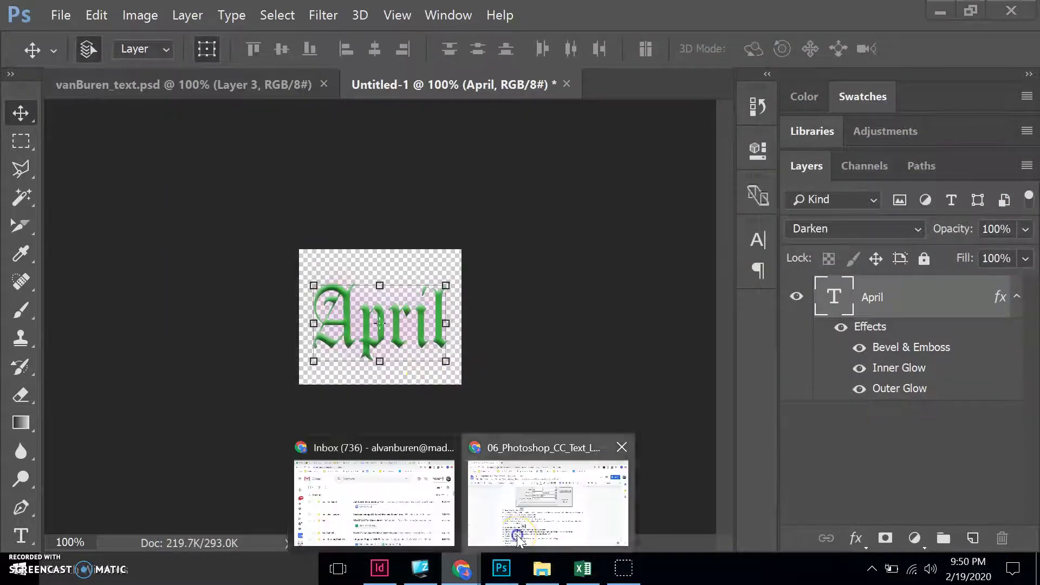
{"action": "left_click", "coordinate": [482, 487]}
{"action": "scroll", "coordinate": [417, 499], "scroll_direction": "down", "scroll_amount": 1}
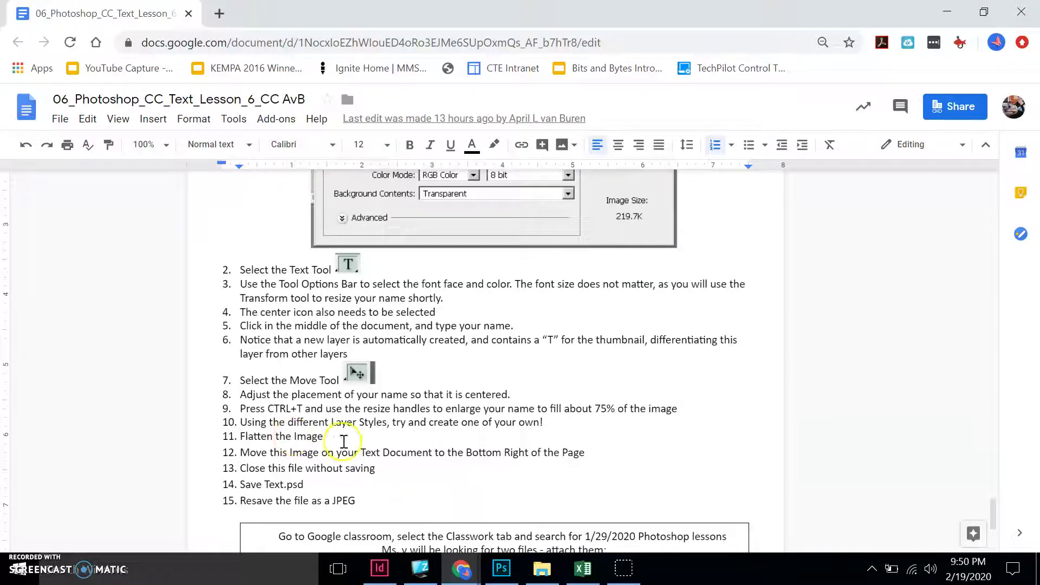
{"action": "left_click_drag", "start_coordinate": [324, 436], "coordinate": [248, 437]}
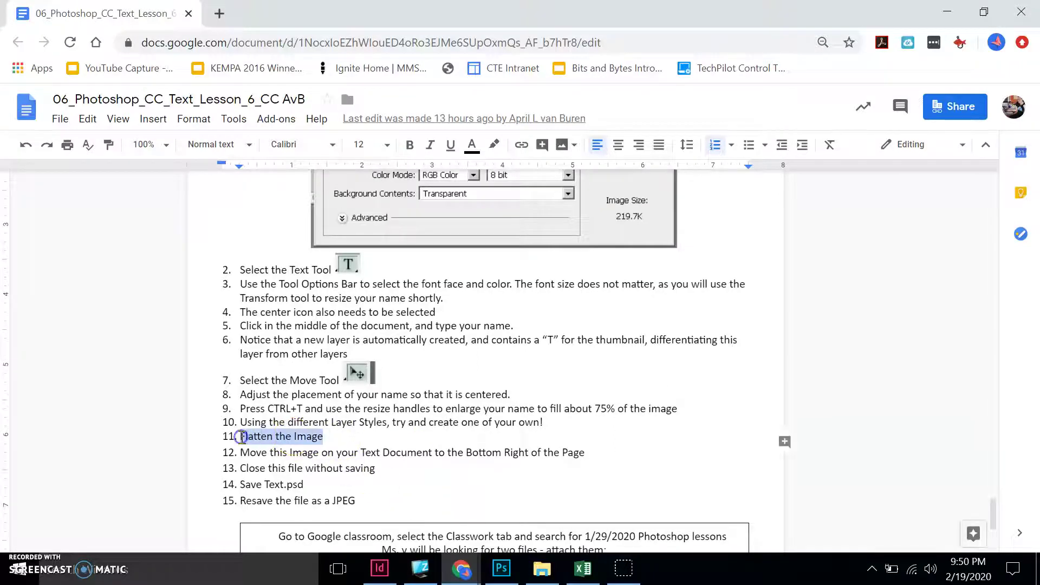
{"action": "left_click", "coordinate": [501, 568]}
{"action": "left_click", "coordinate": [199, 18]}
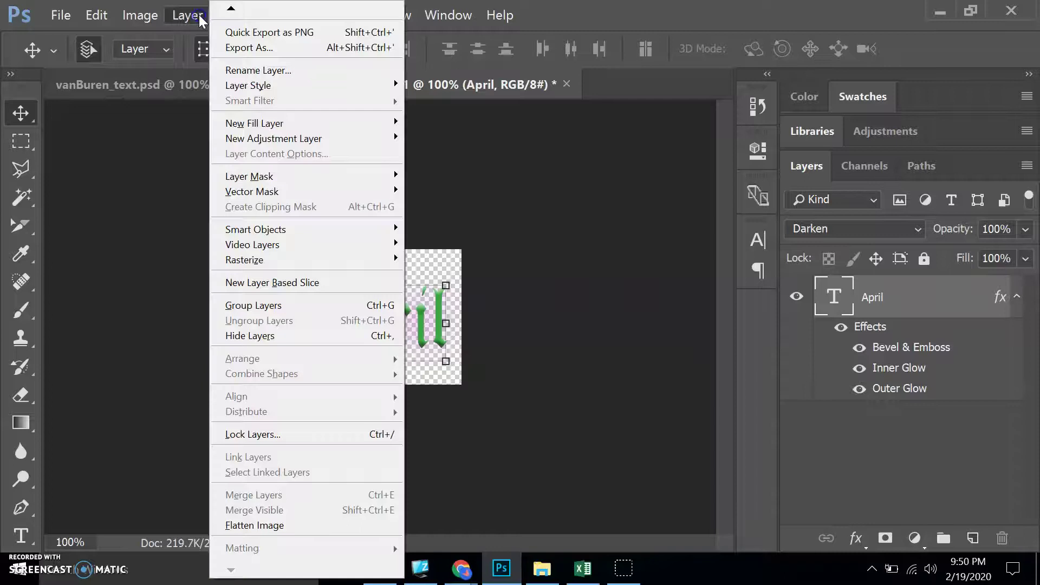
{"action": "left_click", "coordinate": [241, 525]}
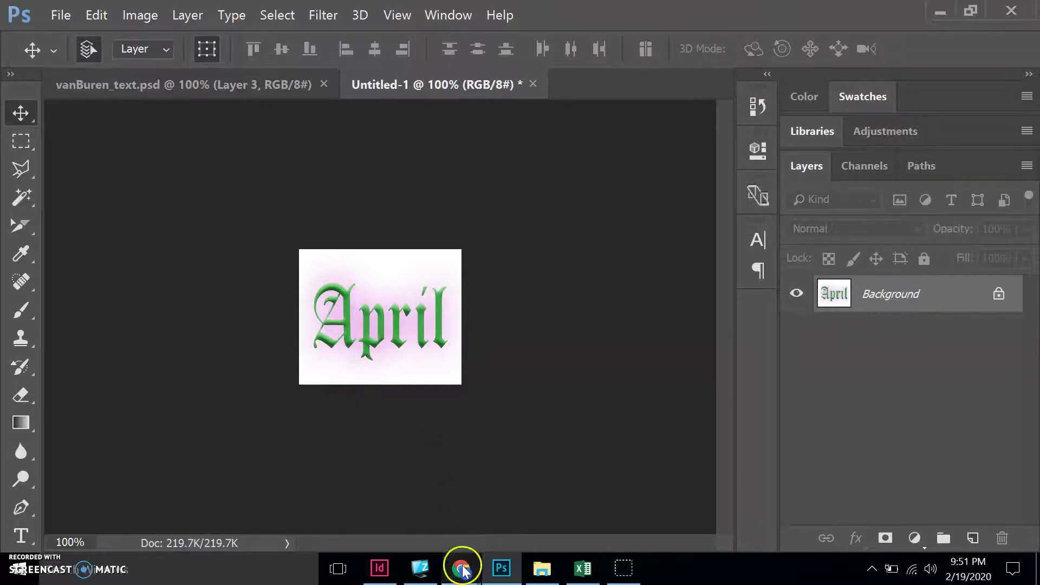
Check the next lesson instruction in Chrome, then in Photoshop copy the flattened name image into the text document at the page's lower right
{"action": "mouse_move", "coordinate": [461, 566]}
{"action": "left_click", "coordinate": [523, 505]}
{"action": "left_click", "coordinate": [388, 456]}
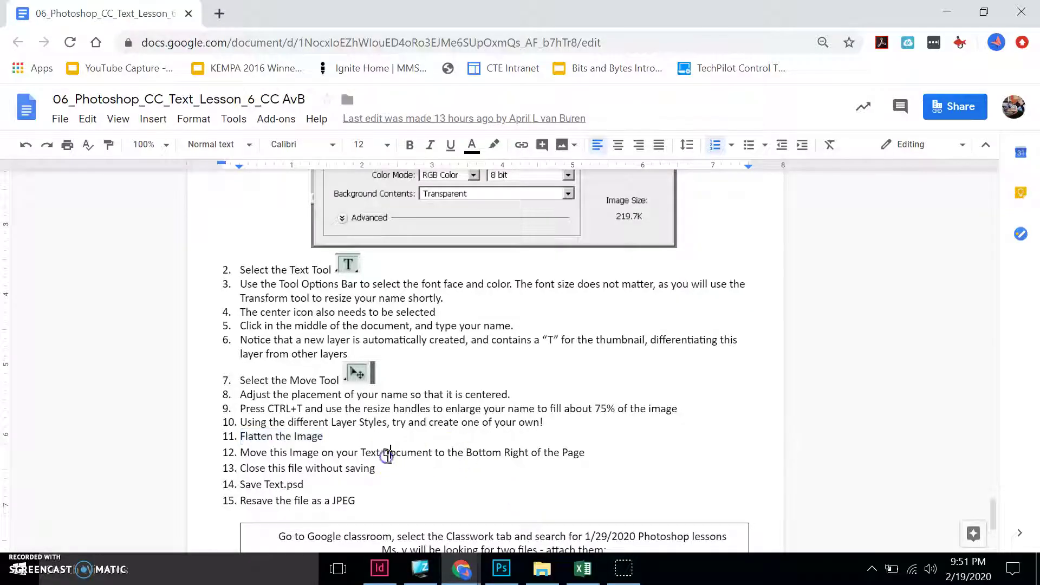
{"action": "left_click", "coordinate": [499, 571]}
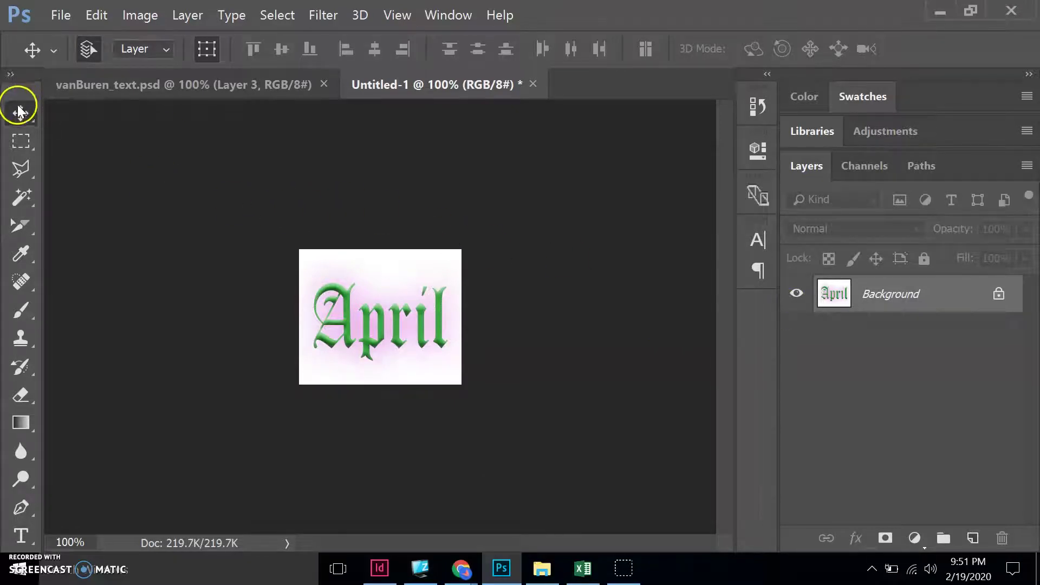
{"action": "left_click_drag", "start_coordinate": [837, 296], "coordinate": [458, 327]}
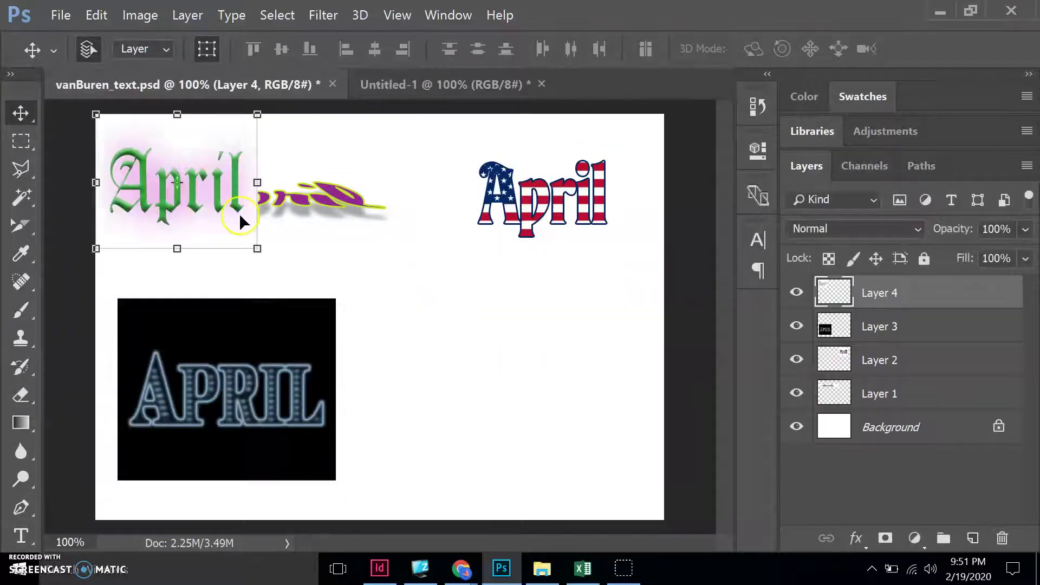
{"action": "left_click_drag", "start_coordinate": [203, 192], "coordinate": [543, 394]}
Save the text document and close the untitled name image without saving it
{"action": "left_click", "coordinate": [61, 16]}
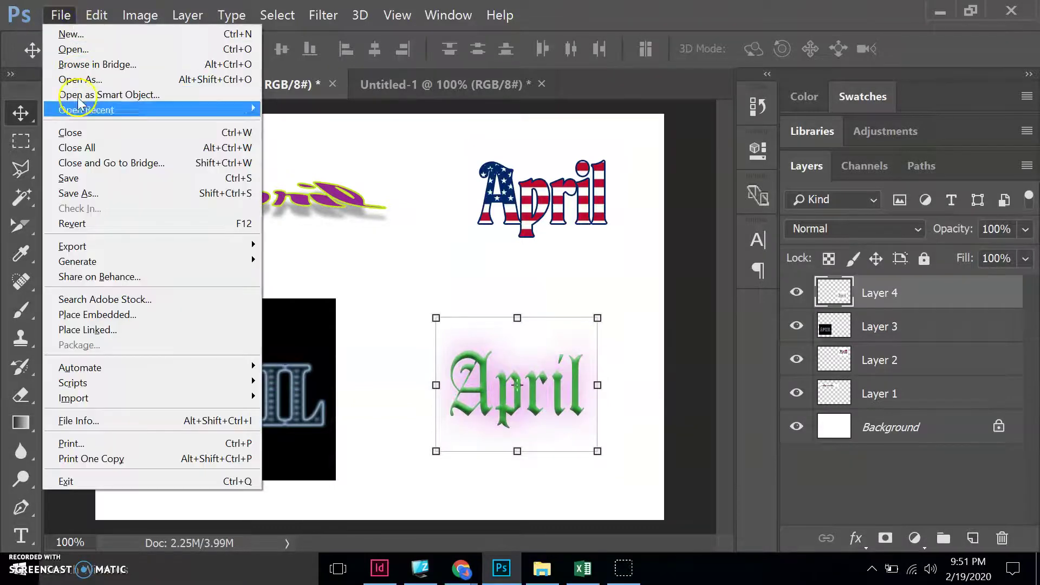
{"action": "left_click", "coordinate": [80, 180]}
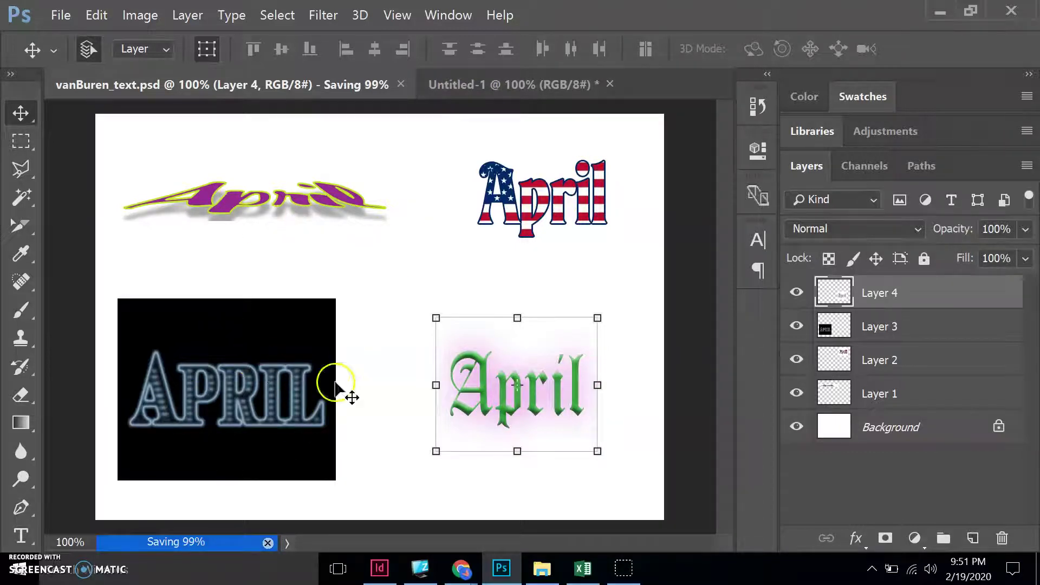
{"action": "left_click", "coordinate": [473, 86]}
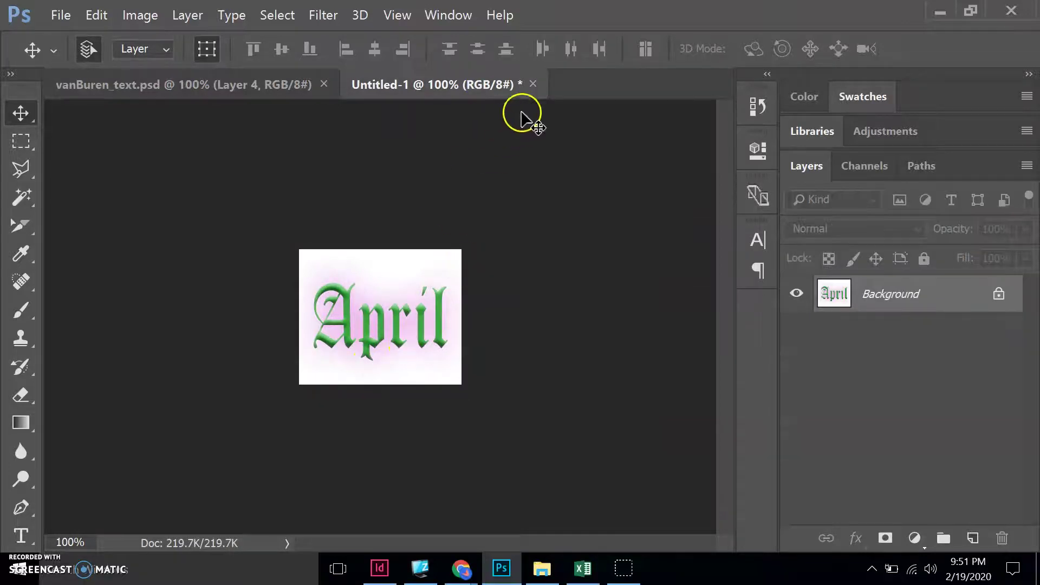
{"action": "left_click", "coordinate": [533, 82]}
{"action": "left_click", "coordinate": [534, 234]}
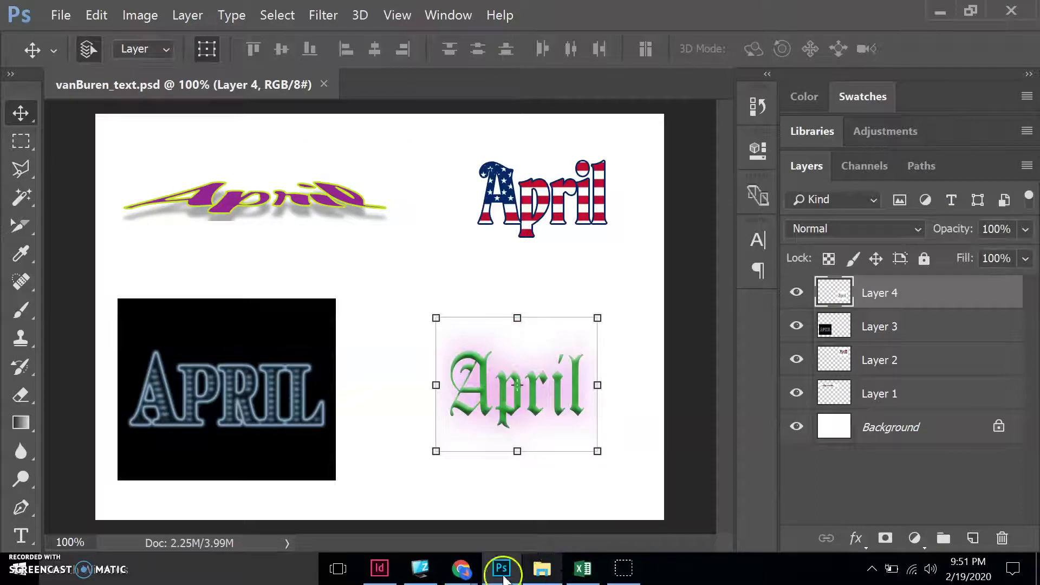
Read the lesson document's closing instructions in Chrome on saving Text.psd, resaving as JPEG and which two files to submit
{"action": "mouse_move", "coordinate": [461, 569]}
{"action": "left_click", "coordinate": [528, 530]}
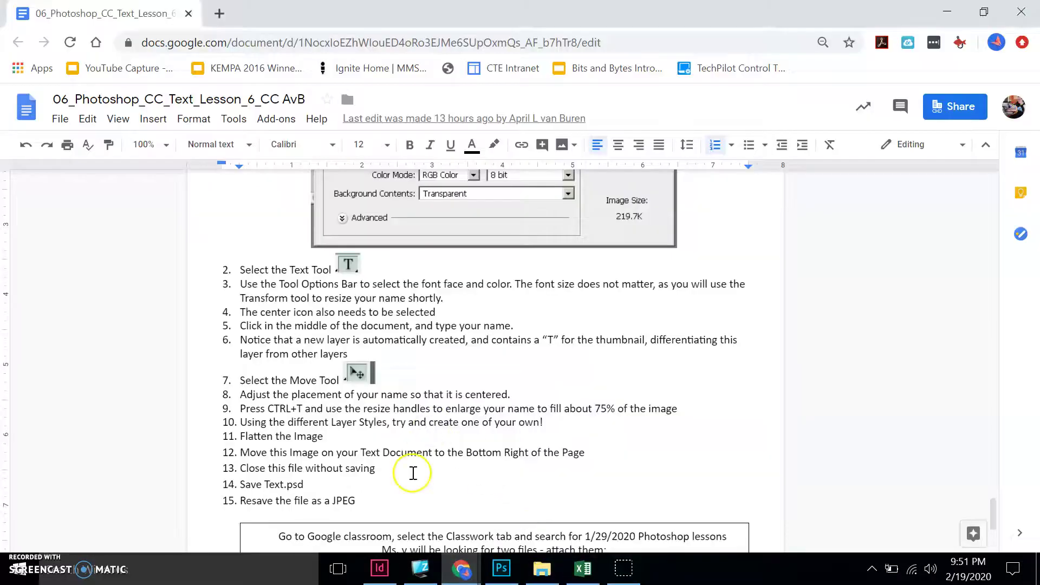
{"action": "scroll", "coordinate": [412, 473], "scroll_direction": "down", "scroll_amount": 1}
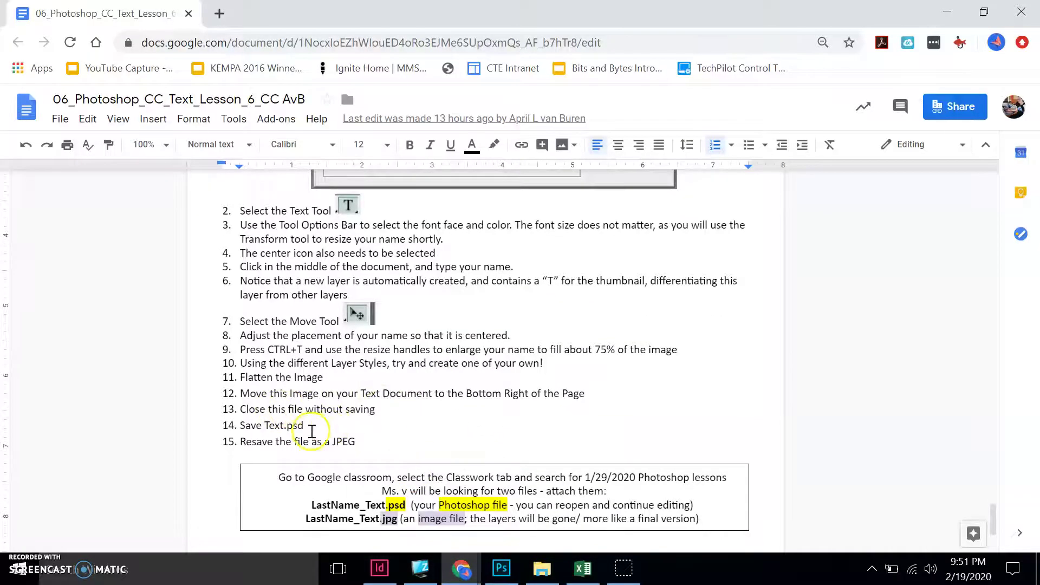
{"action": "left_click_drag", "start_coordinate": [287, 430], "coordinate": [233, 426]}
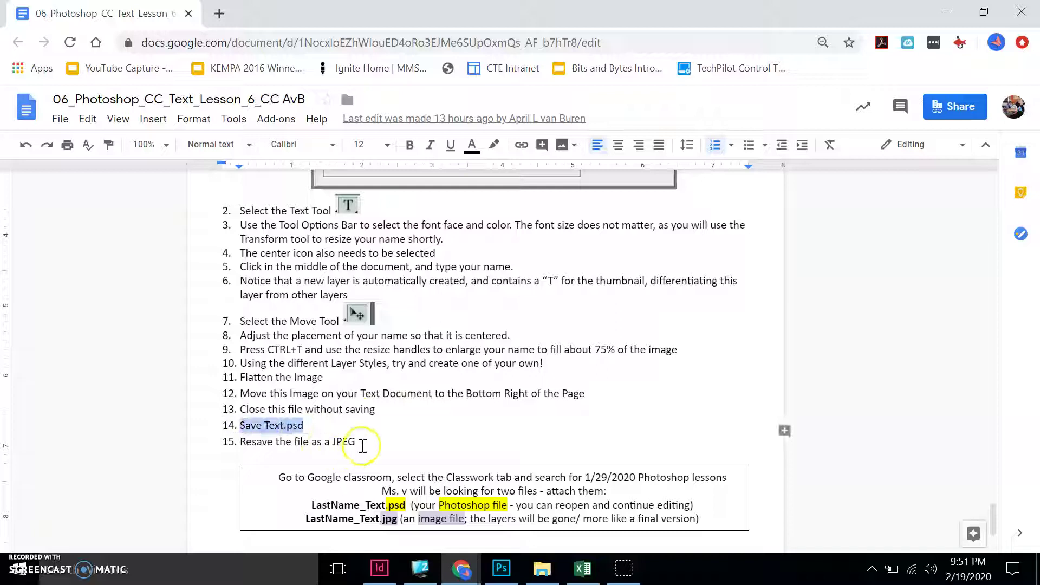
{"action": "left_click_drag", "start_coordinate": [362, 445], "coordinate": [259, 438]}
{"action": "scroll", "coordinate": [412, 447], "scroll_direction": "down", "scroll_amount": 1}
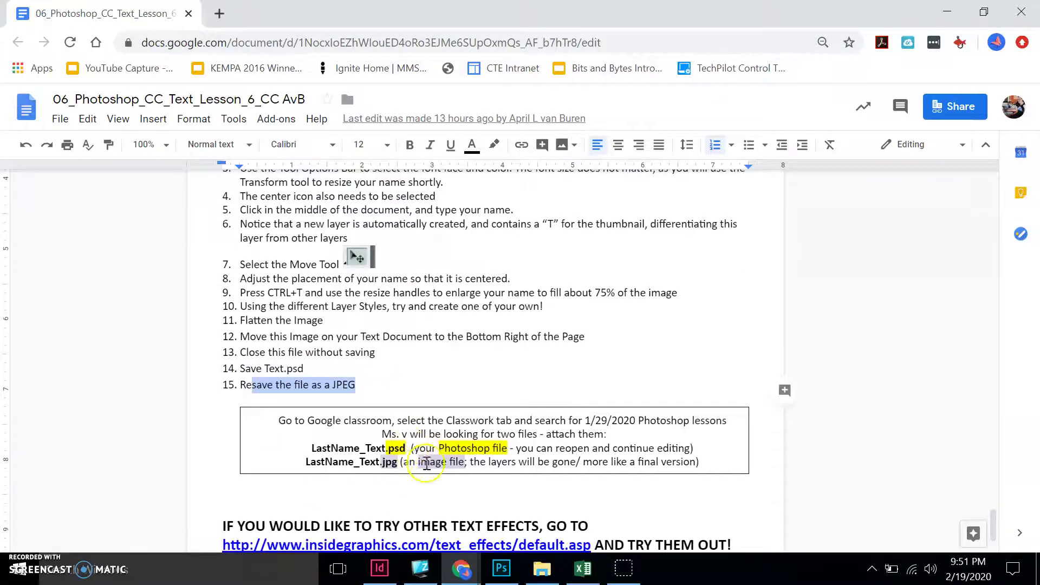
{"action": "left_click_drag", "start_coordinate": [410, 453], "coordinate": [298, 444]}
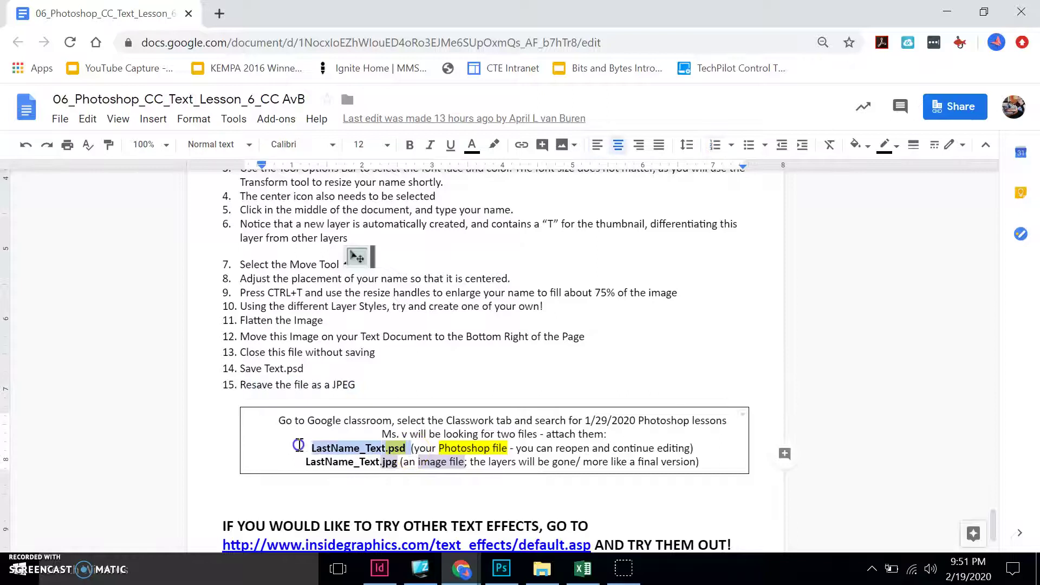
{"action": "triple_click", "coordinate": [389, 461]}
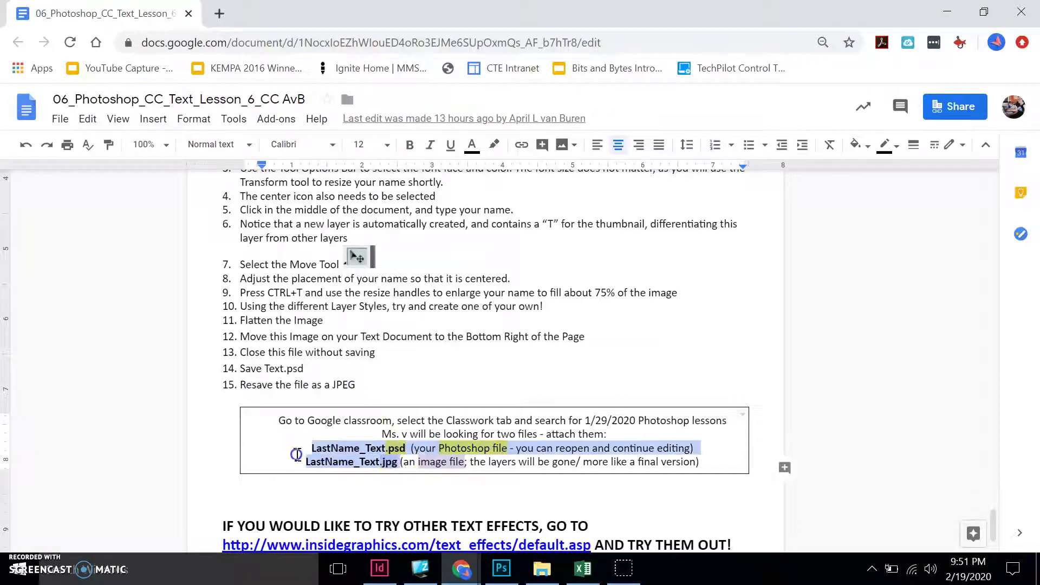
Save the text document in Photoshop as a JPEG copy at Maximum quality 12, keeping the Baseline ("Standard") format
{"action": "left_click", "coordinate": [501, 567]}
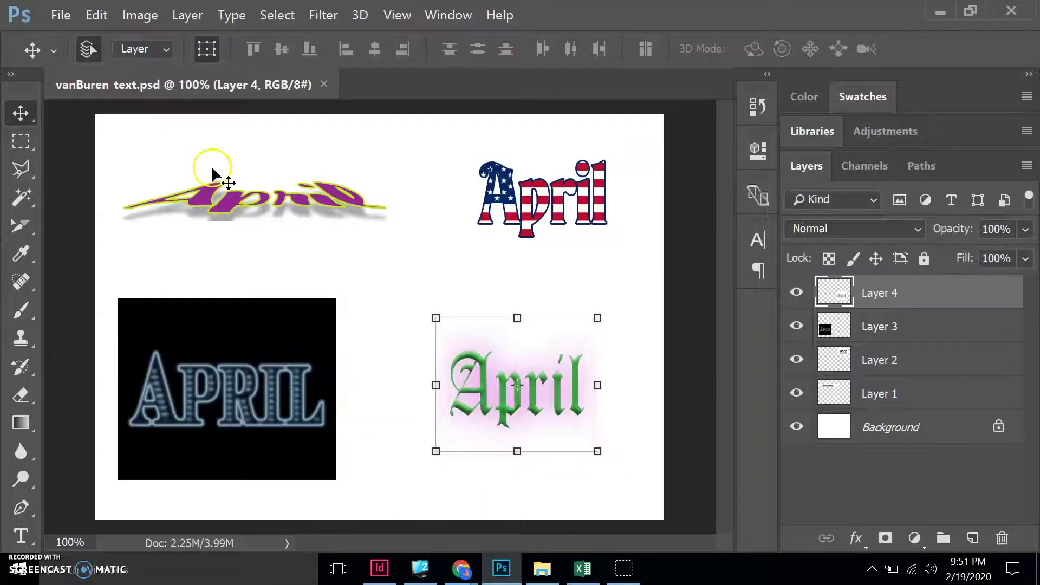
{"action": "left_click", "coordinate": [68, 12]}
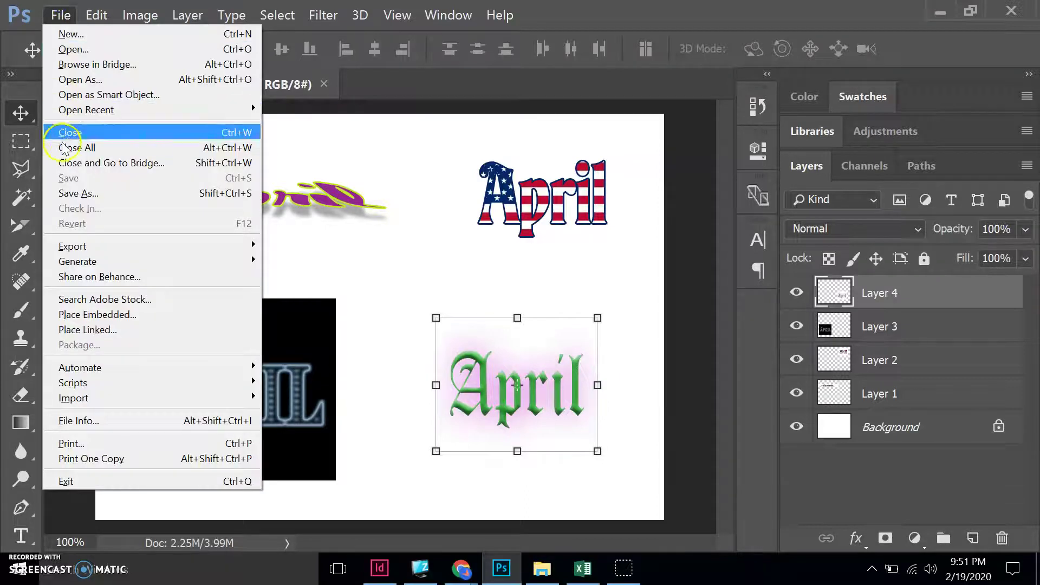
{"action": "left_click", "coordinate": [68, 202]}
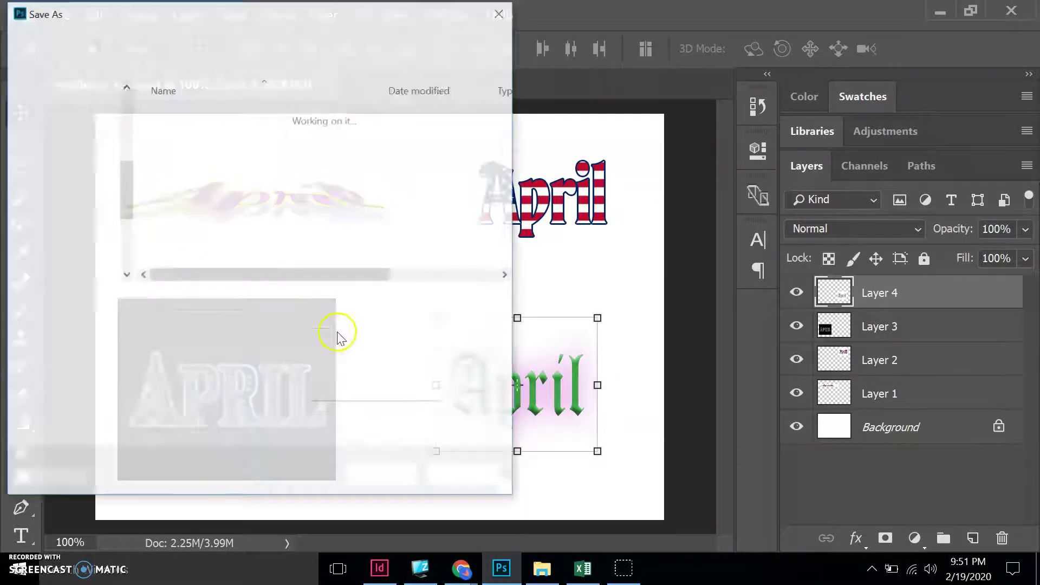
{"action": "left_click", "coordinate": [184, 321]}
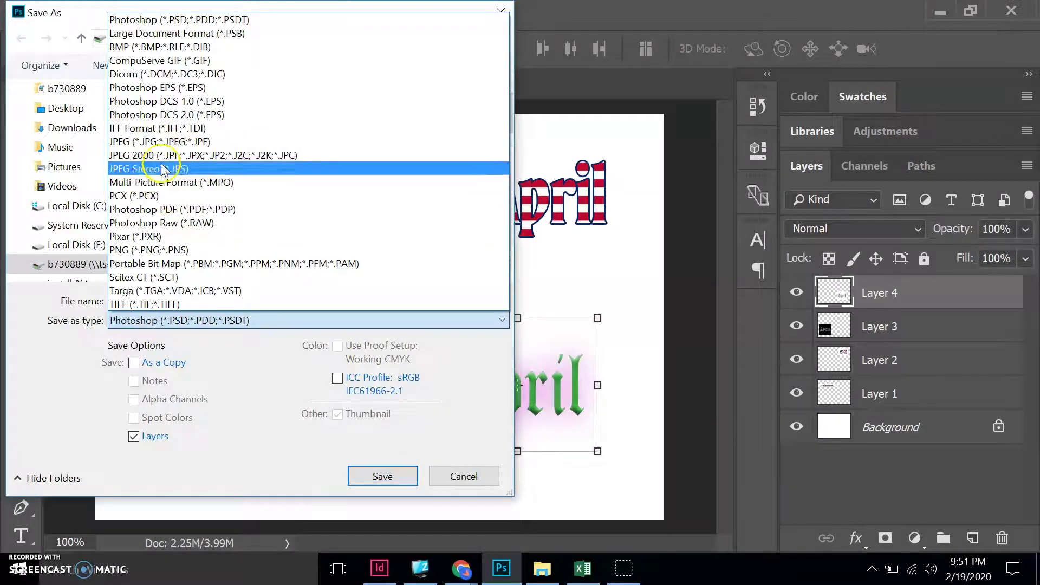
{"action": "left_click", "coordinate": [139, 143]}
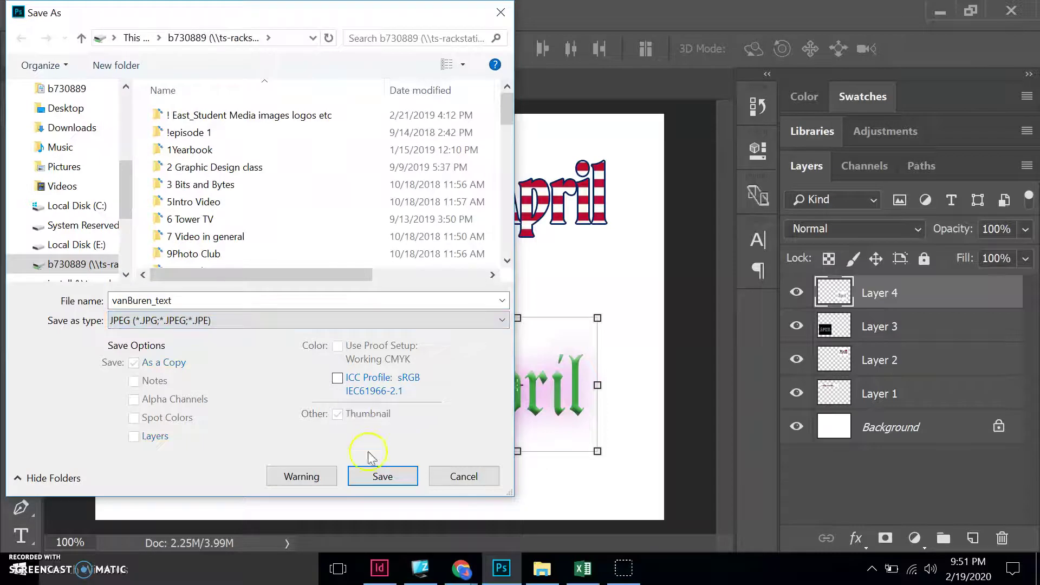
{"action": "left_click", "coordinate": [370, 478]}
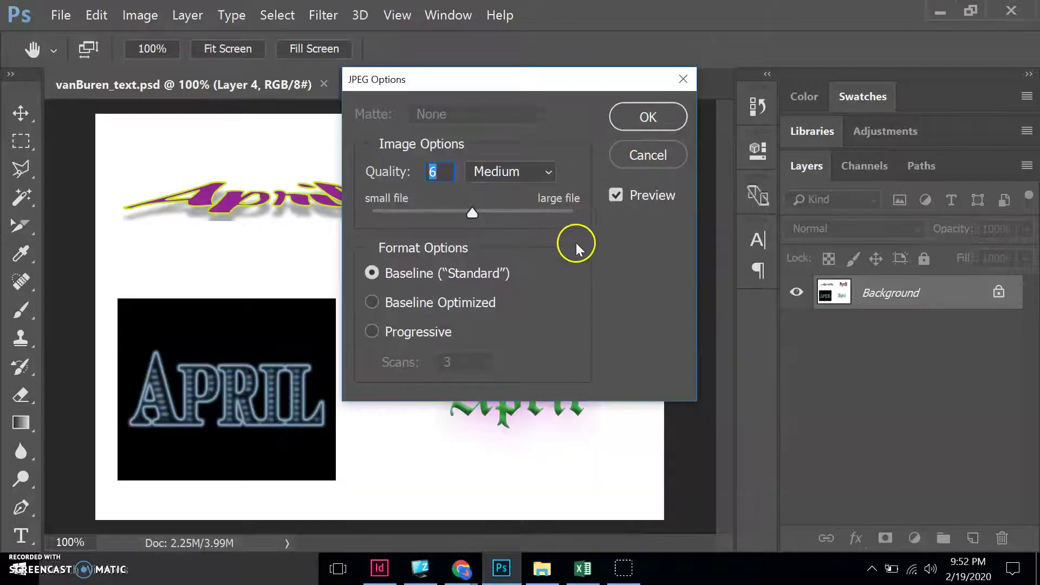
{"action": "left_click", "coordinate": [477, 209]}
{"action": "left_click_drag", "start_coordinate": [476, 208], "coordinate": [635, 248]}
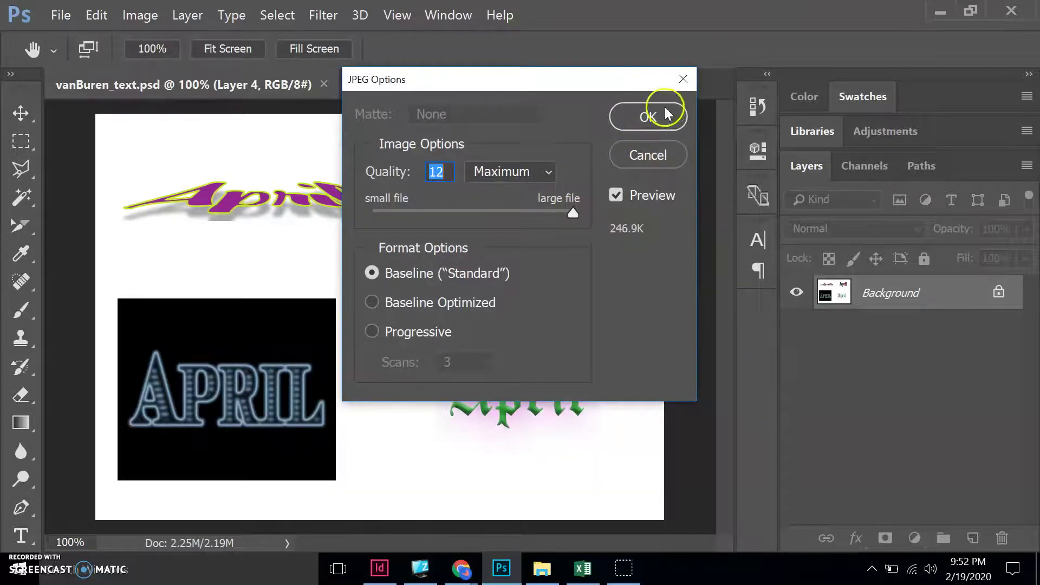
{"action": "left_click", "coordinate": [665, 116]}
Open Google Classroom in a new tab in Chrome
{"action": "mouse_move", "coordinate": [460, 581]}
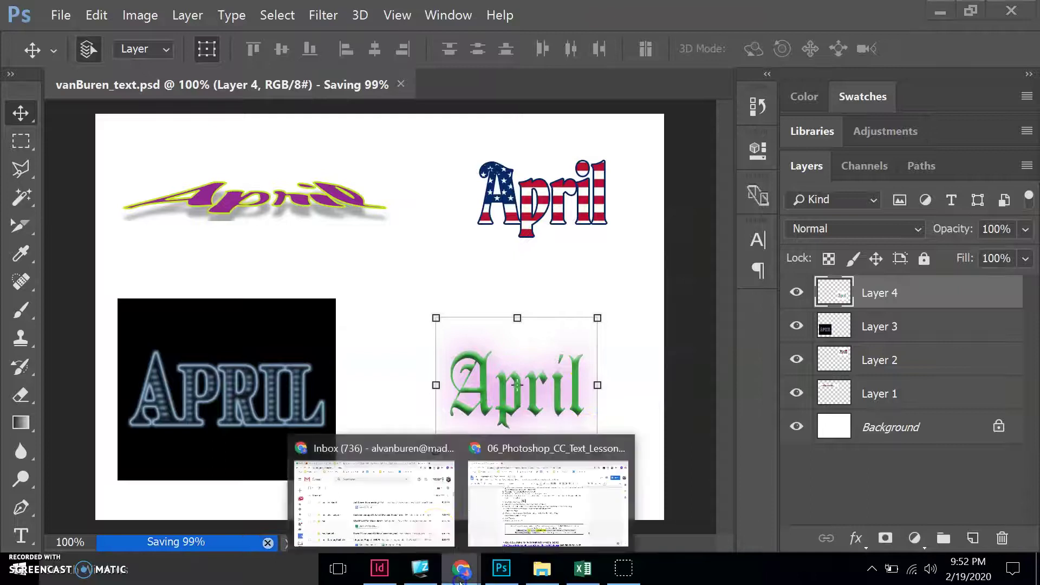
{"action": "left_click", "coordinate": [490, 487]}
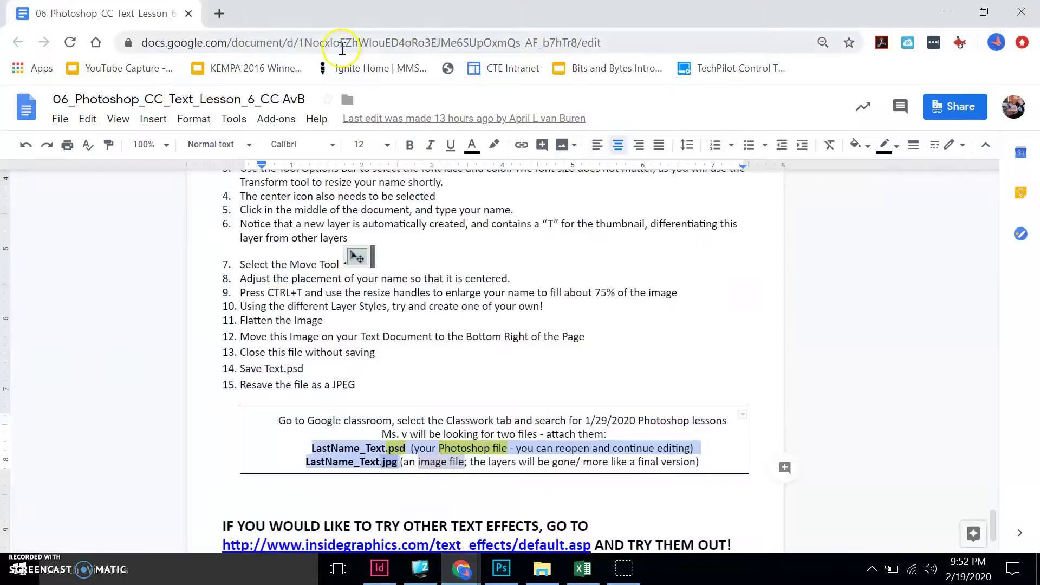
{"action": "left_click", "coordinate": [217, 14]}
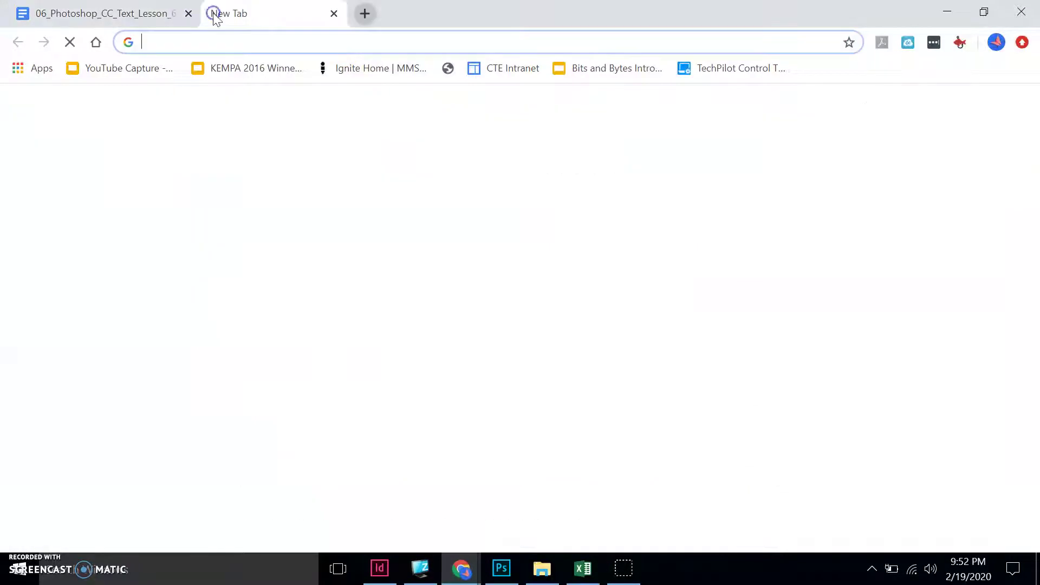
{"action": "left_click", "coordinate": [958, 113]}
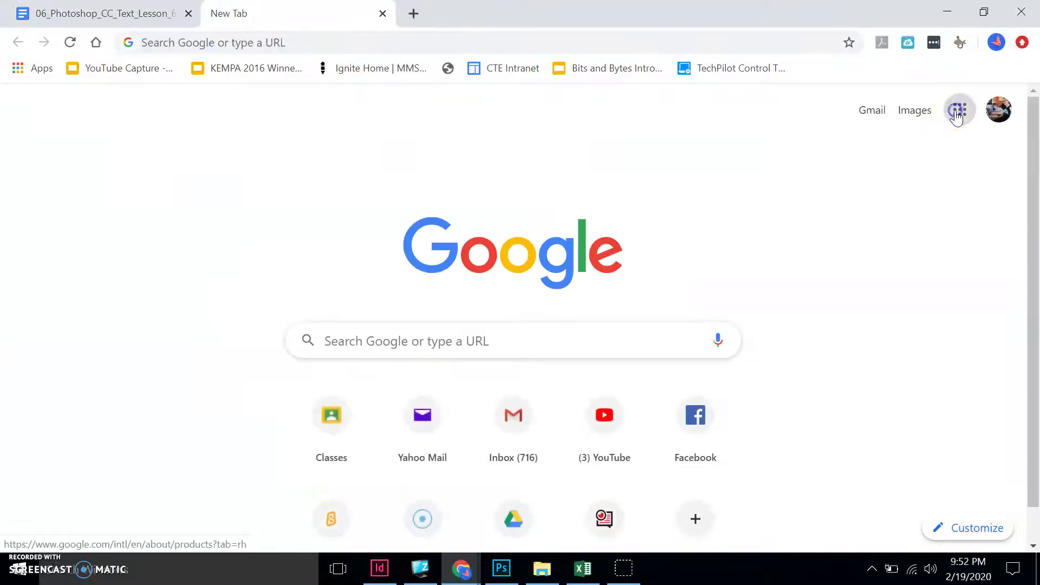
{"action": "left_click", "coordinate": [806, 494]}
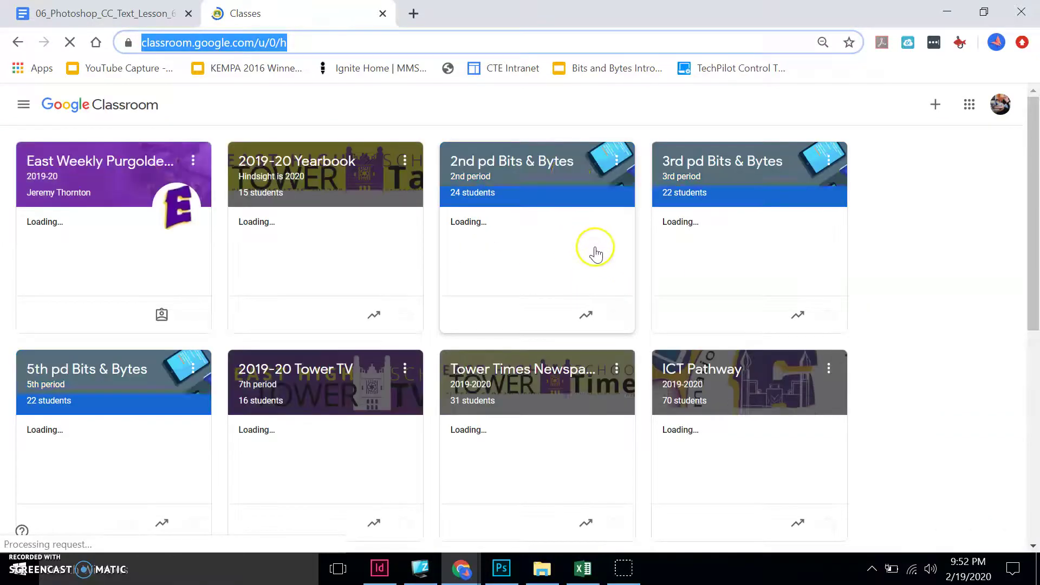
Open the classwork of the 2nd pd Bits & Bytes class and expand the 1/29/2020 Photoshop lessons assignment
{"action": "left_click", "coordinate": [528, 161]}
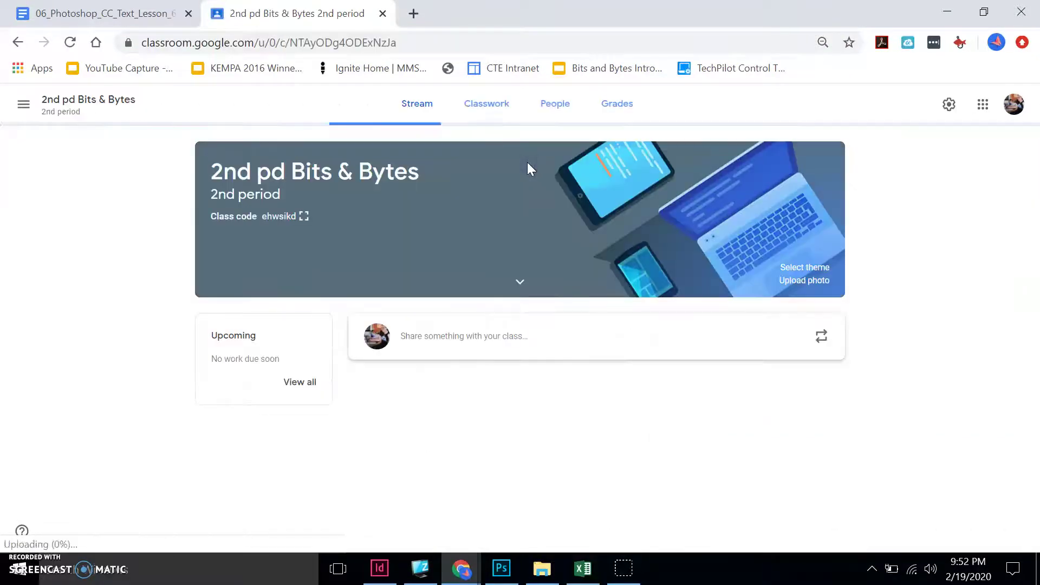
{"action": "left_click", "coordinate": [486, 104]}
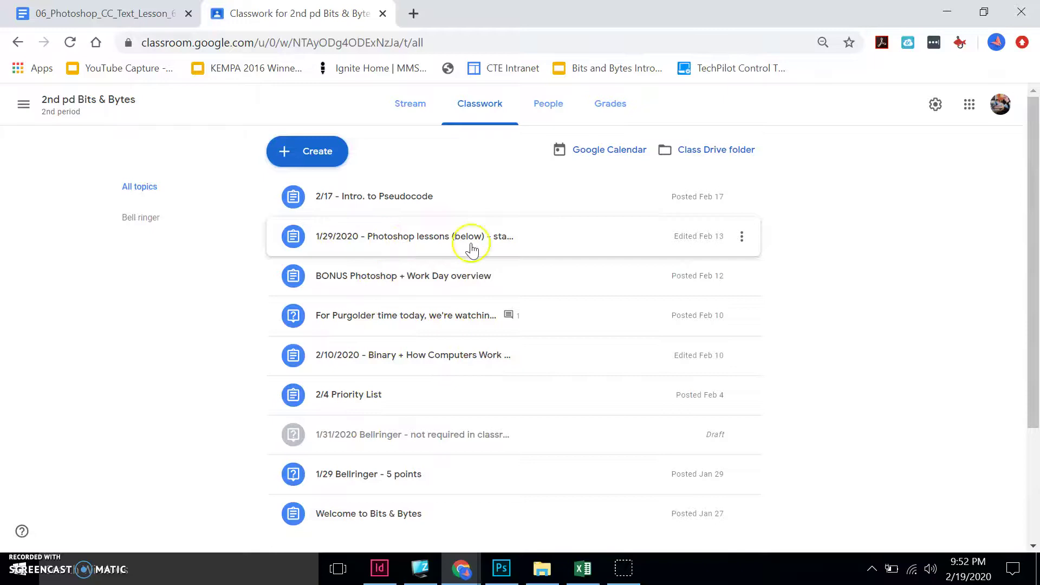
{"action": "left_click", "coordinate": [415, 239]}
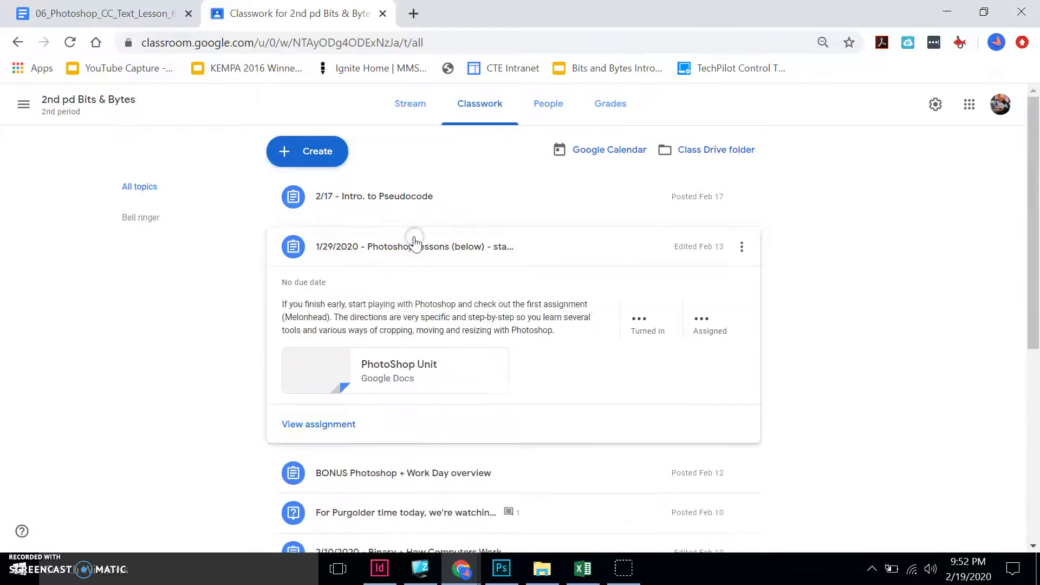
Open the full view of the 1/29/2020 Photoshop lessons assignment with its student submissions
{"action": "left_click", "coordinate": [309, 425]}
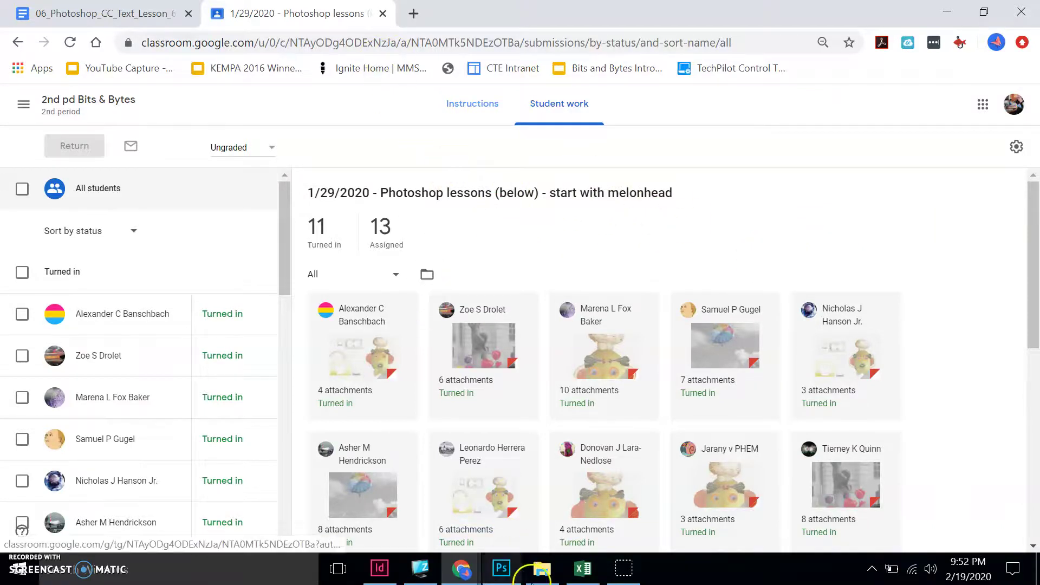
Bring Photoshop to the front, and minimize the Photoshop, Chrome and File Explorer Downloads windows to reach the desktop
{"action": "left_click", "coordinate": [620, 565]}
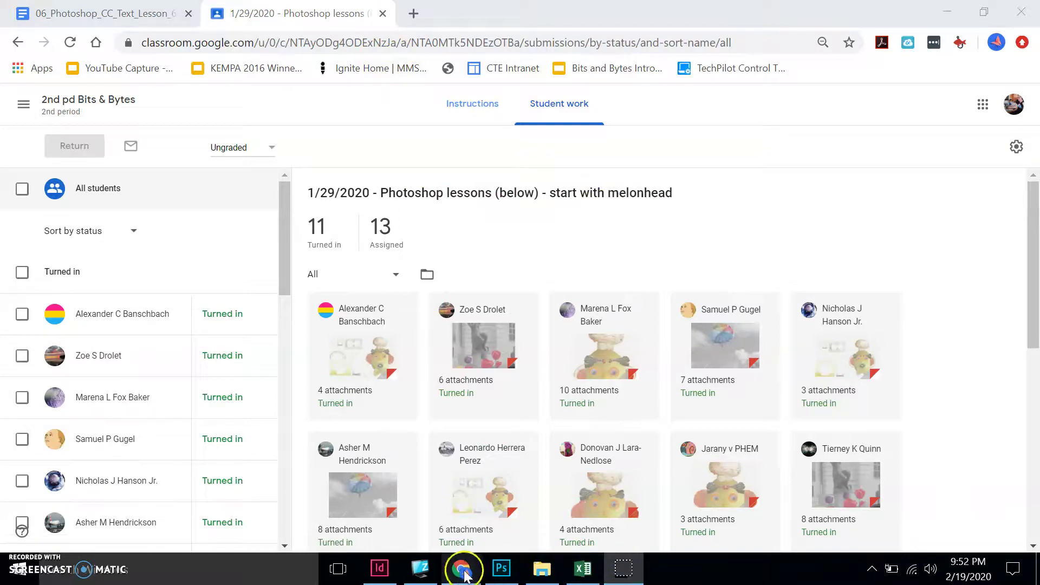
{"action": "left_click", "coordinate": [501, 568]}
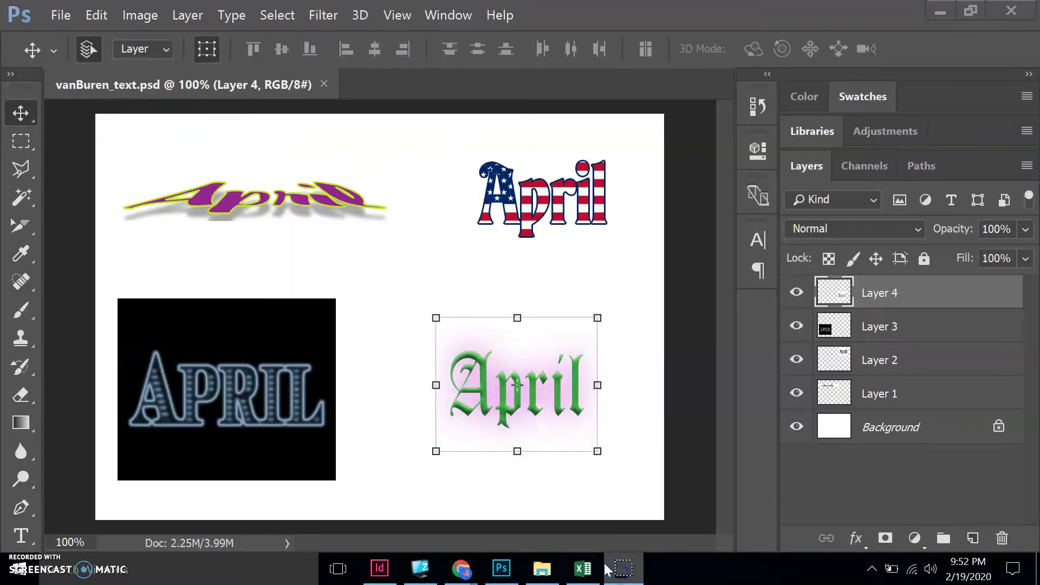
{"action": "left_click", "coordinate": [941, 11]}
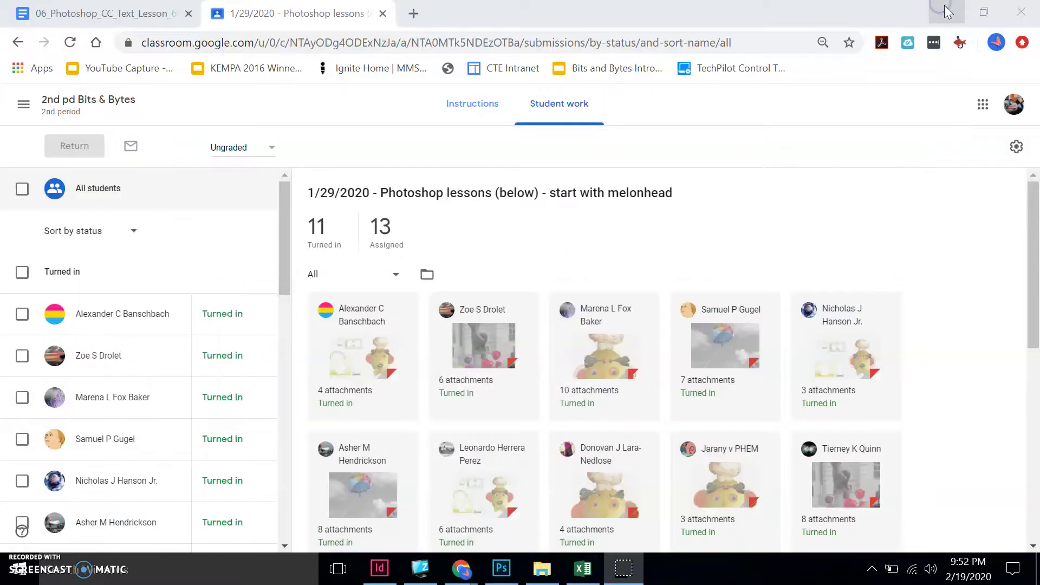
{"action": "left_click", "coordinate": [945, 11]}
{"action": "left_click", "coordinate": [945, 10]}
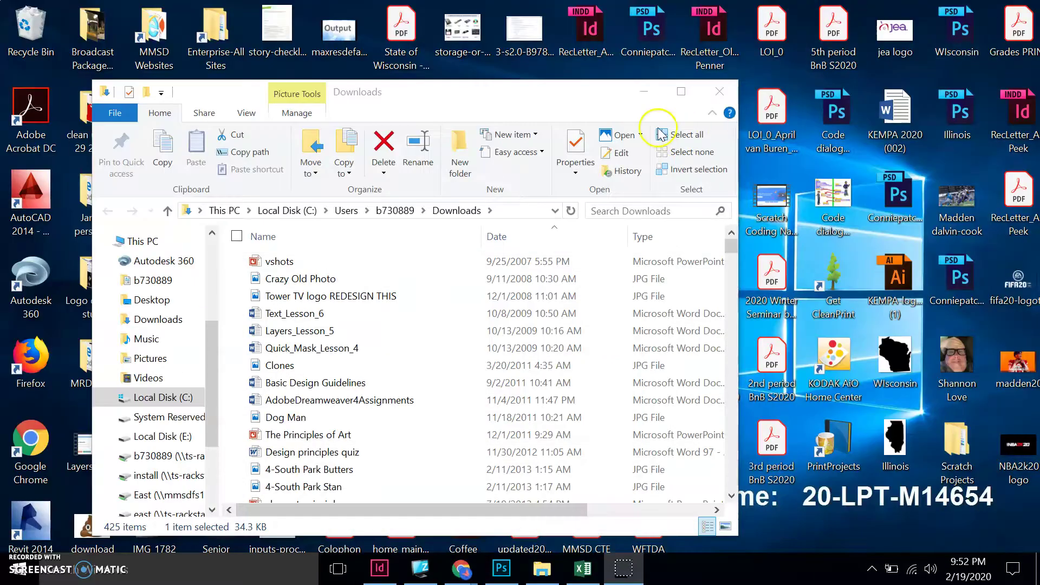
{"action": "left_click", "coordinate": [643, 91]}
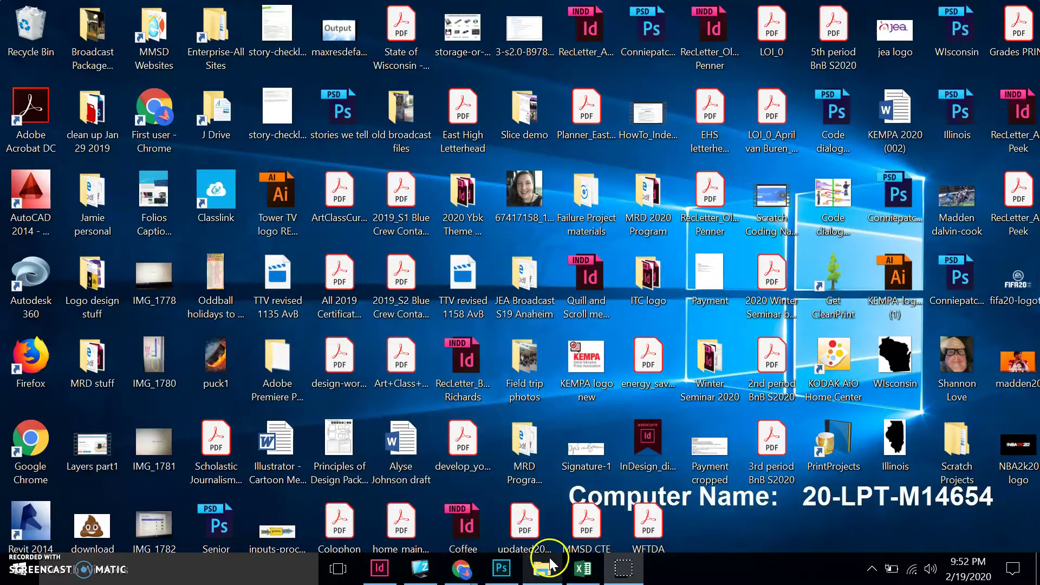